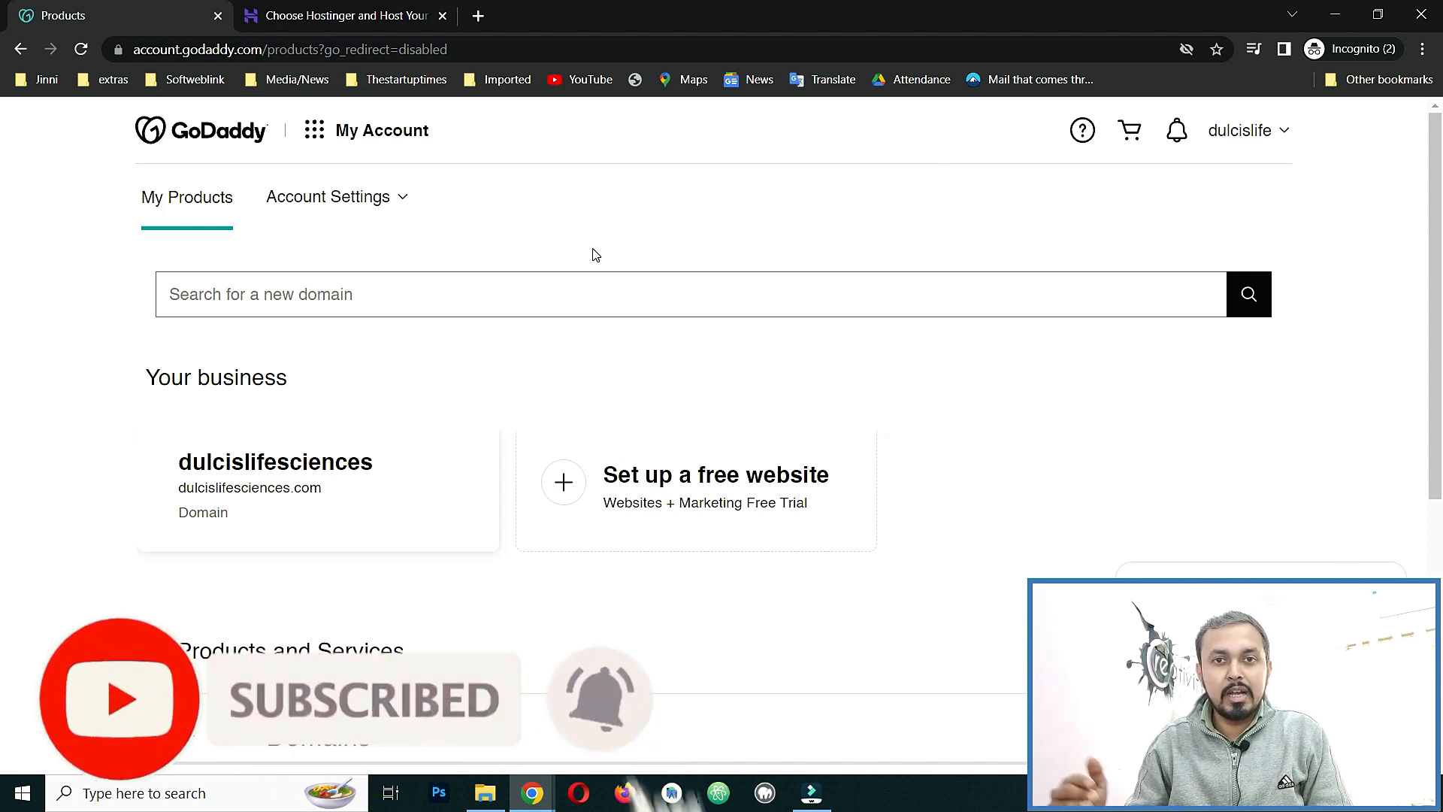
Switch to hostinger.in and look over the 75% off hosting offer and its price.
left_click(327, 14)
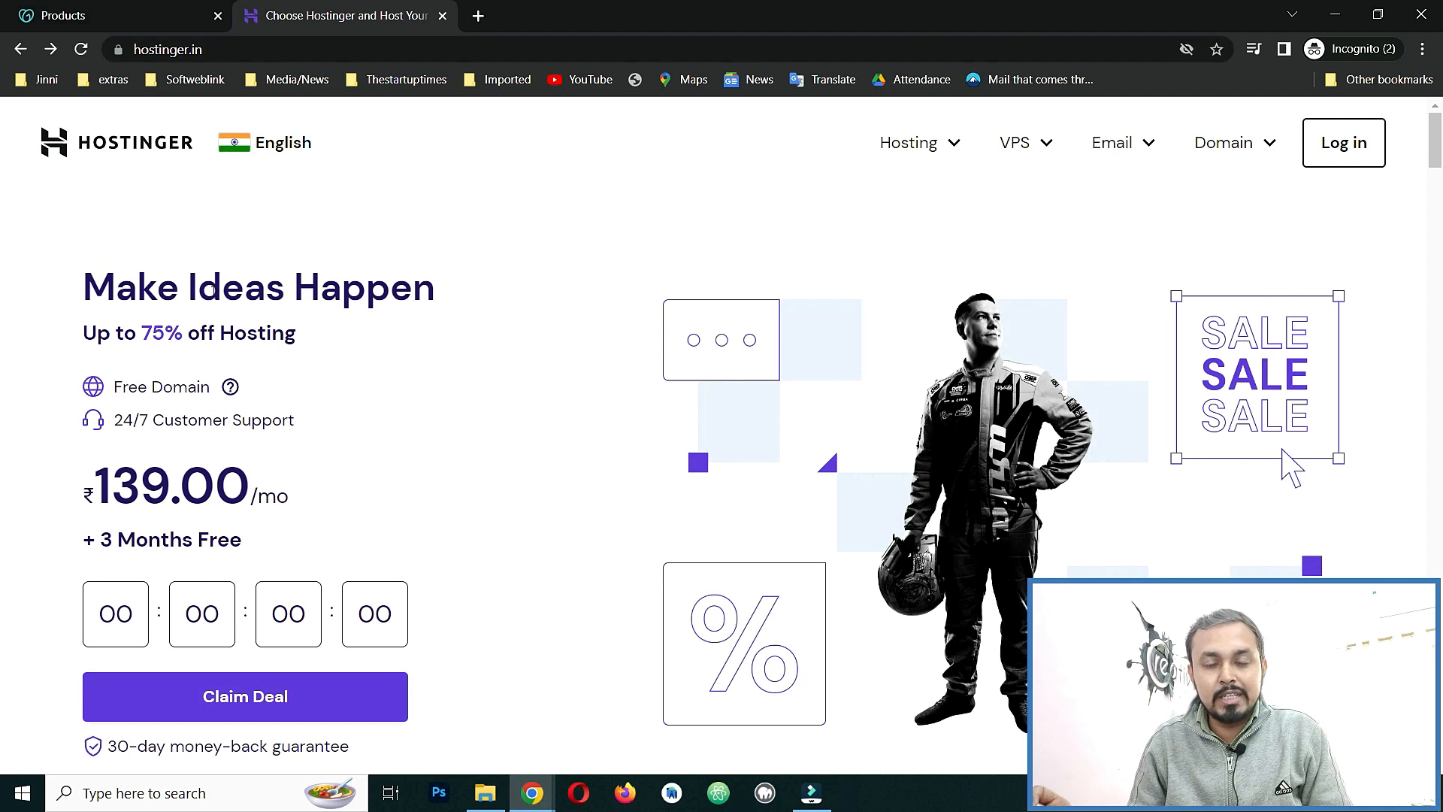
left_click_drag(83, 338, 289, 334)
scroll(324, 341, "down", 1)
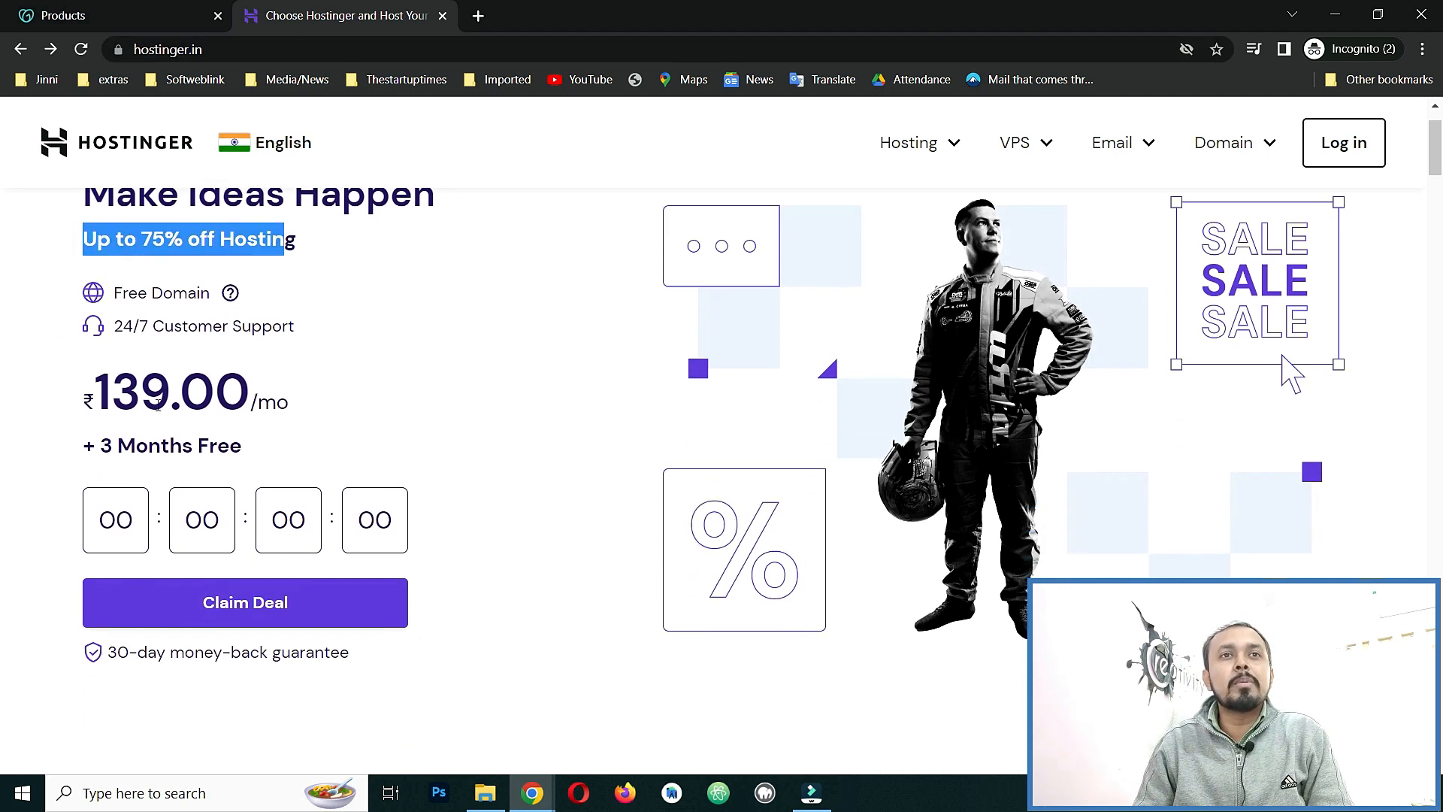
left_click_drag(65, 391, 327, 404)
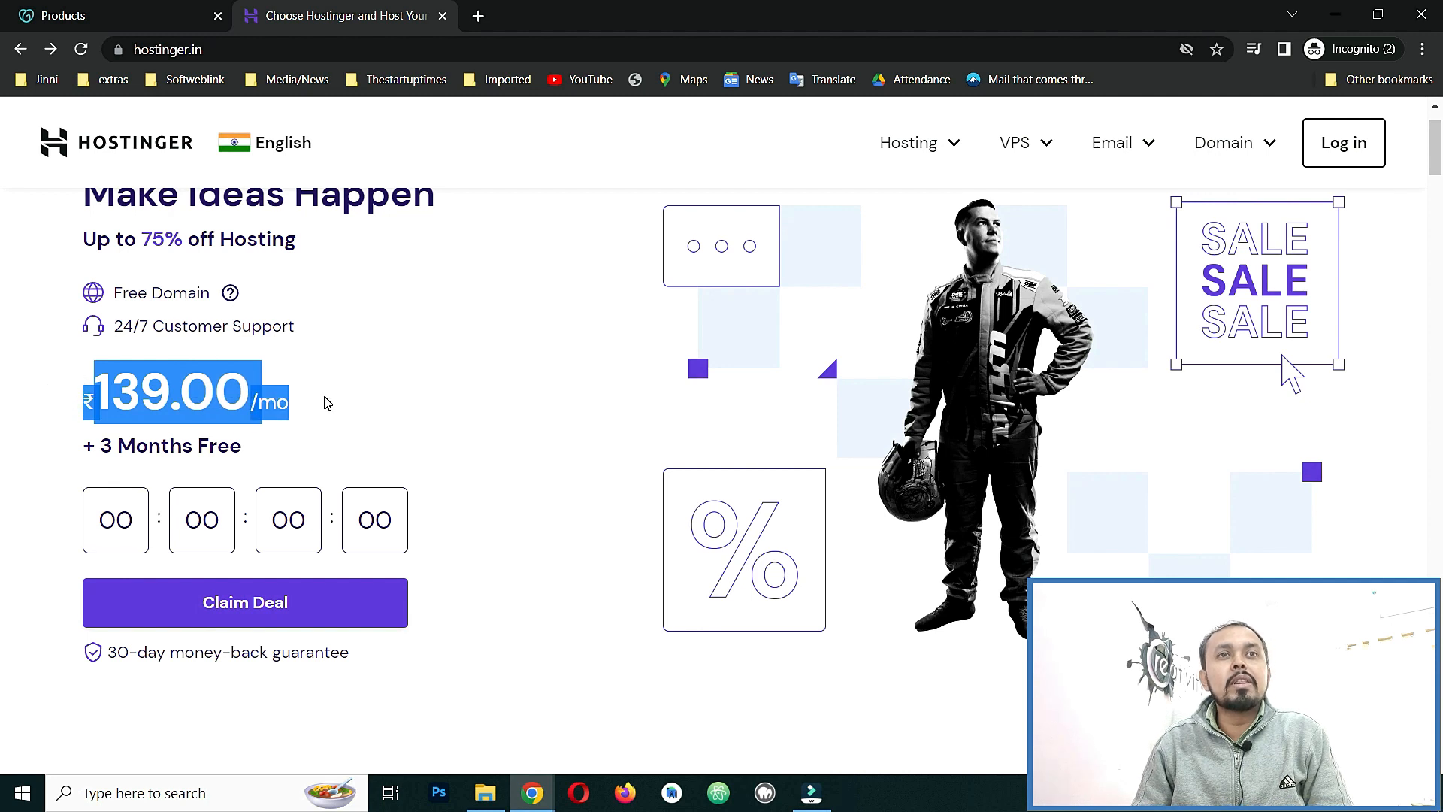
left_click(289, 431)
Scroll to the Best Web Hosting card and highlight its 100 Websites and Optimized for WordPress features.
scroll(320, 602, "down", 1)
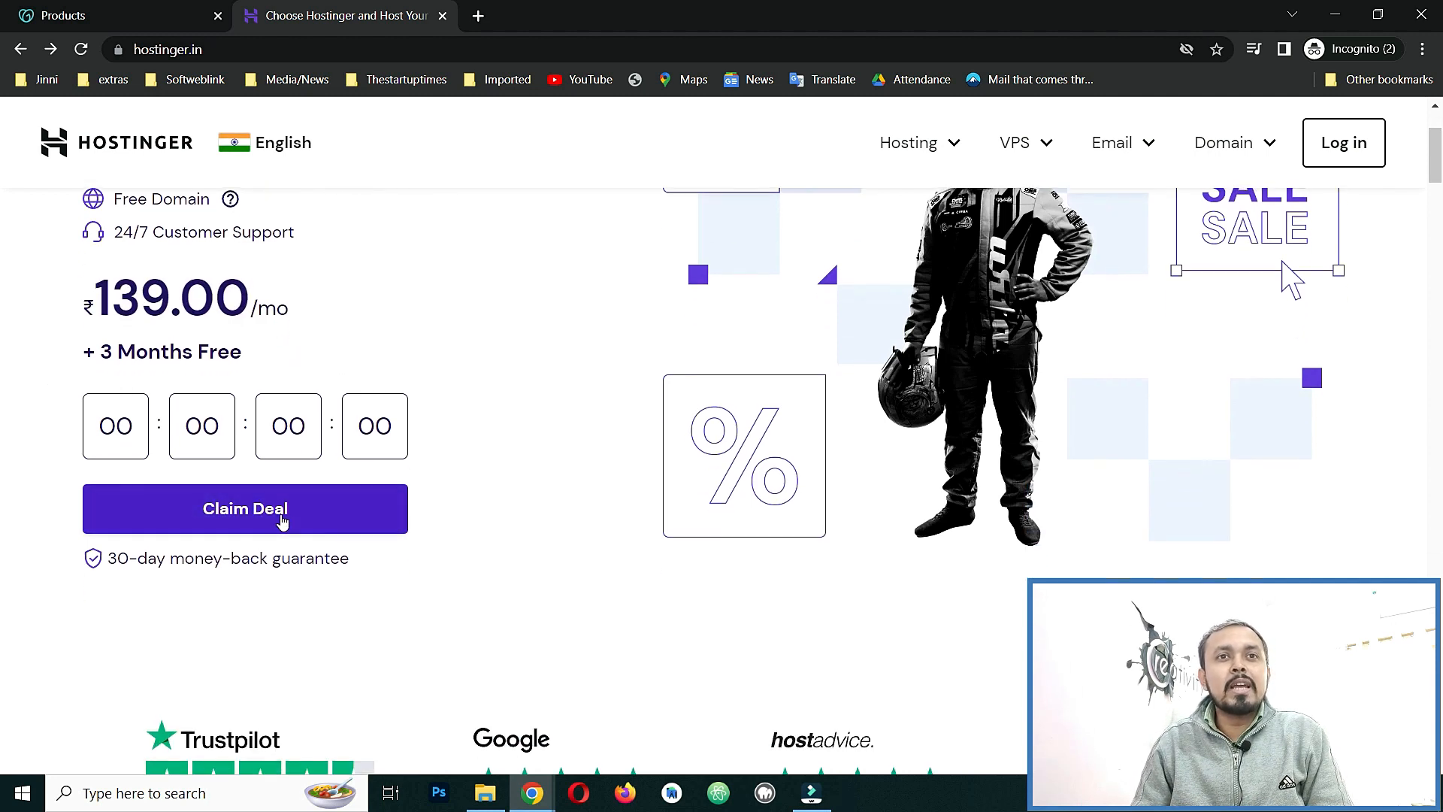
scroll(290, 516, "up", 2)
scroll(296, 516, "down", 8)
scroll(467, 474, "down", 1)
scroll(471, 477, "down", 2)
scroll(470, 476, "up", 2)
mouse_move(470, 477)
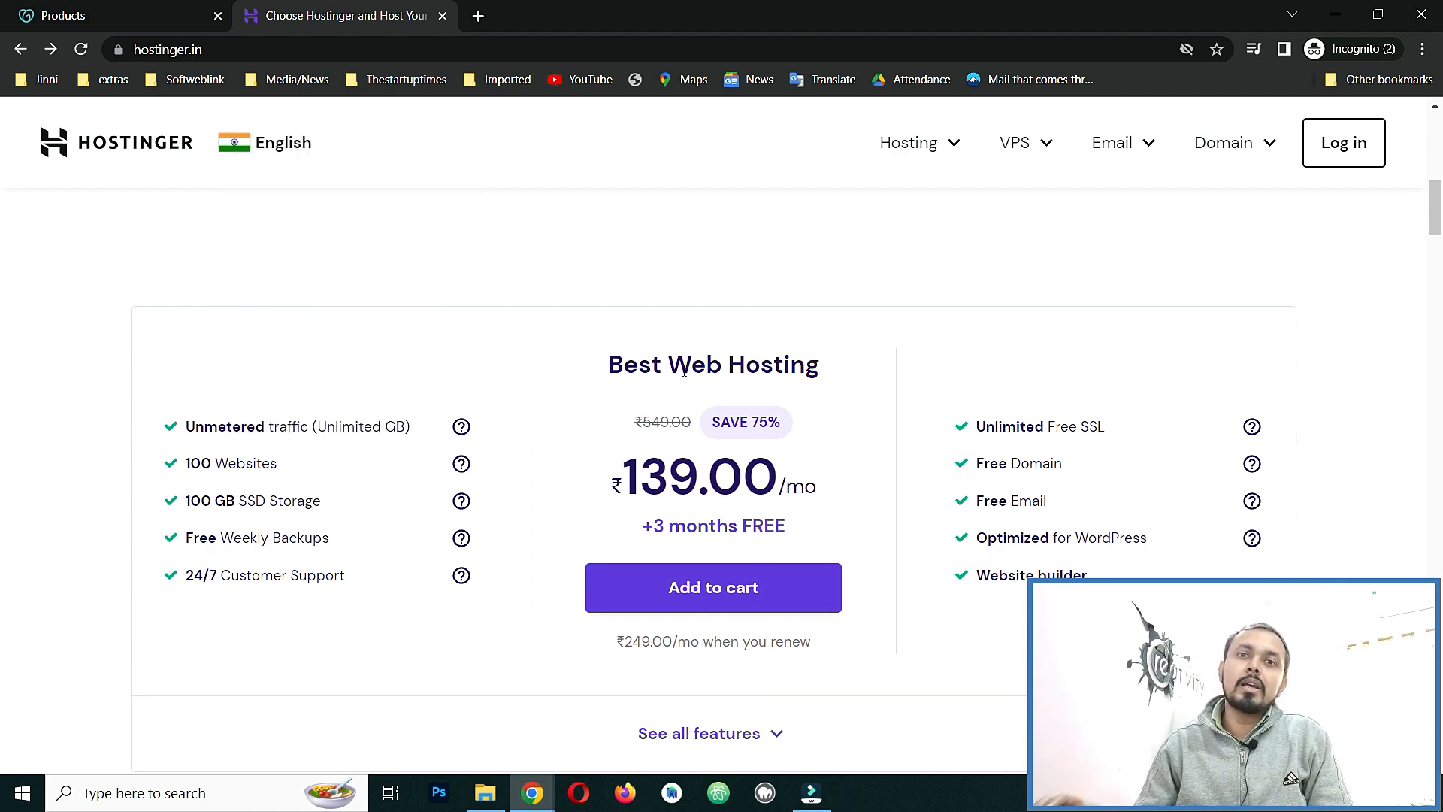
scroll(854, 448, "down", 3)
scroll(872, 442, "up", 2)
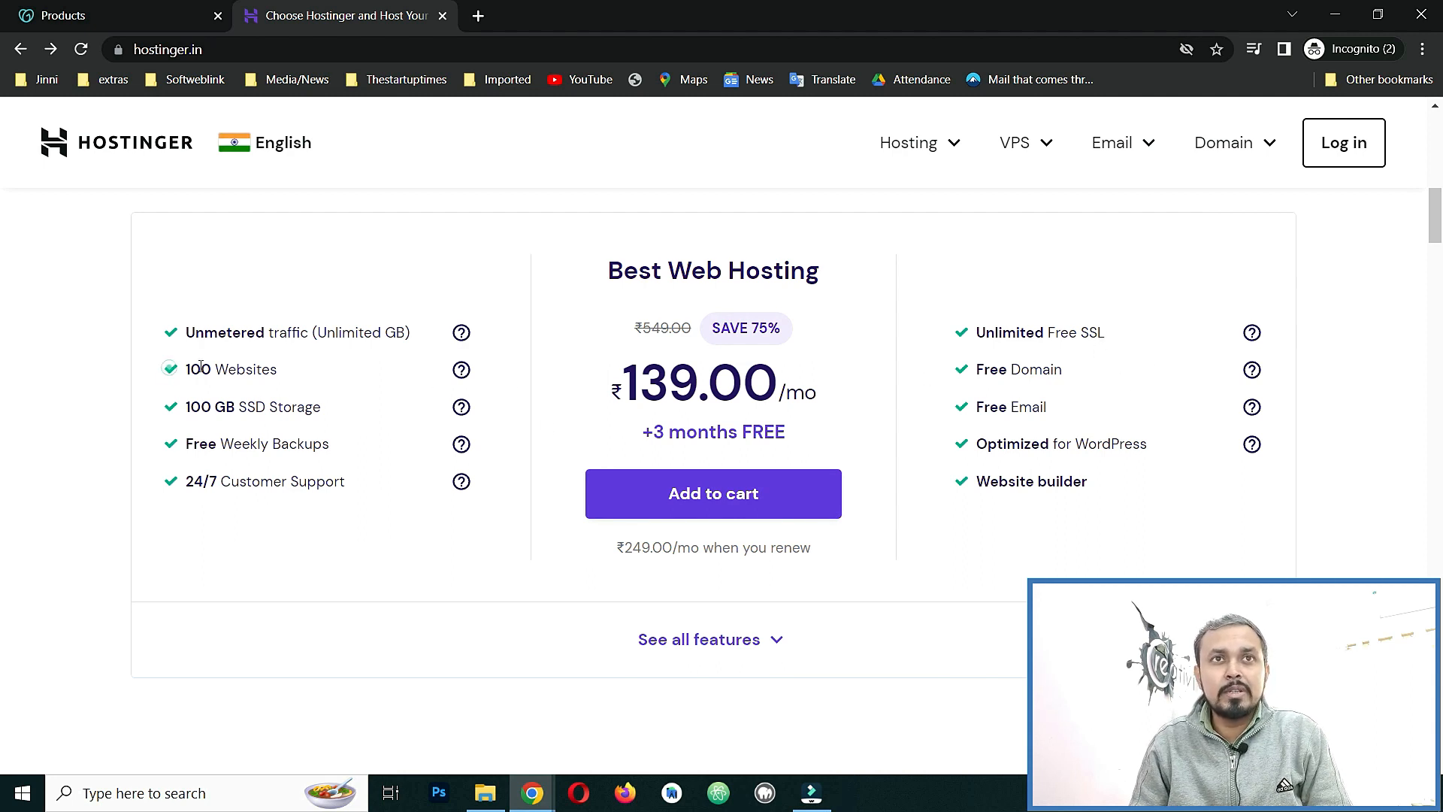
left_click_drag(169, 369, 303, 373)
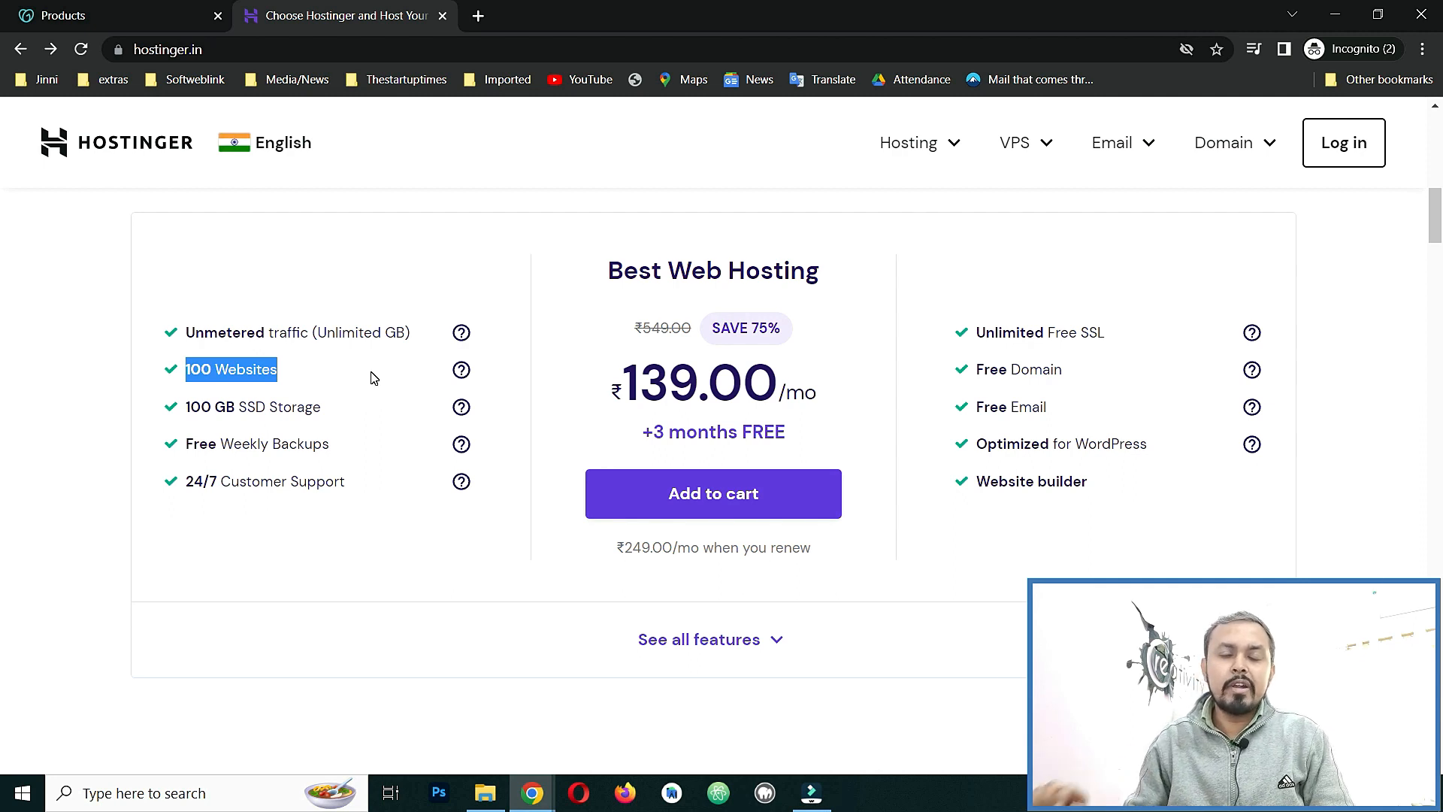
left_click_drag(1176, 448, 977, 445)
mouse_move(1253, 446)
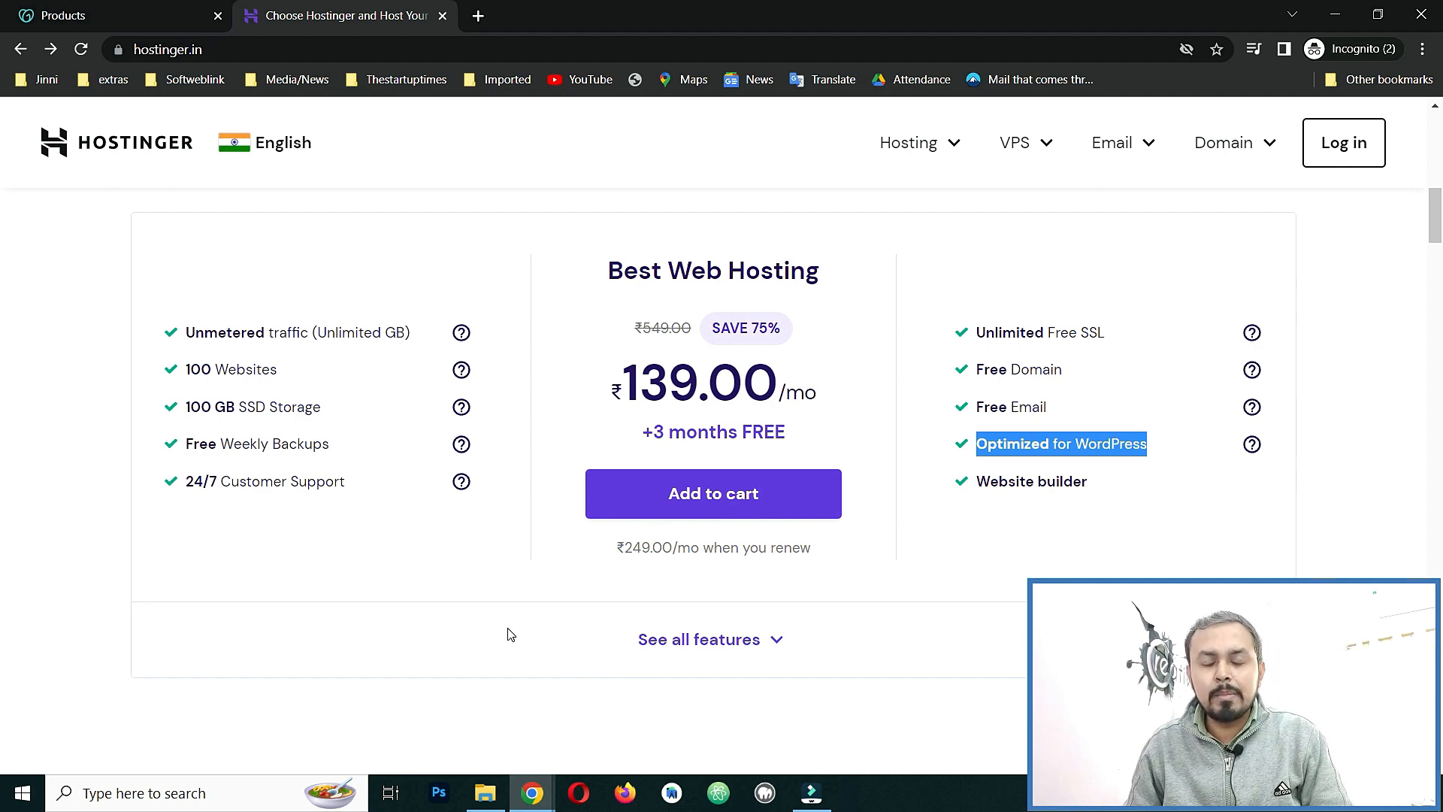
scroll(511, 634, "down", 3)
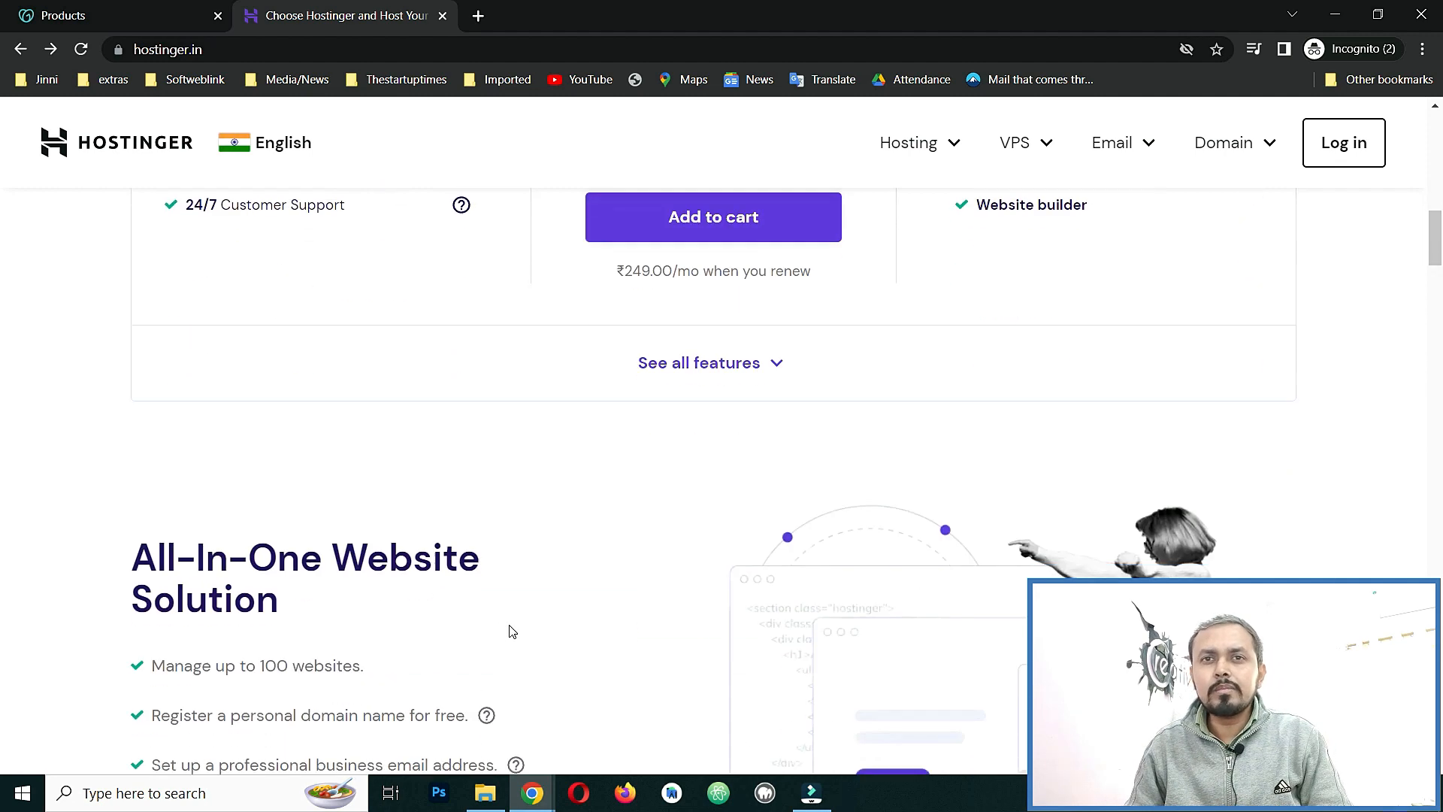
Expand the plan's full feature list and note the 500 MySQL connections entry.
left_click(782, 366)
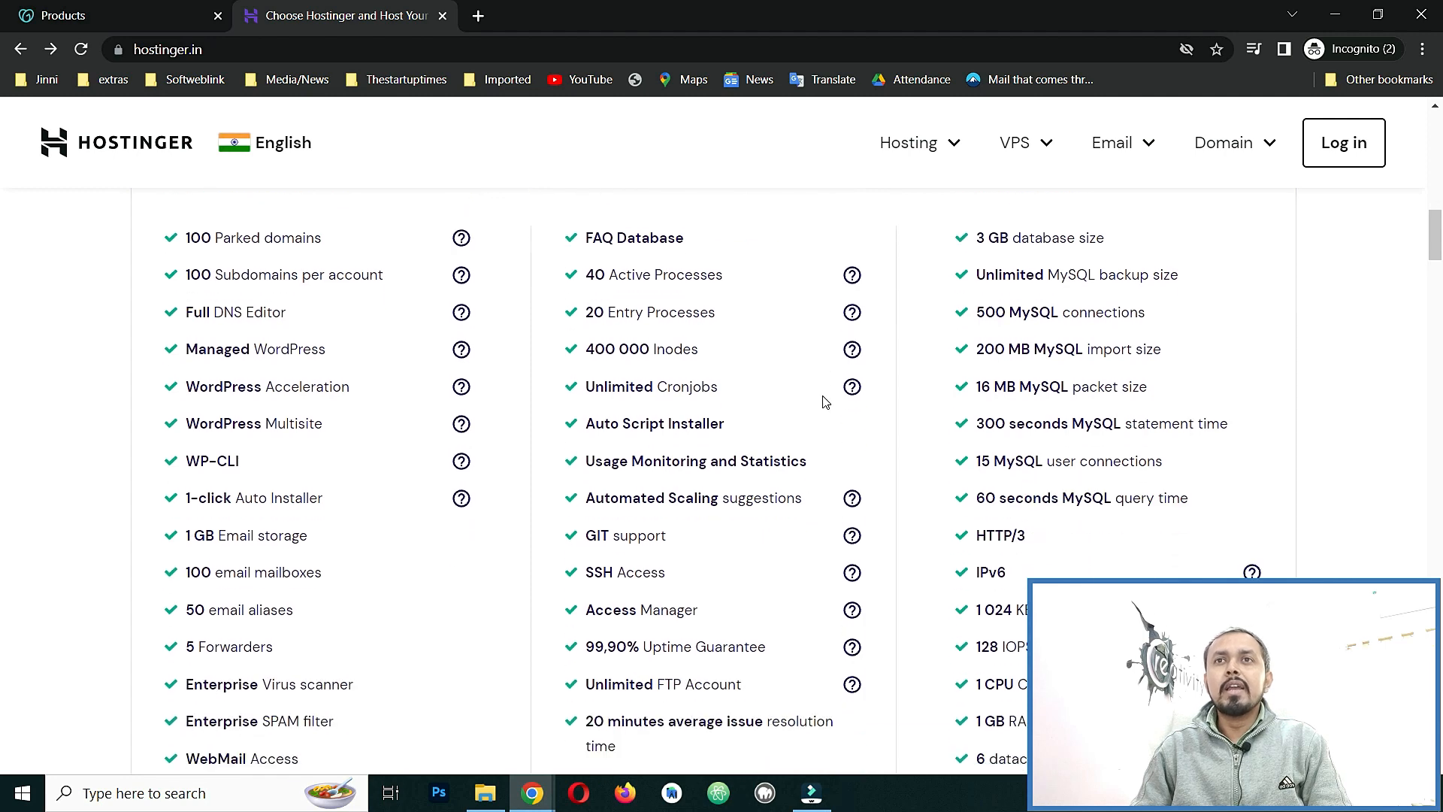
scroll(825, 402, "down", 3)
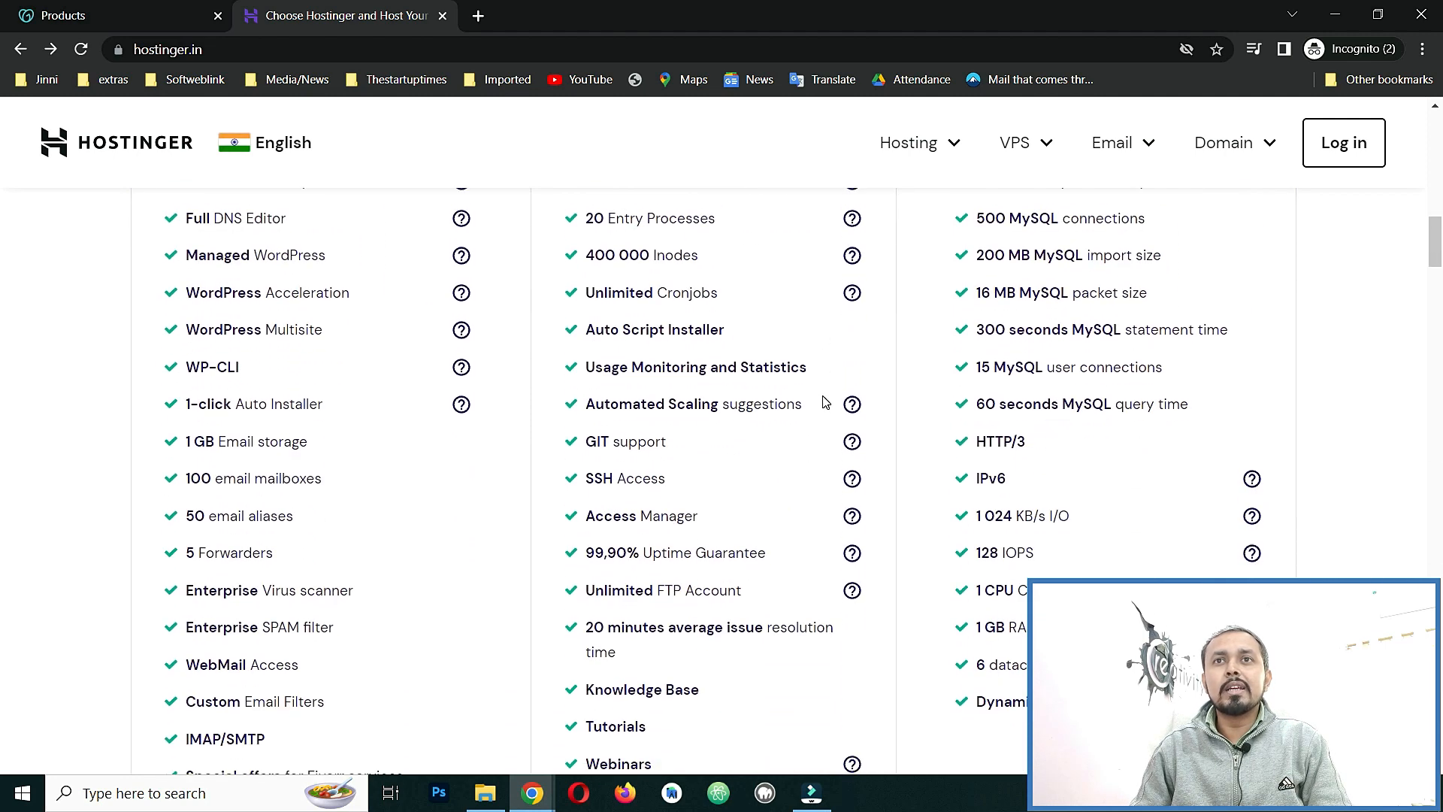
scroll(826, 402, "down", 2)
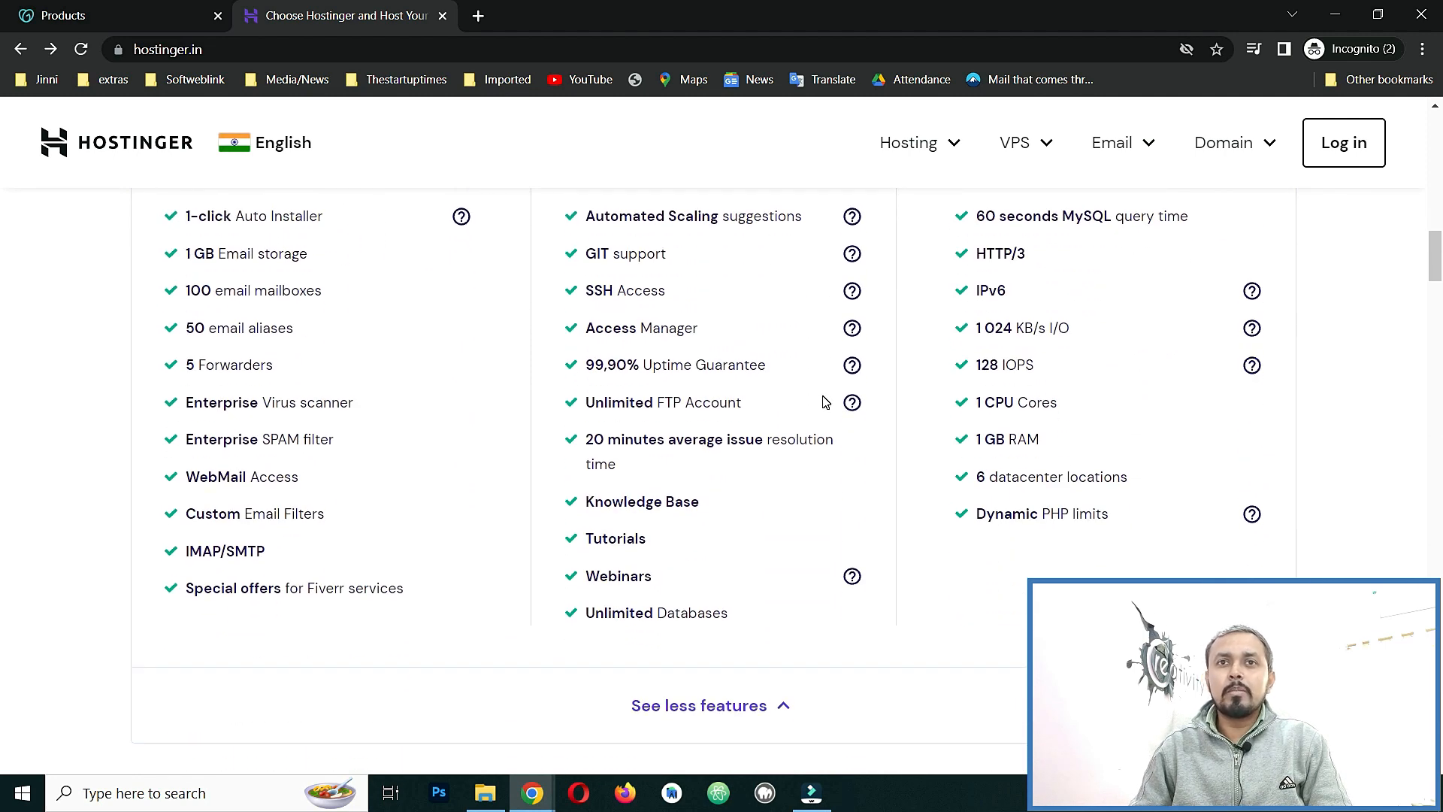
scroll(825, 402, "up", 4)
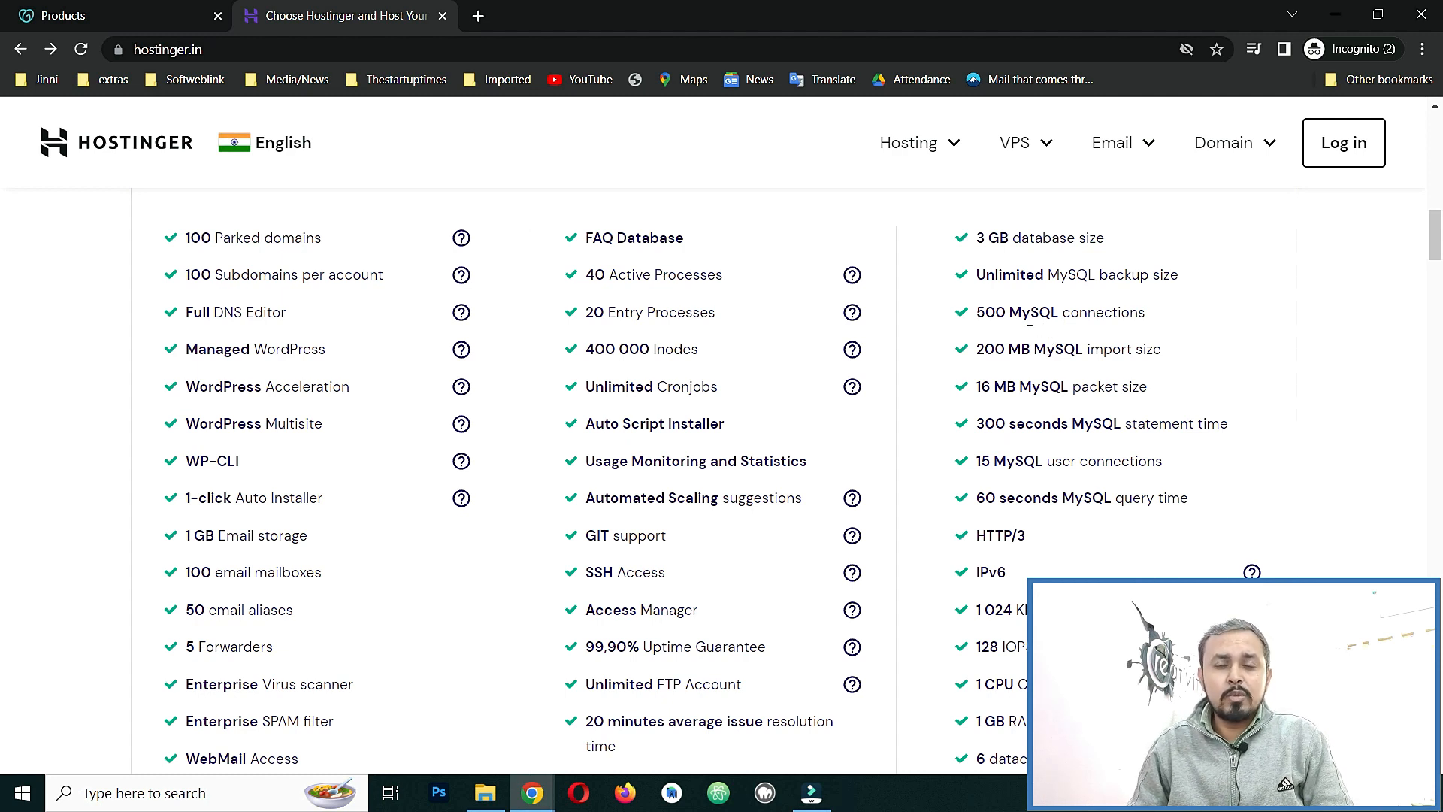
left_click_drag(974, 312, 1163, 322)
left_click(1173, 315)
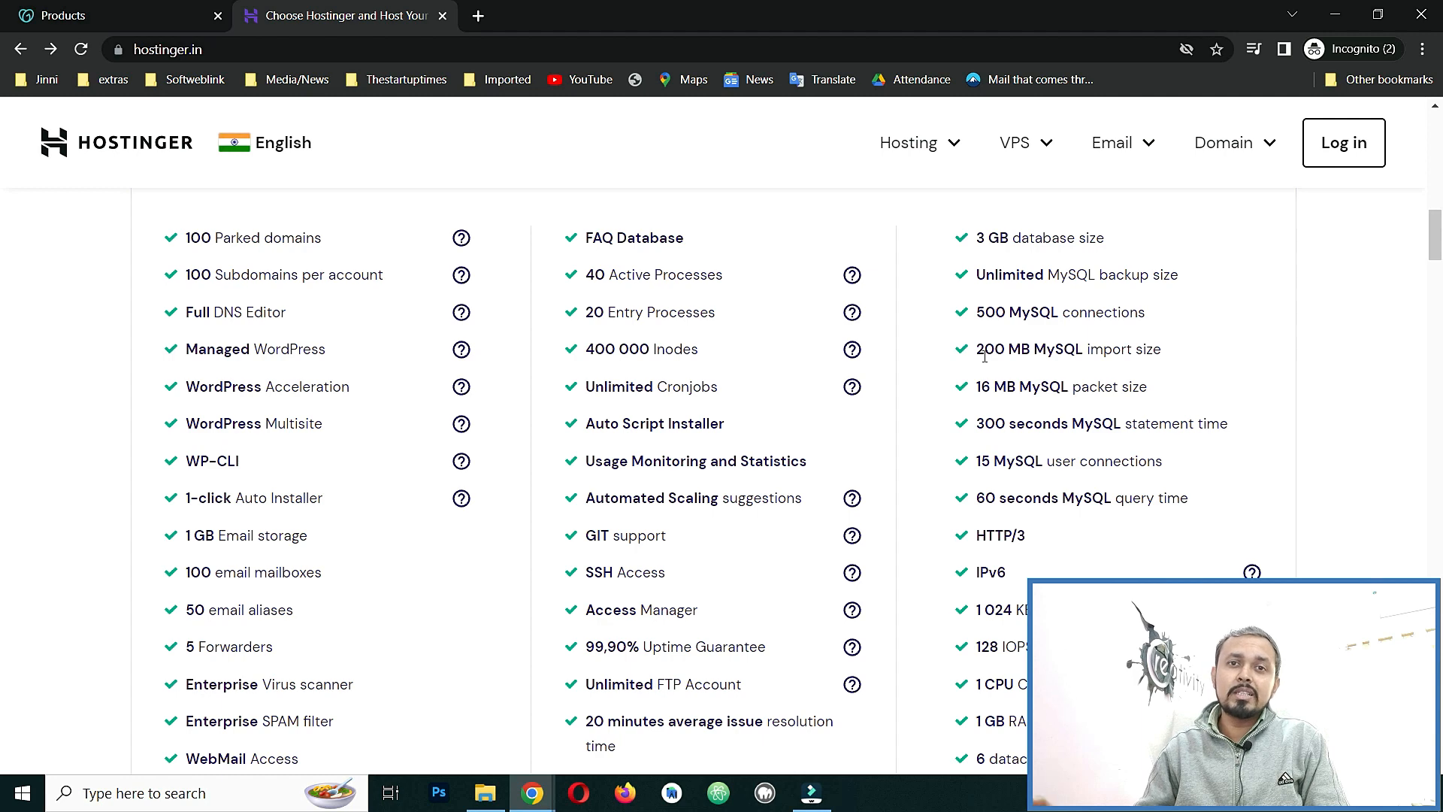
Scroll through the remaining features, then back up to the top of the homepage.
scroll(934, 398, "down", 1)
scroll(932, 398, "down", 3)
scroll(960, 399, "up", 2)
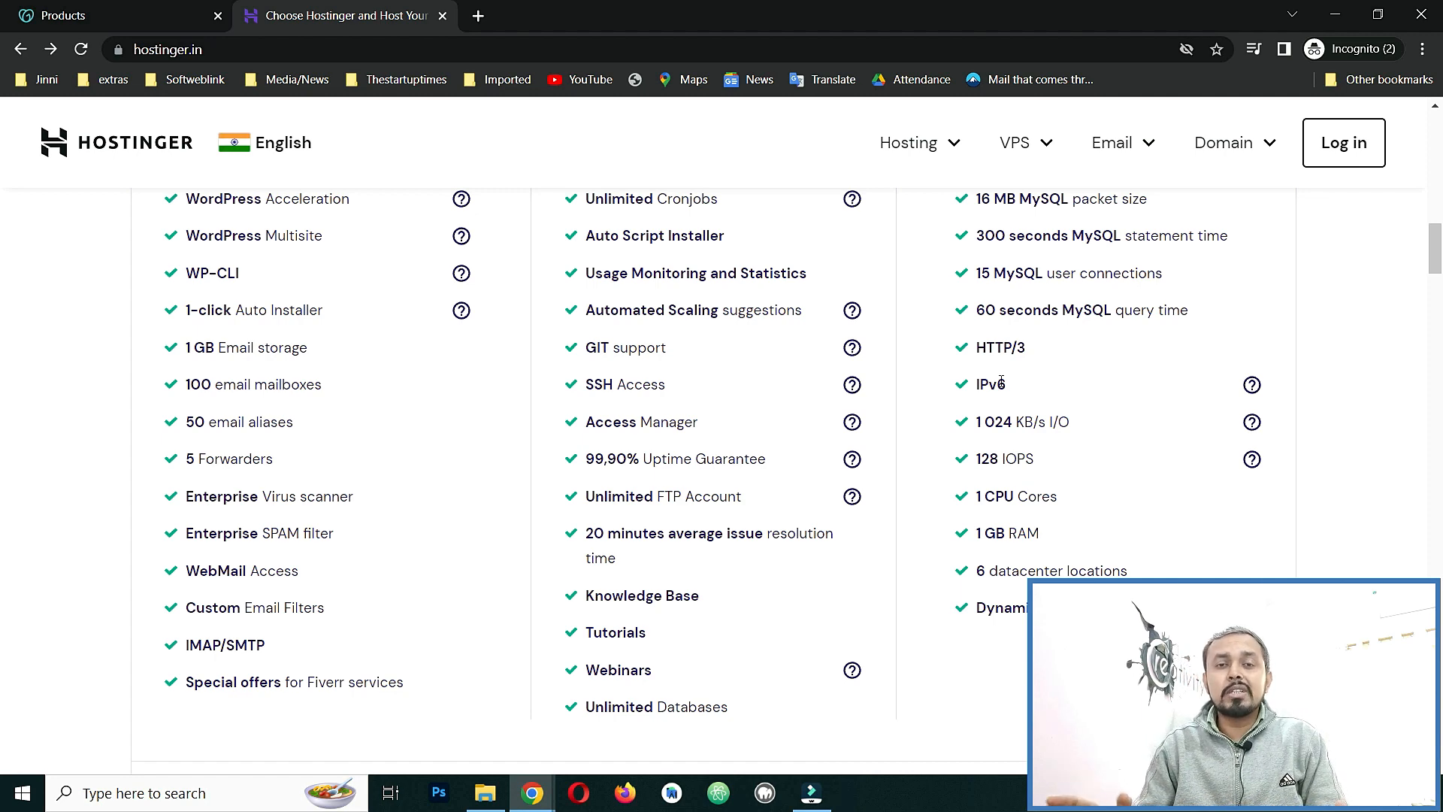
scroll(977, 368, "up", 15)
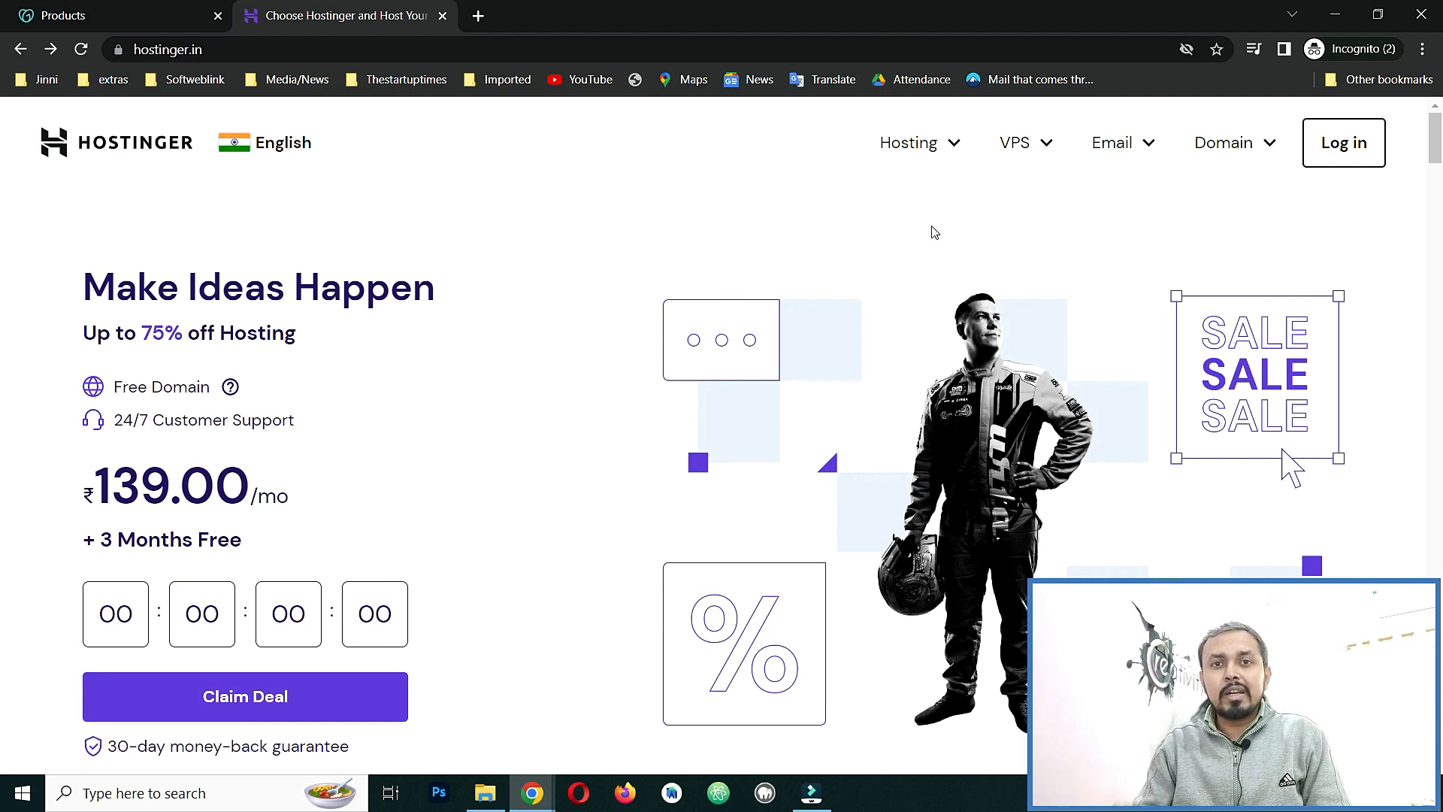
Log in to Hostinger with the saved Chrome credentials and return to the GoDaddy Products tab.
left_click(1344, 143)
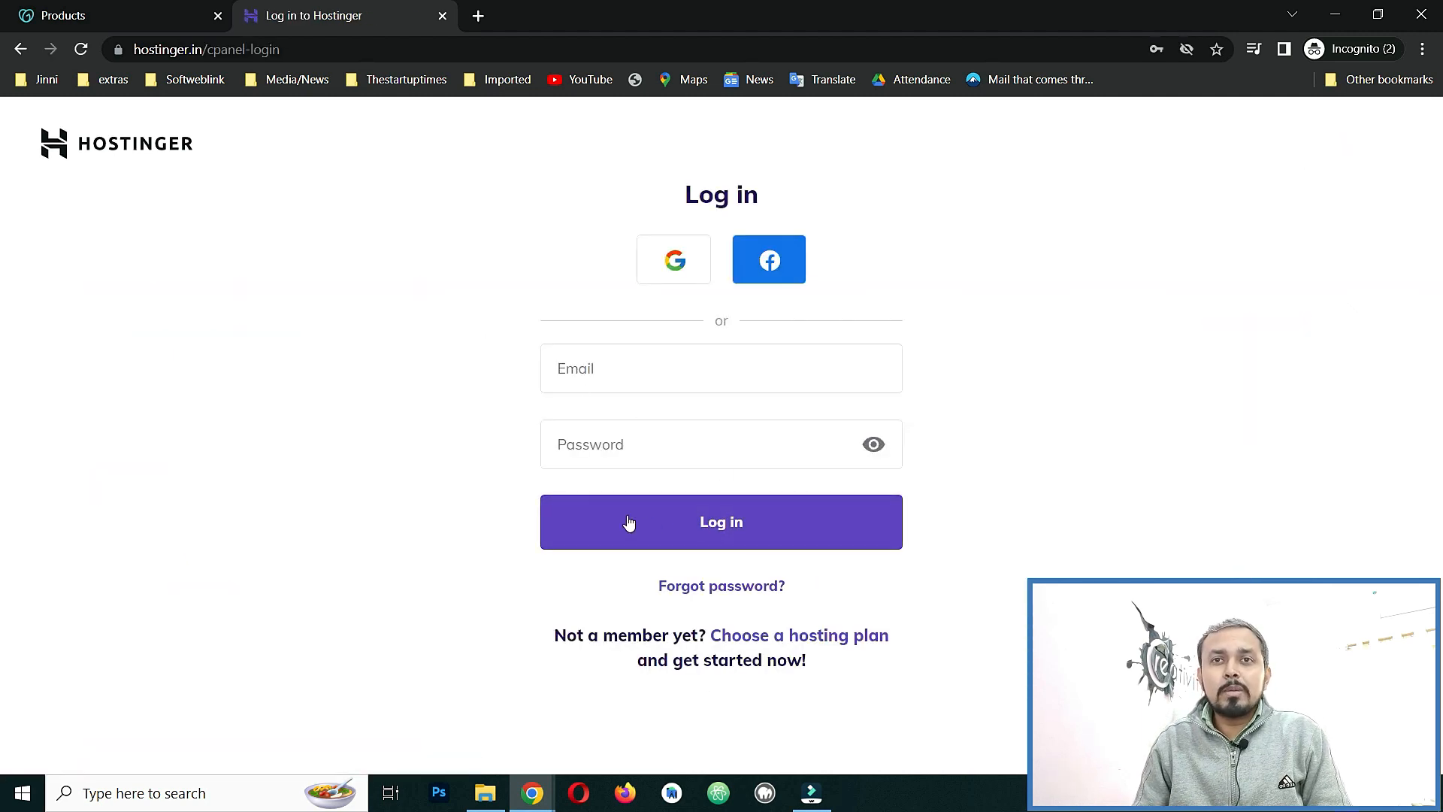
left_click(681, 373)
left_click(691, 424)
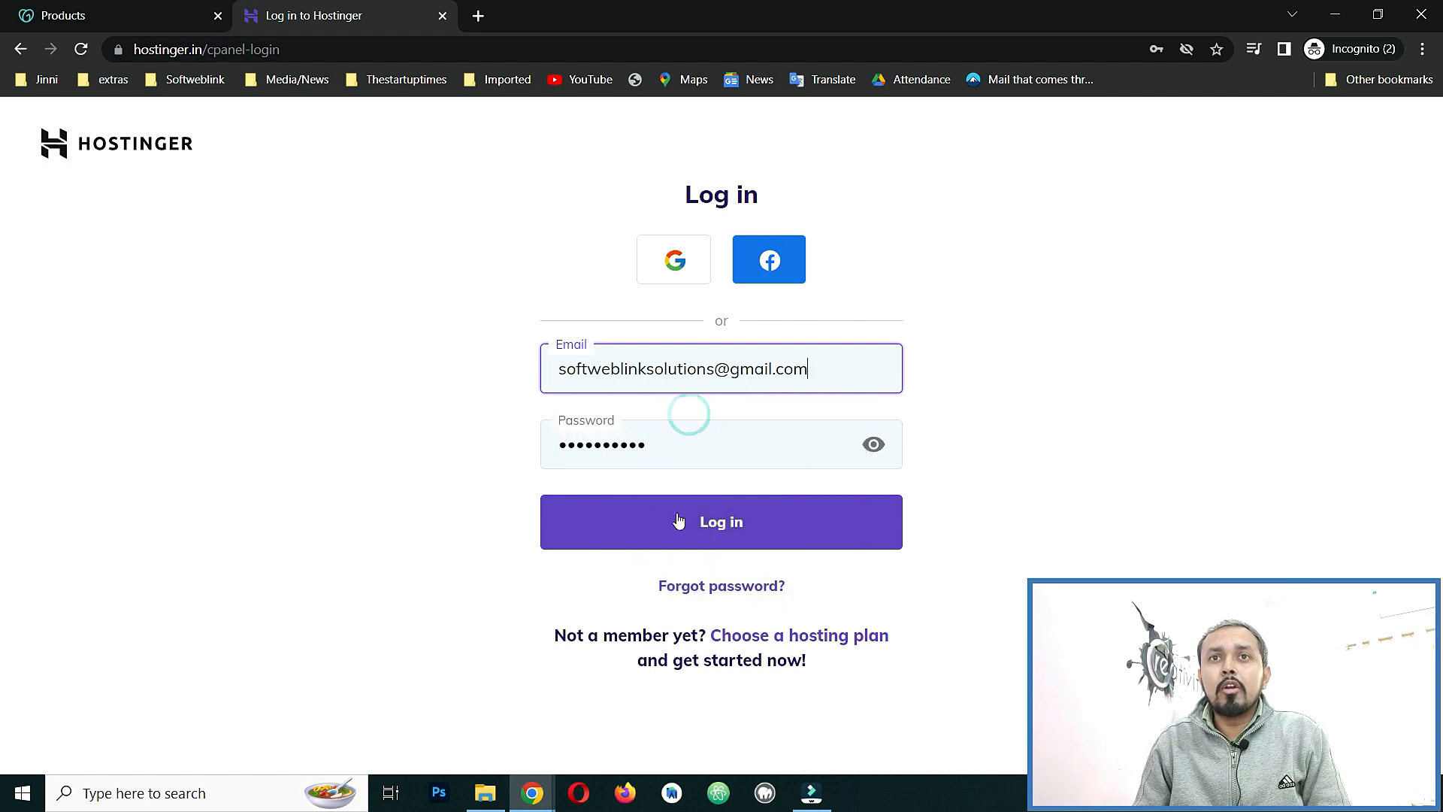
left_click(661, 514)
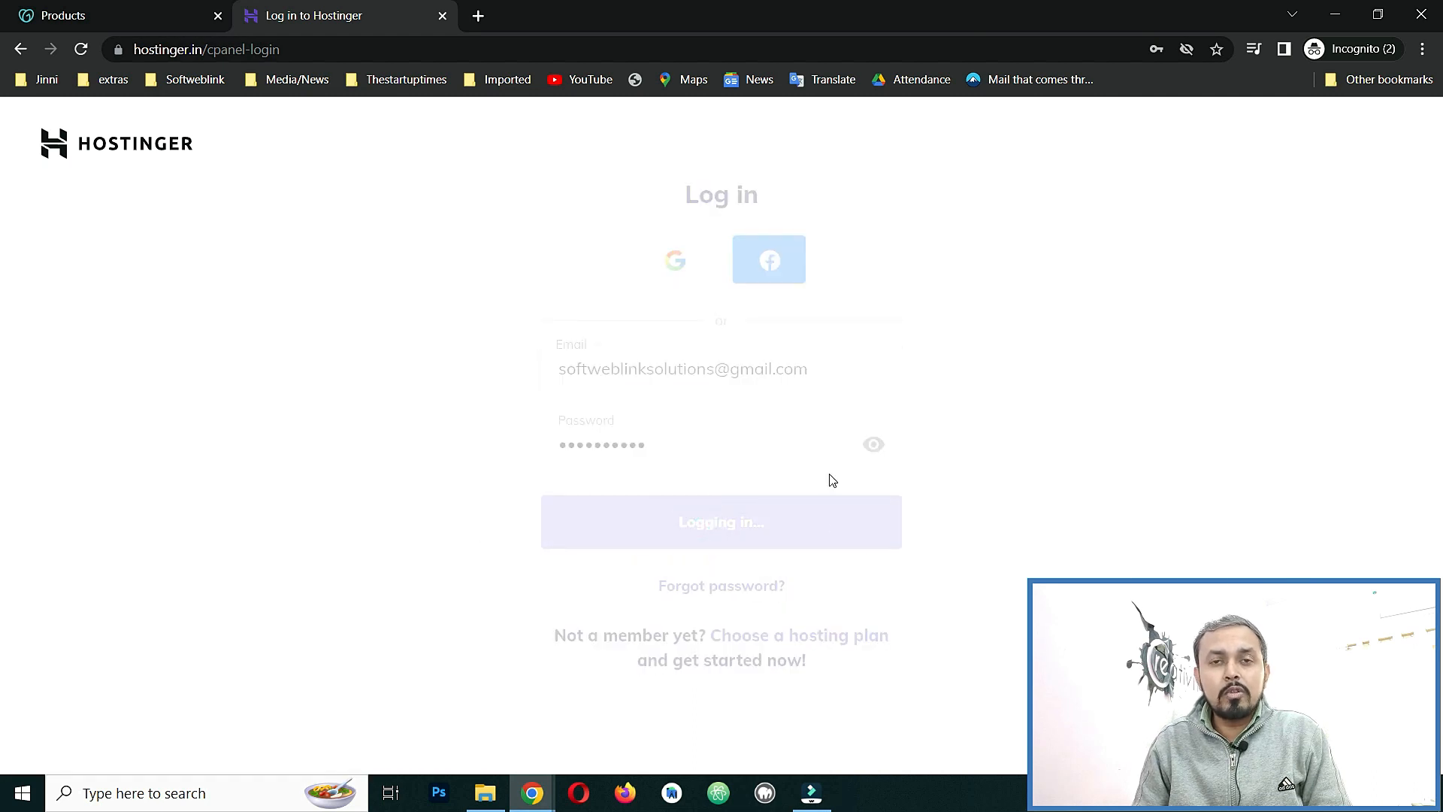
left_click(112, 9)
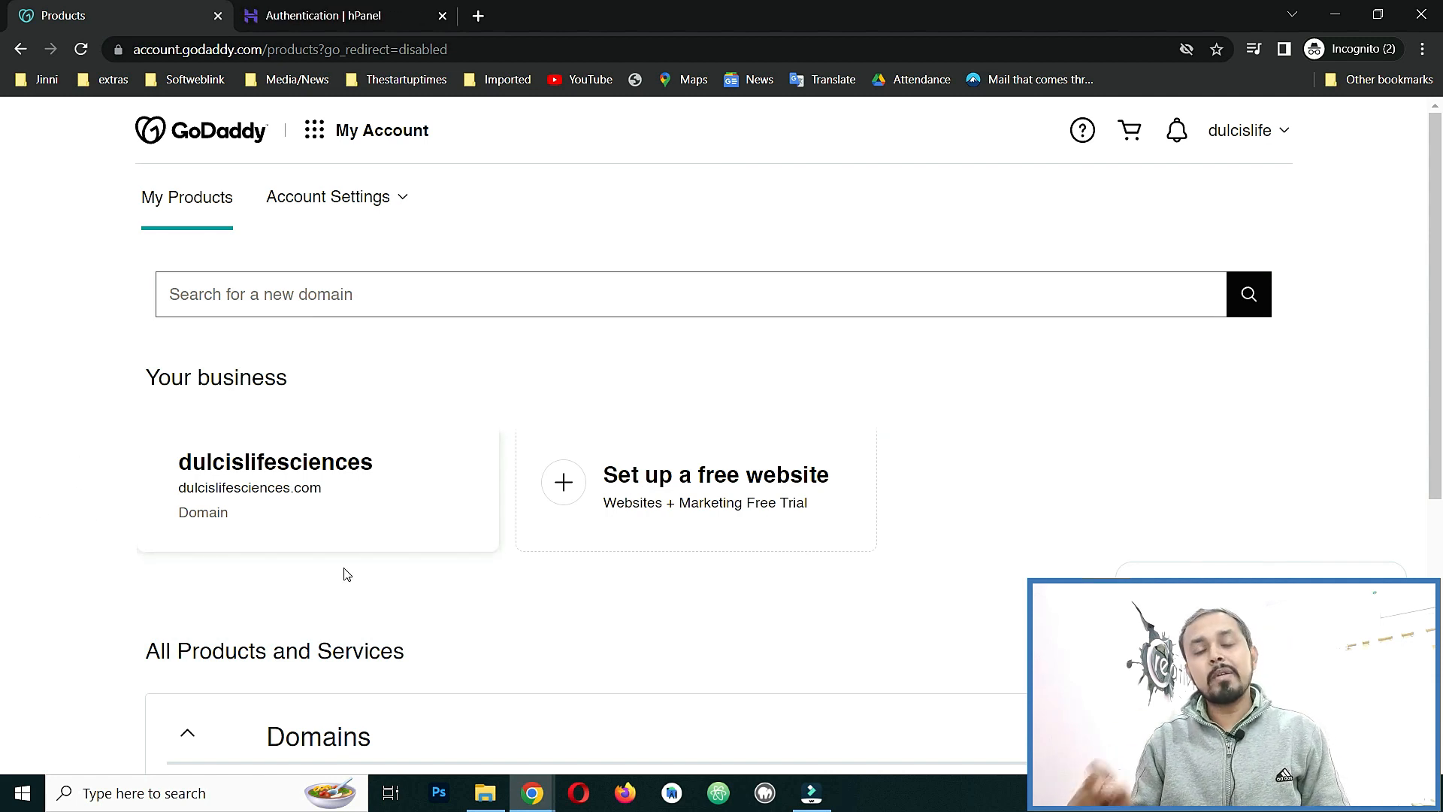
Scroll My Products down to dulcislifesciences.com under All Products and Services > Domains.
scroll(248, 509, "down", 5)
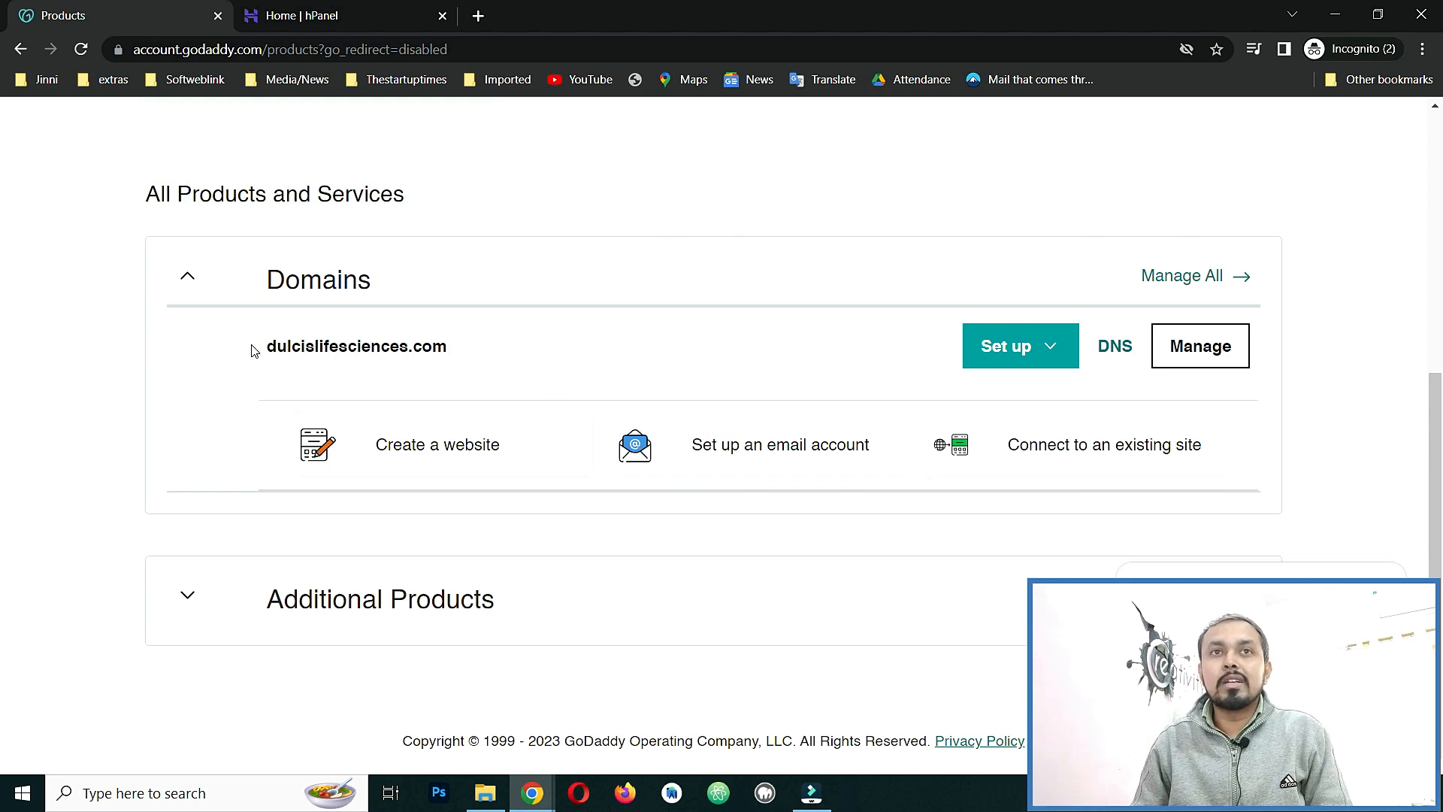
scroll(120, 309, "up", 5)
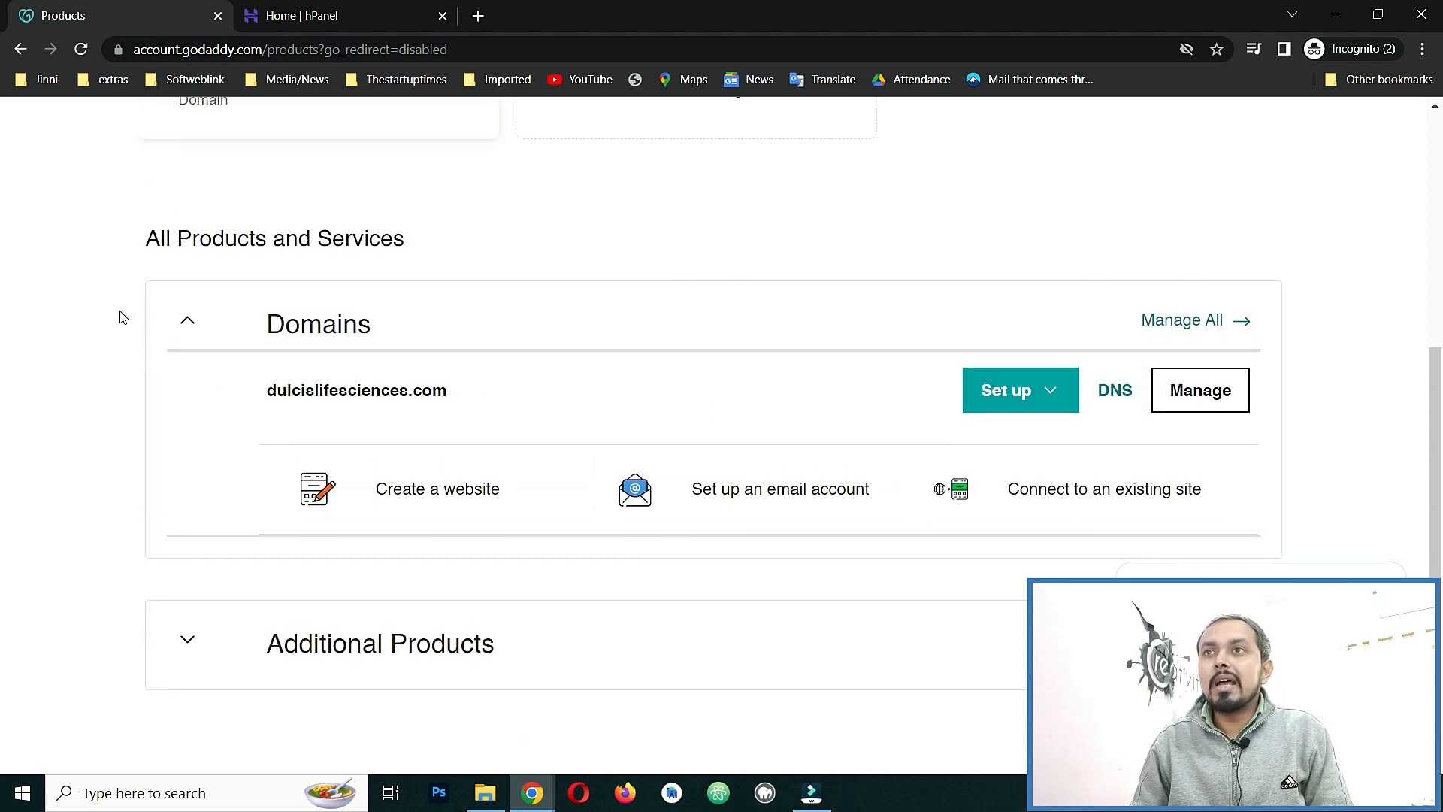
scroll(451, 464, "down", 6)
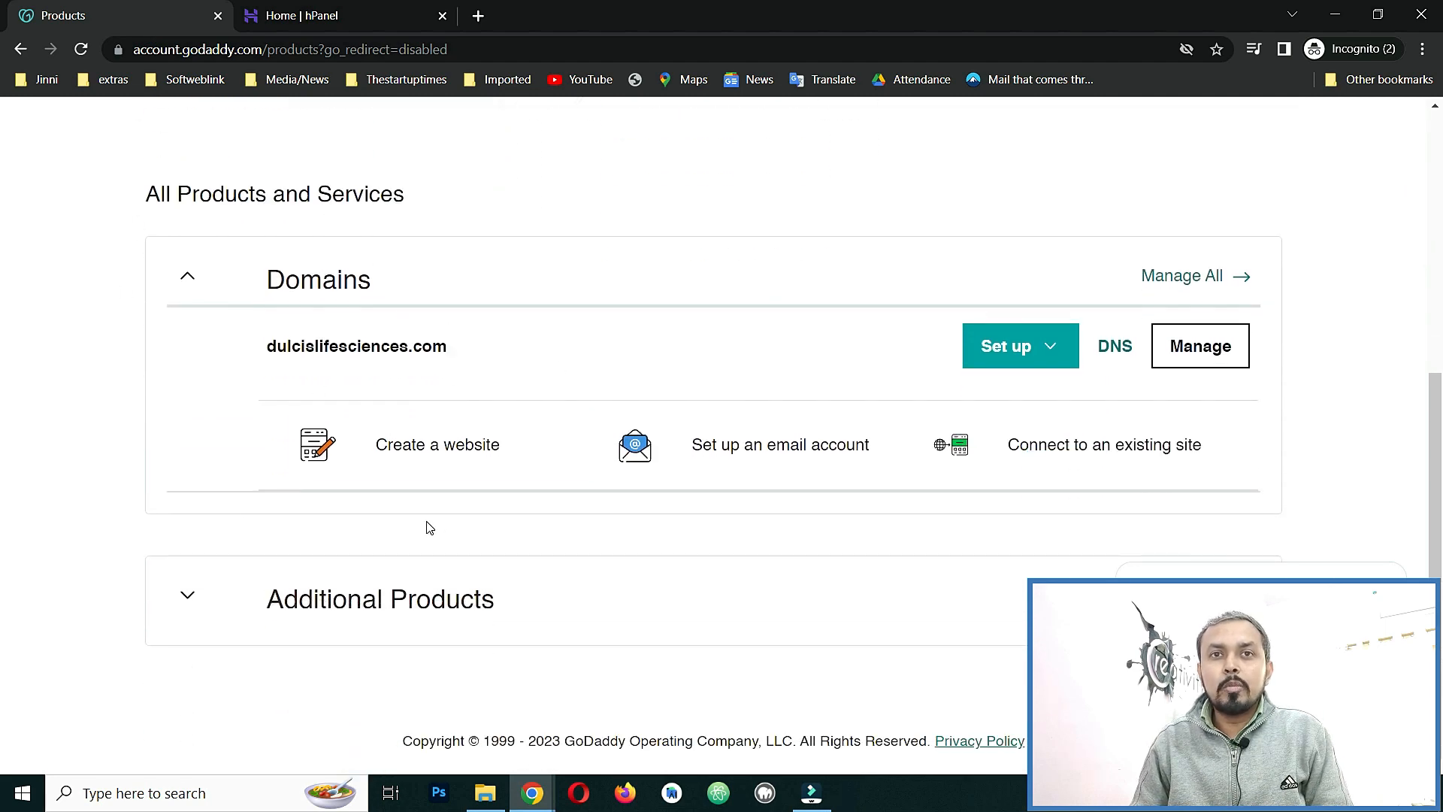
scroll(451, 466, "up", 1)
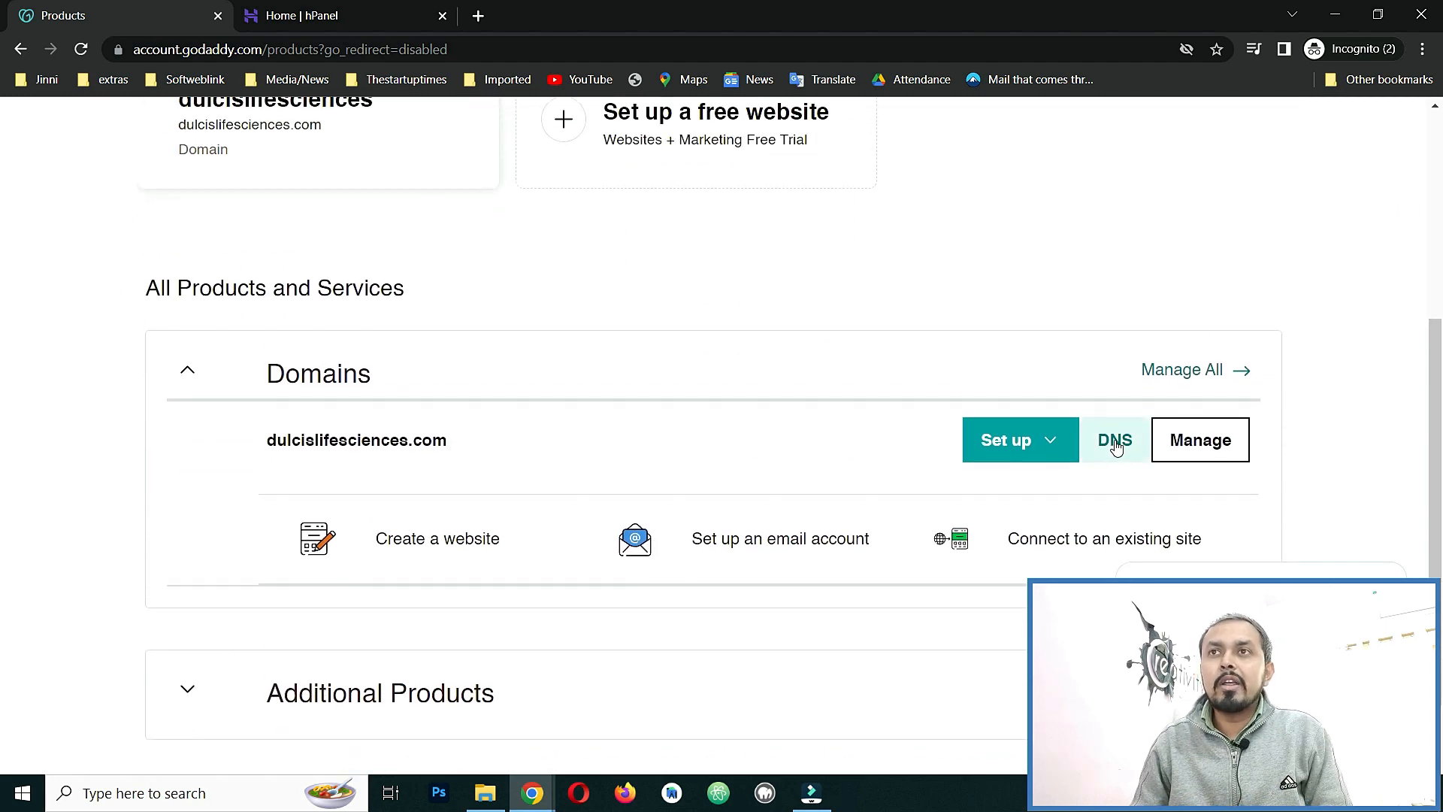
Open DNS settings for dulcislifesciences.com and check its two current nameservers.
left_click(1125, 442)
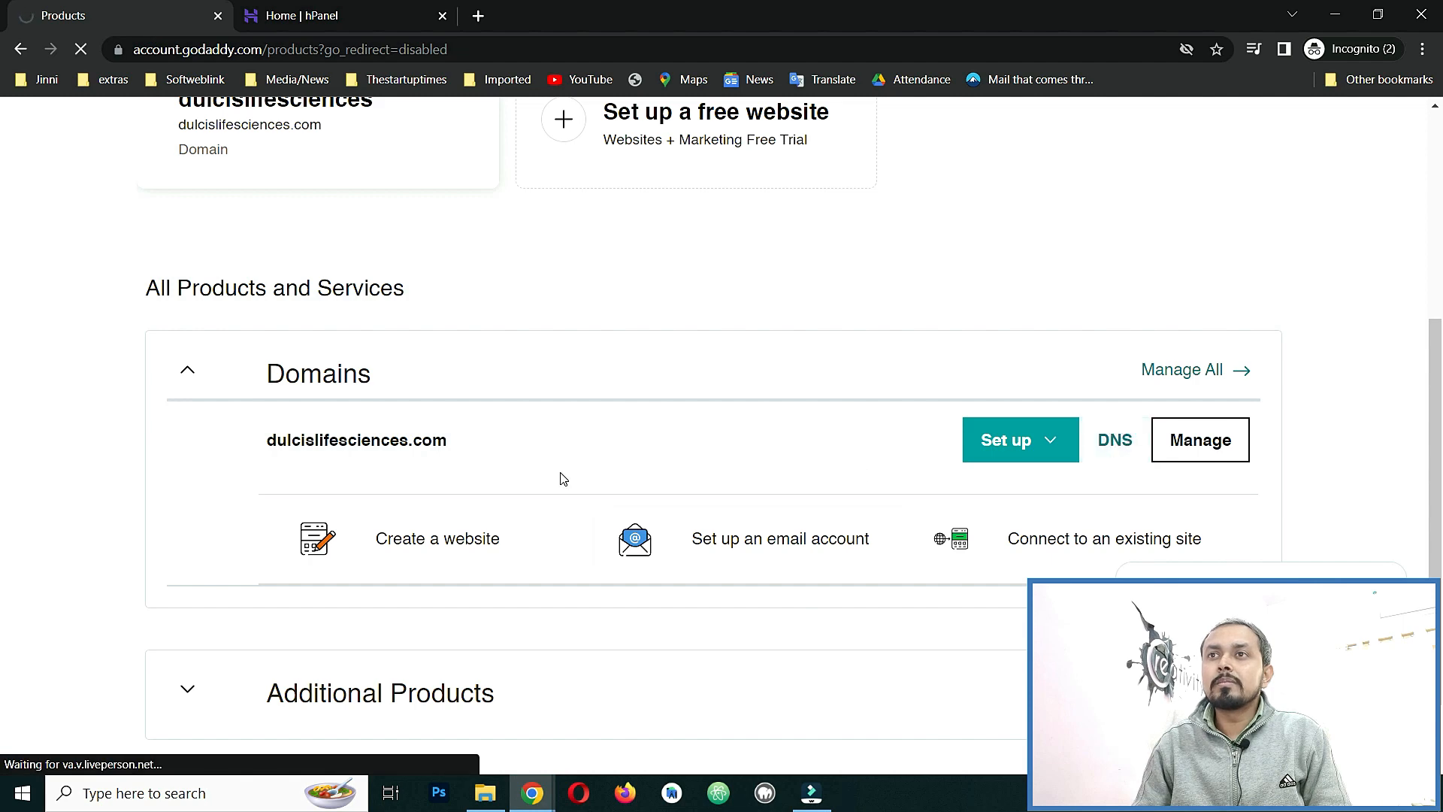
scroll(557, 476, "down", 4)
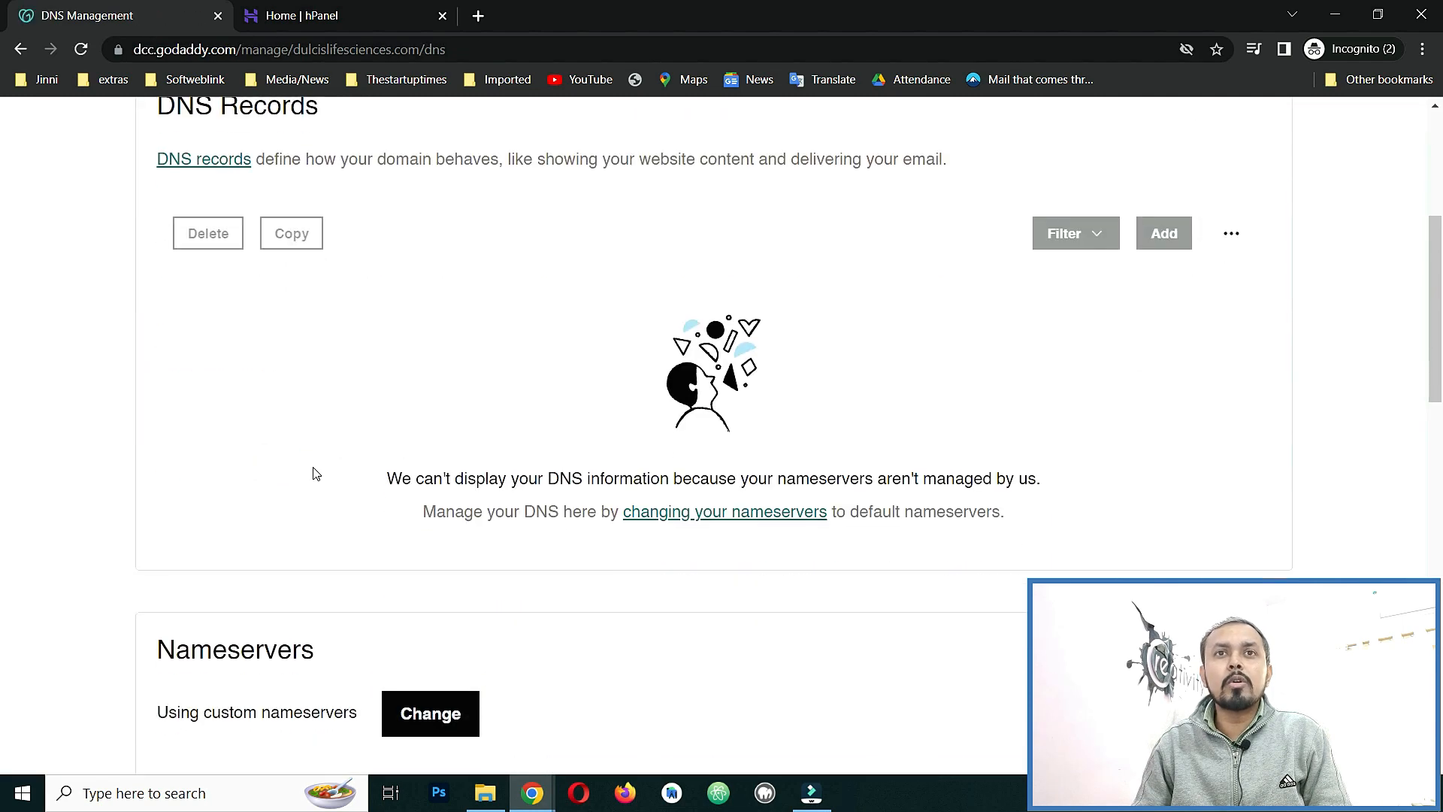
scroll(92, 430, "down", 5)
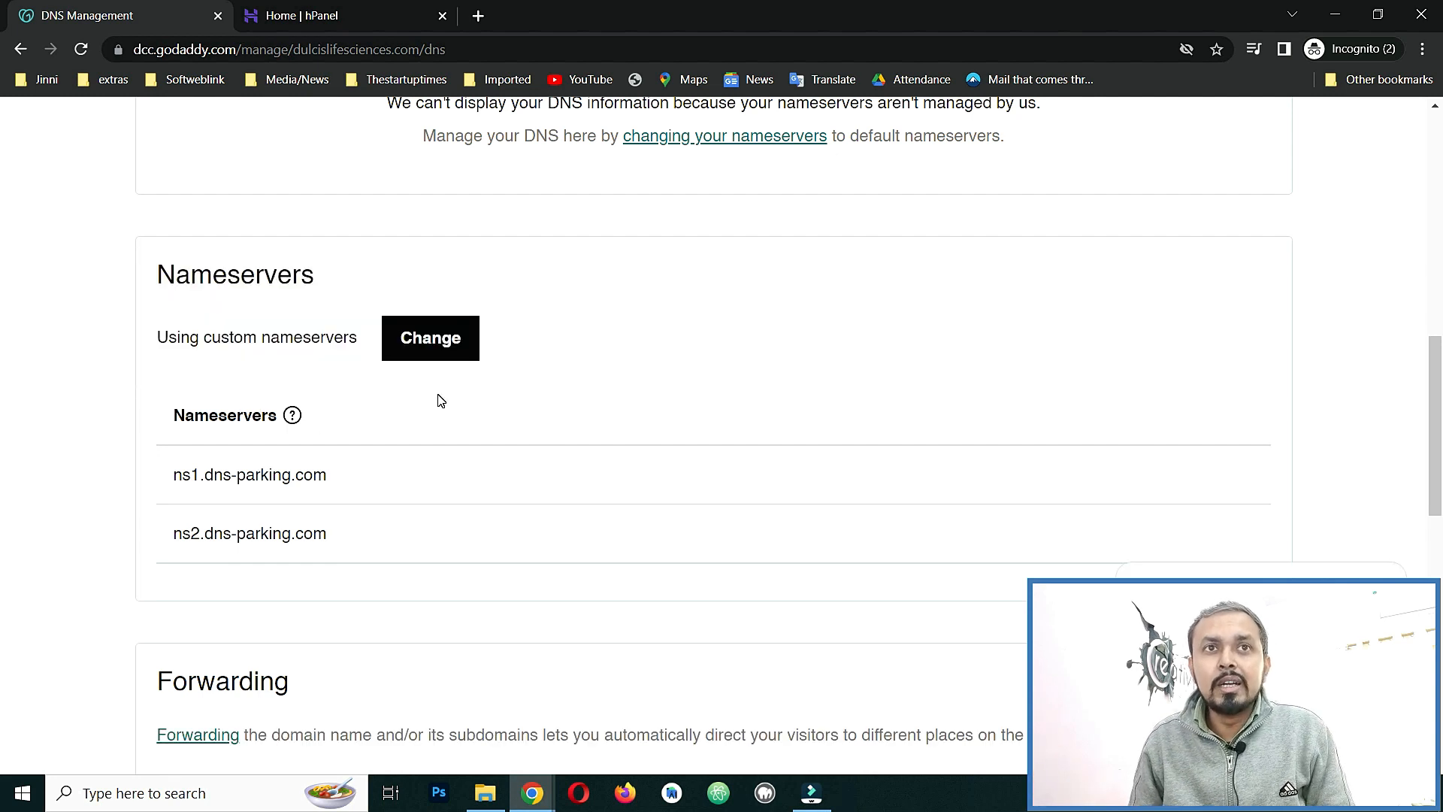
left_click_drag(169, 473, 373, 526)
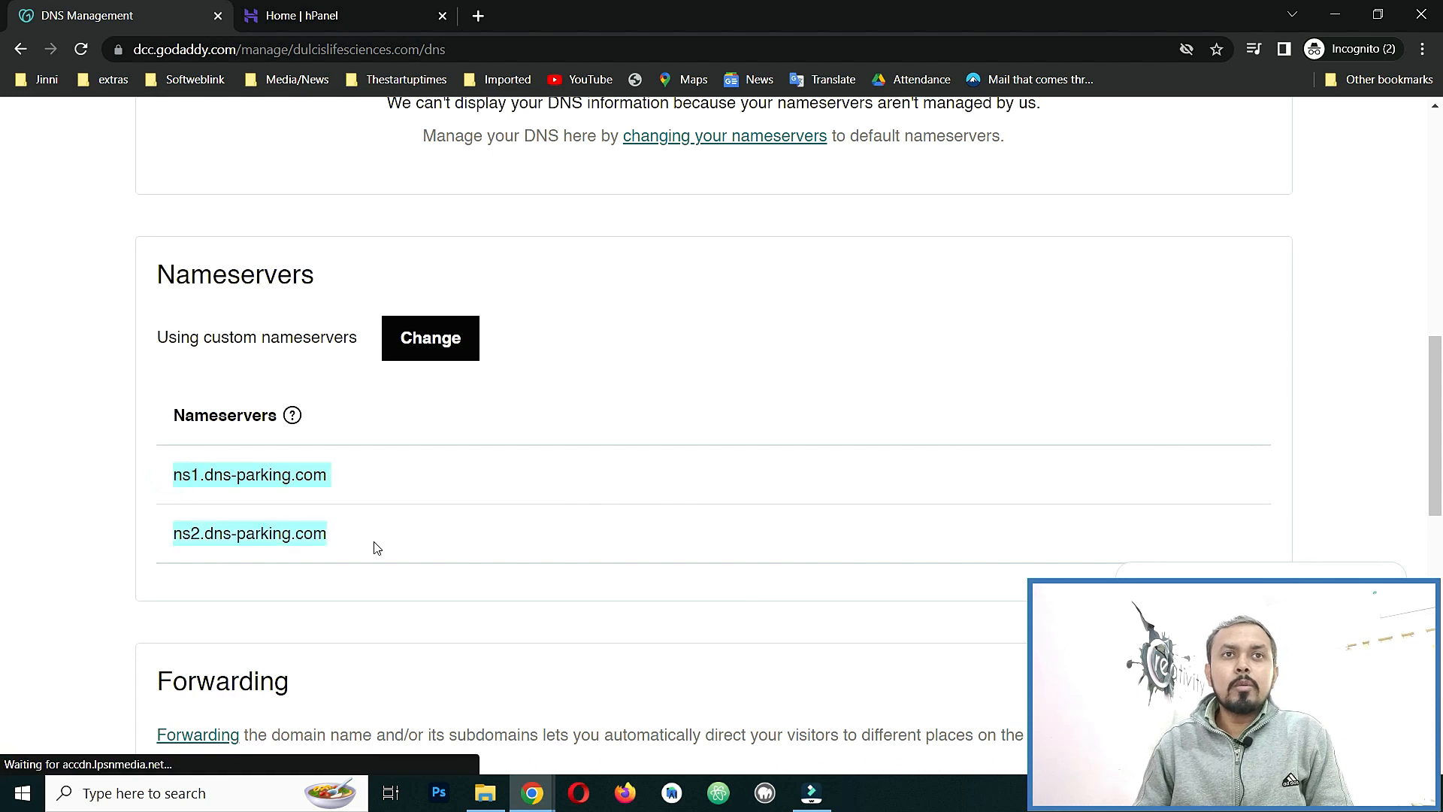
left_click(373, 543)
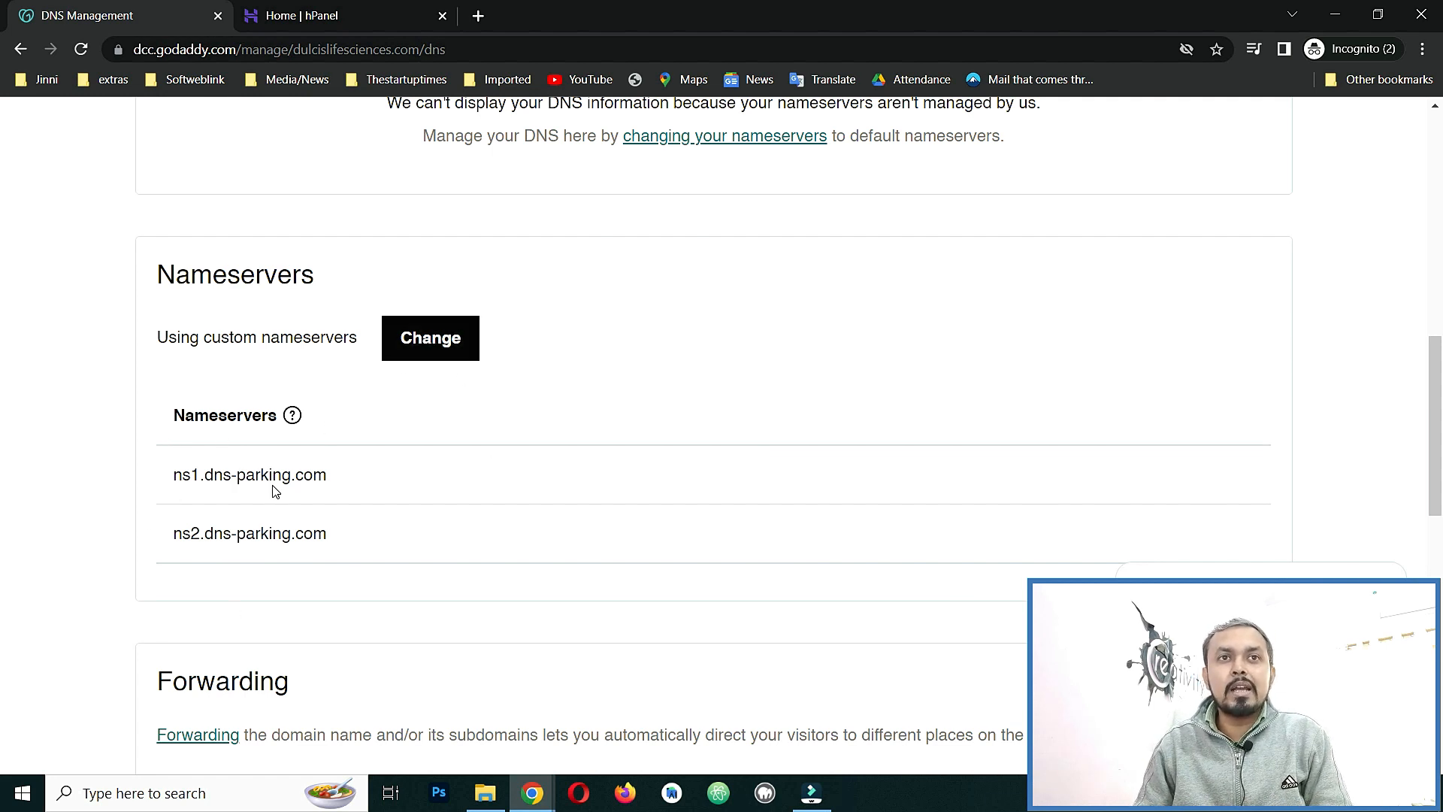
Change the nameservers to 'Enter my own nameservers (advanced)', showing ns1/ns2.dns-parking.com.
left_click(417, 337)
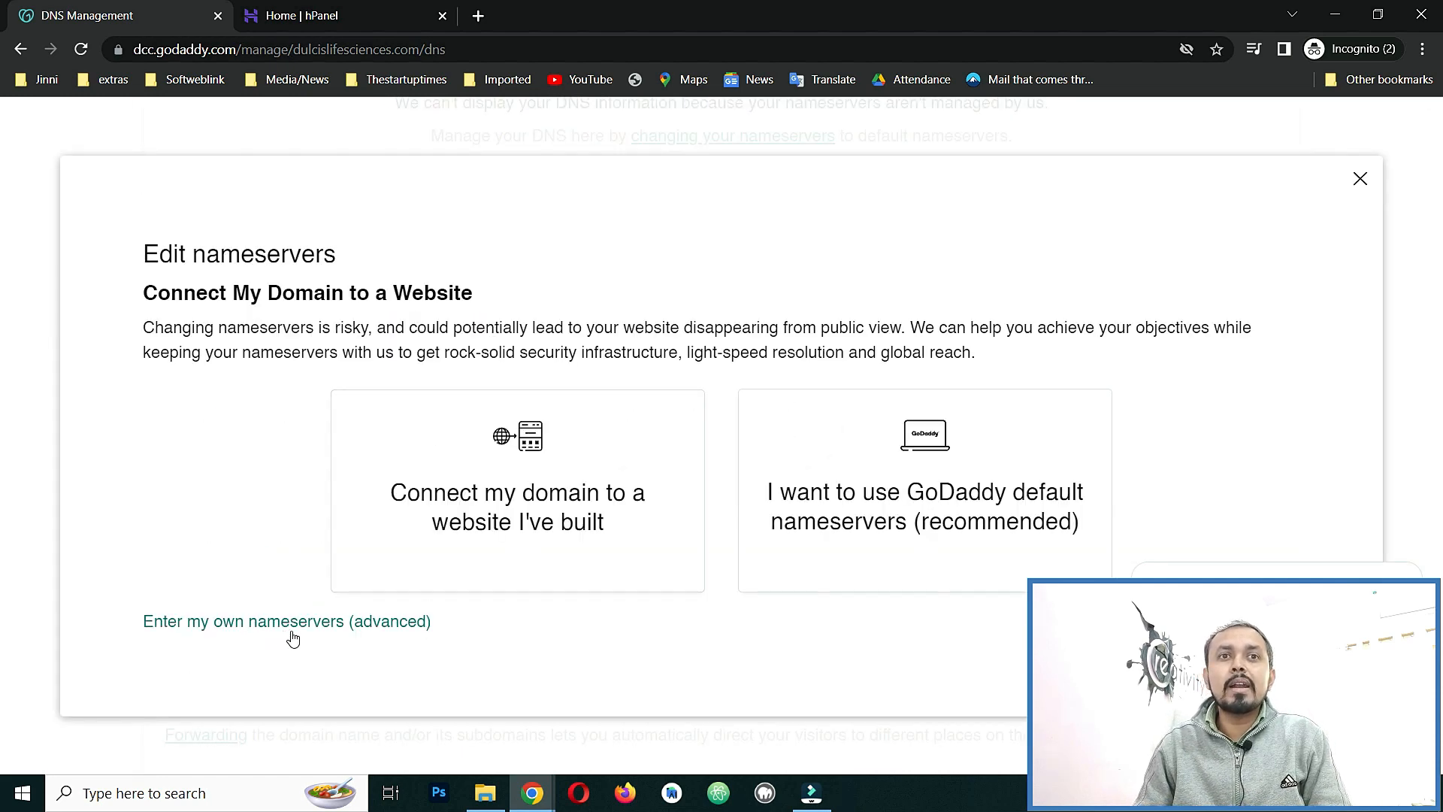
left_click(318, 629)
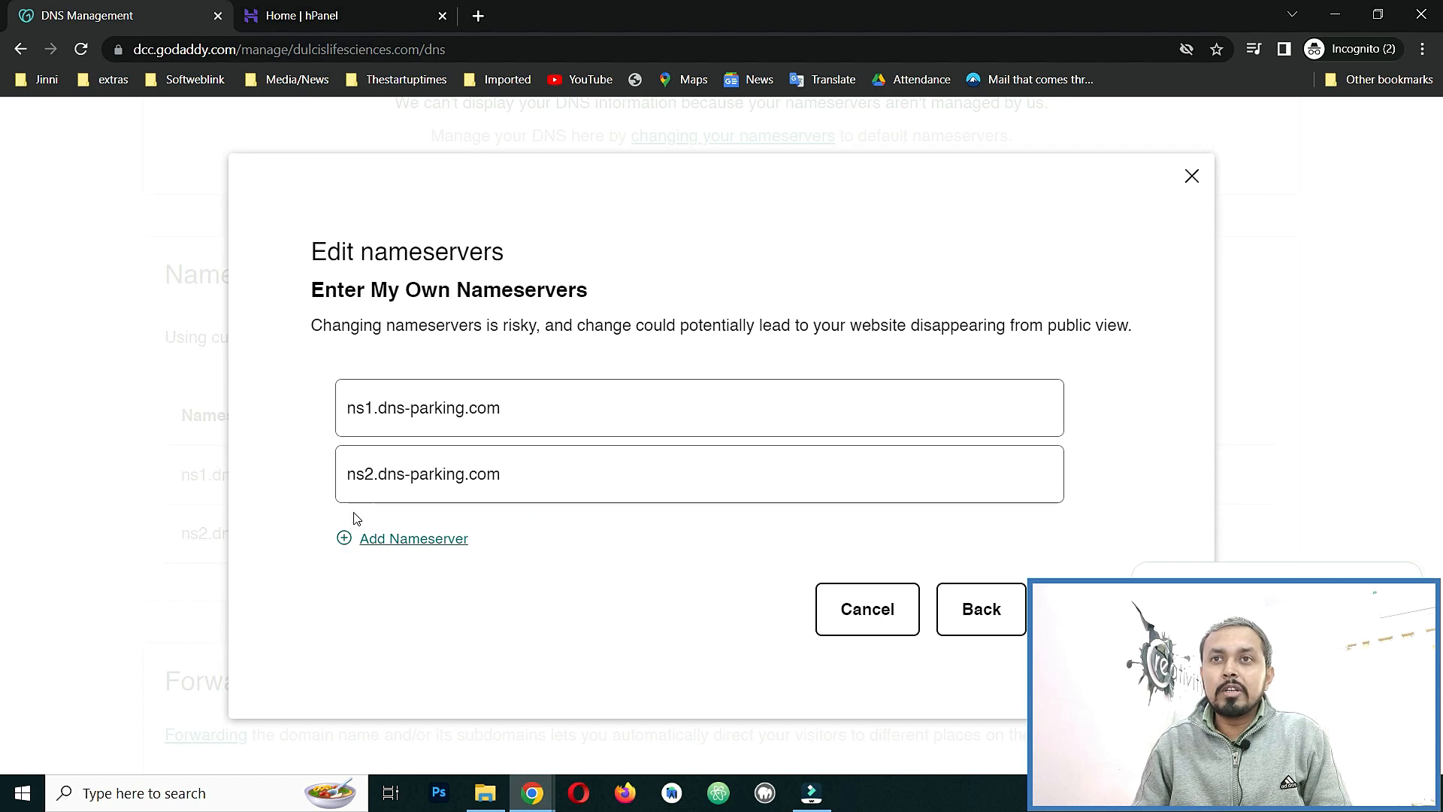
left_click(542, 477)
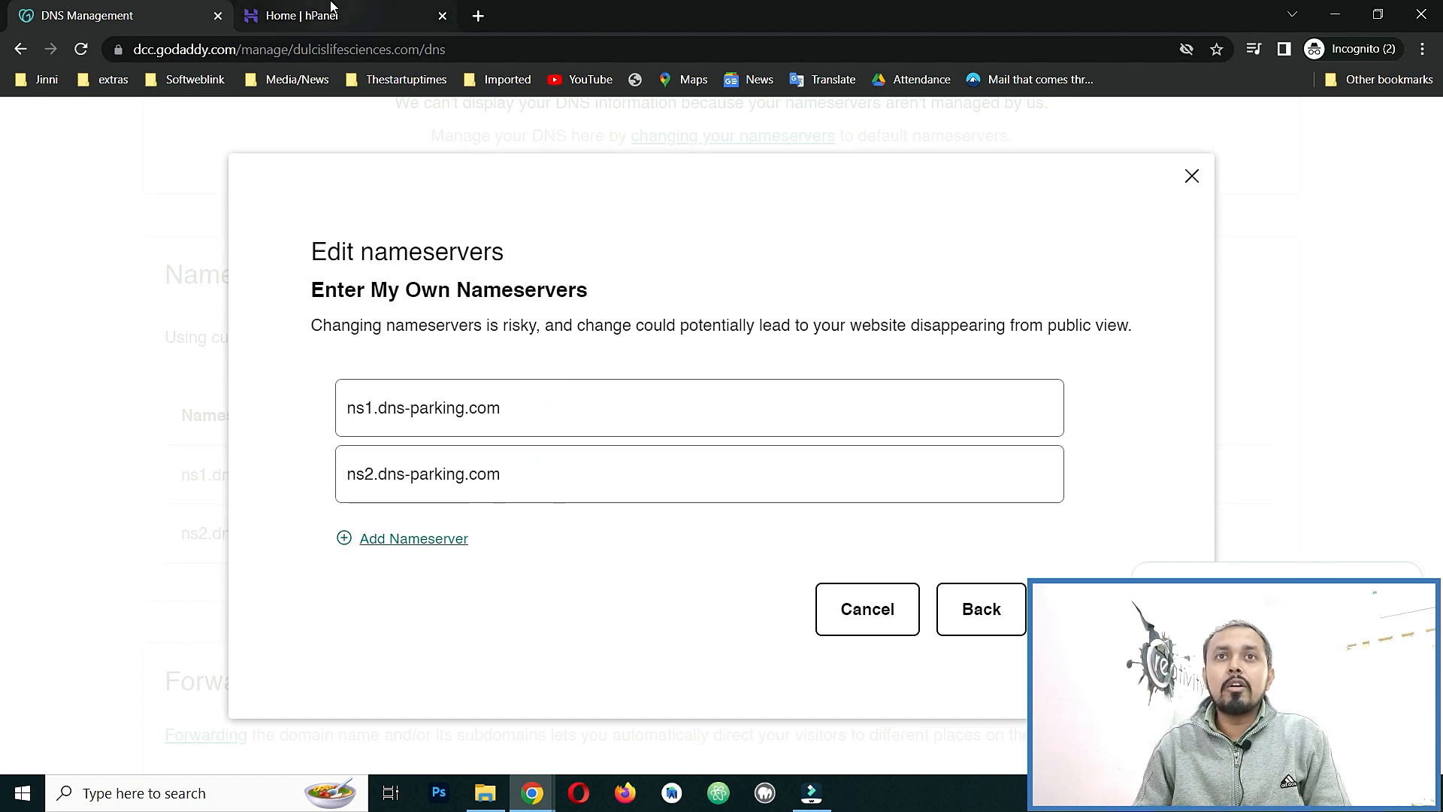
left_click(331, 15)
Scroll the hPanel home and locate dulcislifesciences.com among the account's websites.
scroll(316, 534, "down", 1)
scroll(319, 534, "down", 7)
scroll(916, 562, "up", 2)
scroll(184, 492, "down", 2)
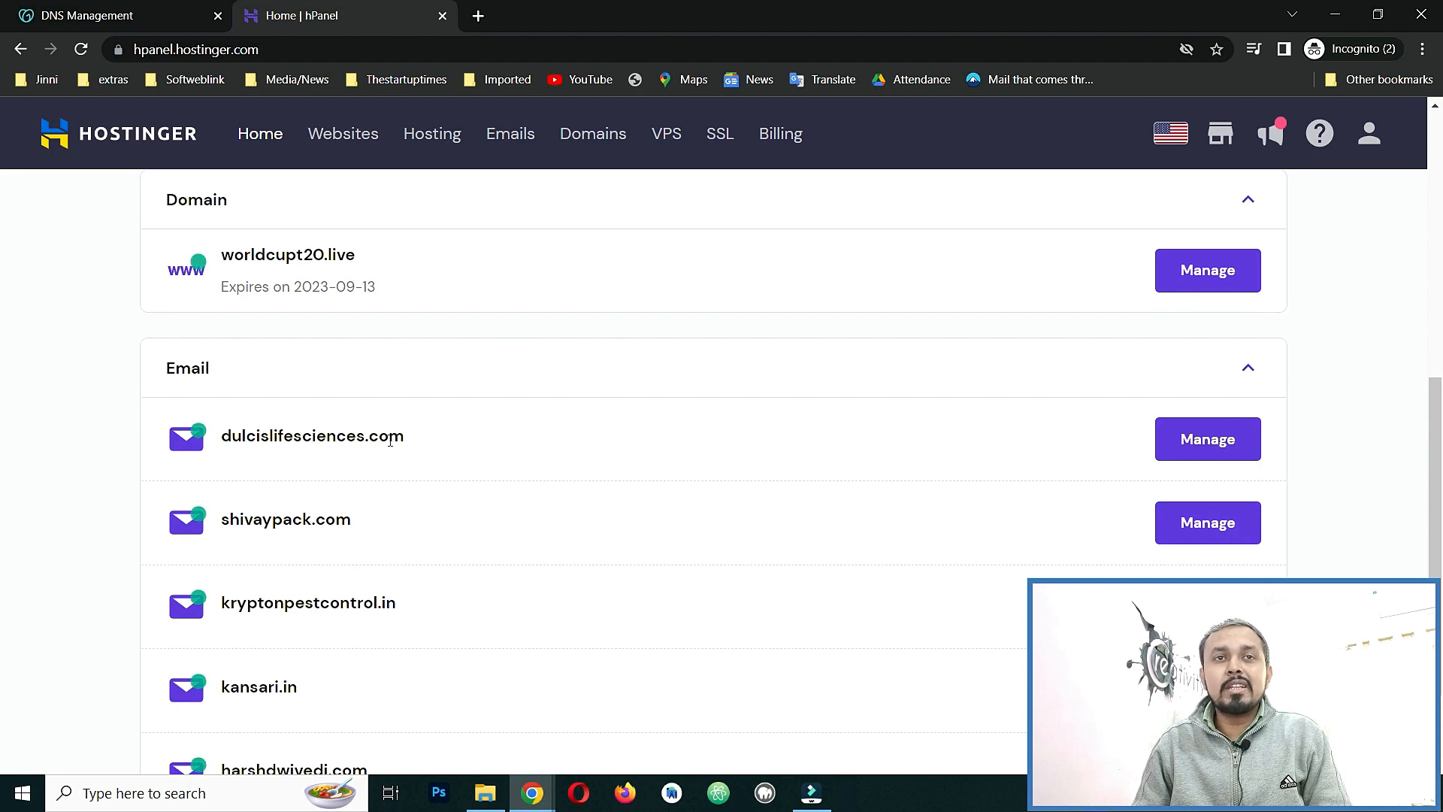
left_click_drag(406, 443, 220, 443)
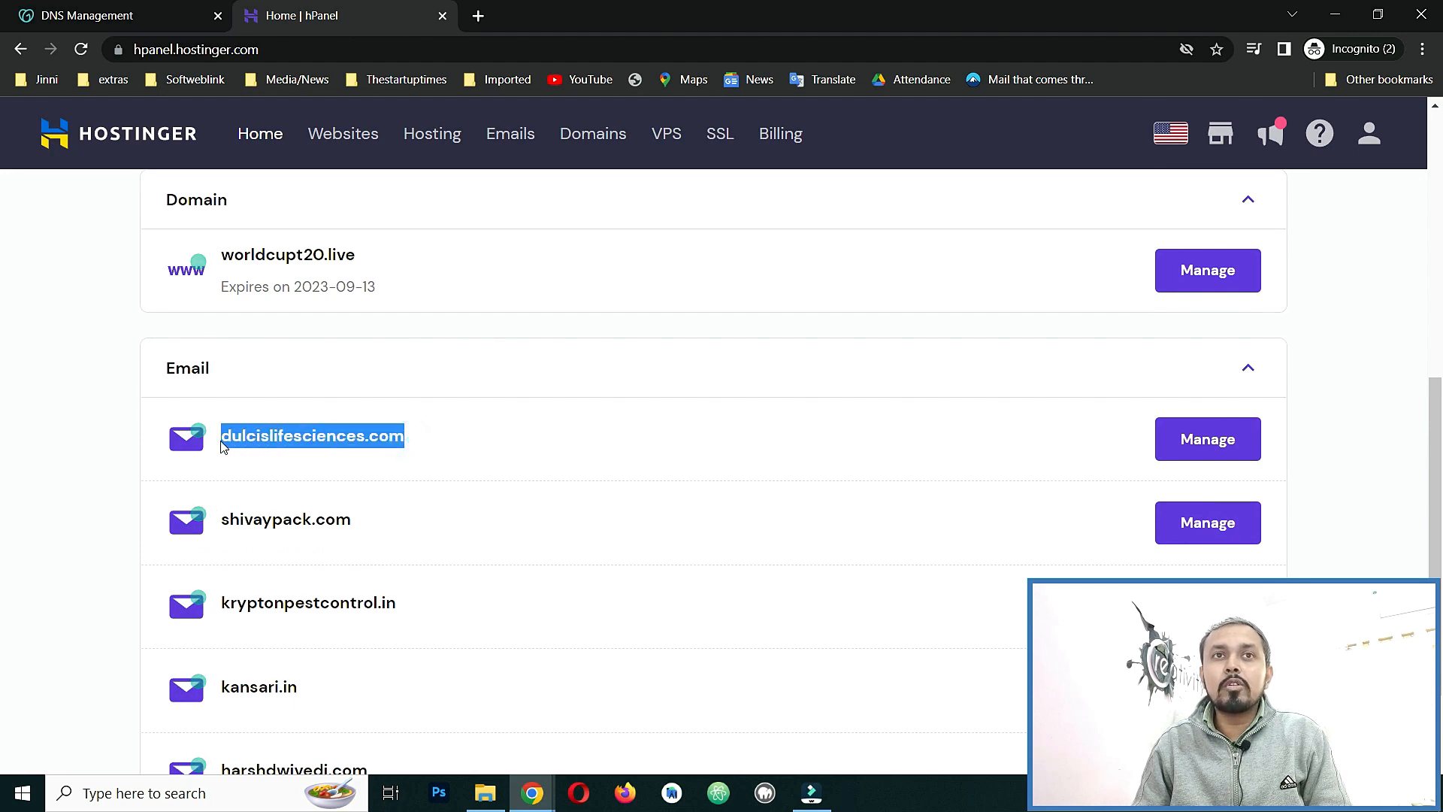
left_click(3, 451)
scroll(3, 451, "up", 7)
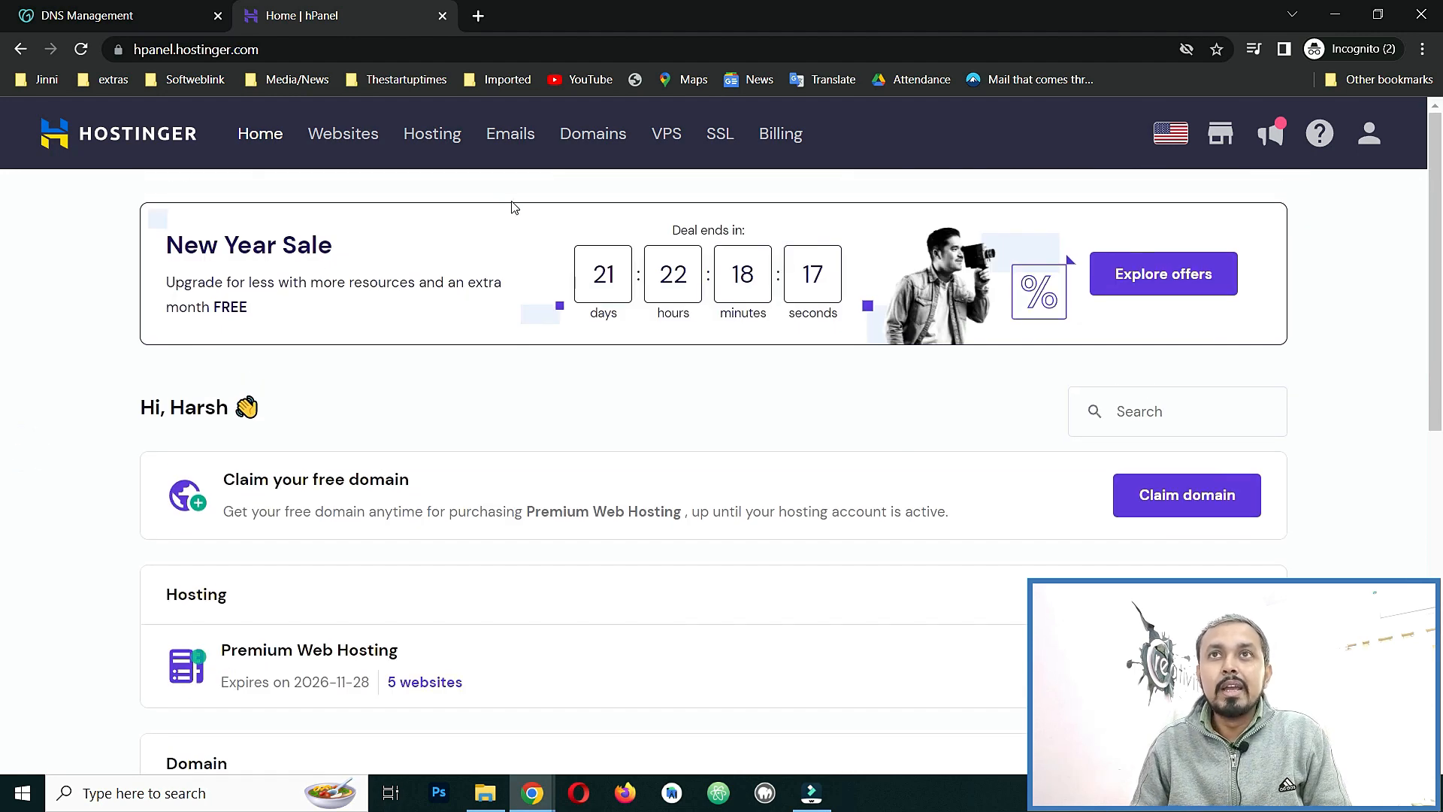
scroll(829, 448, "down", 5)
scroll(829, 447, "up", 4)
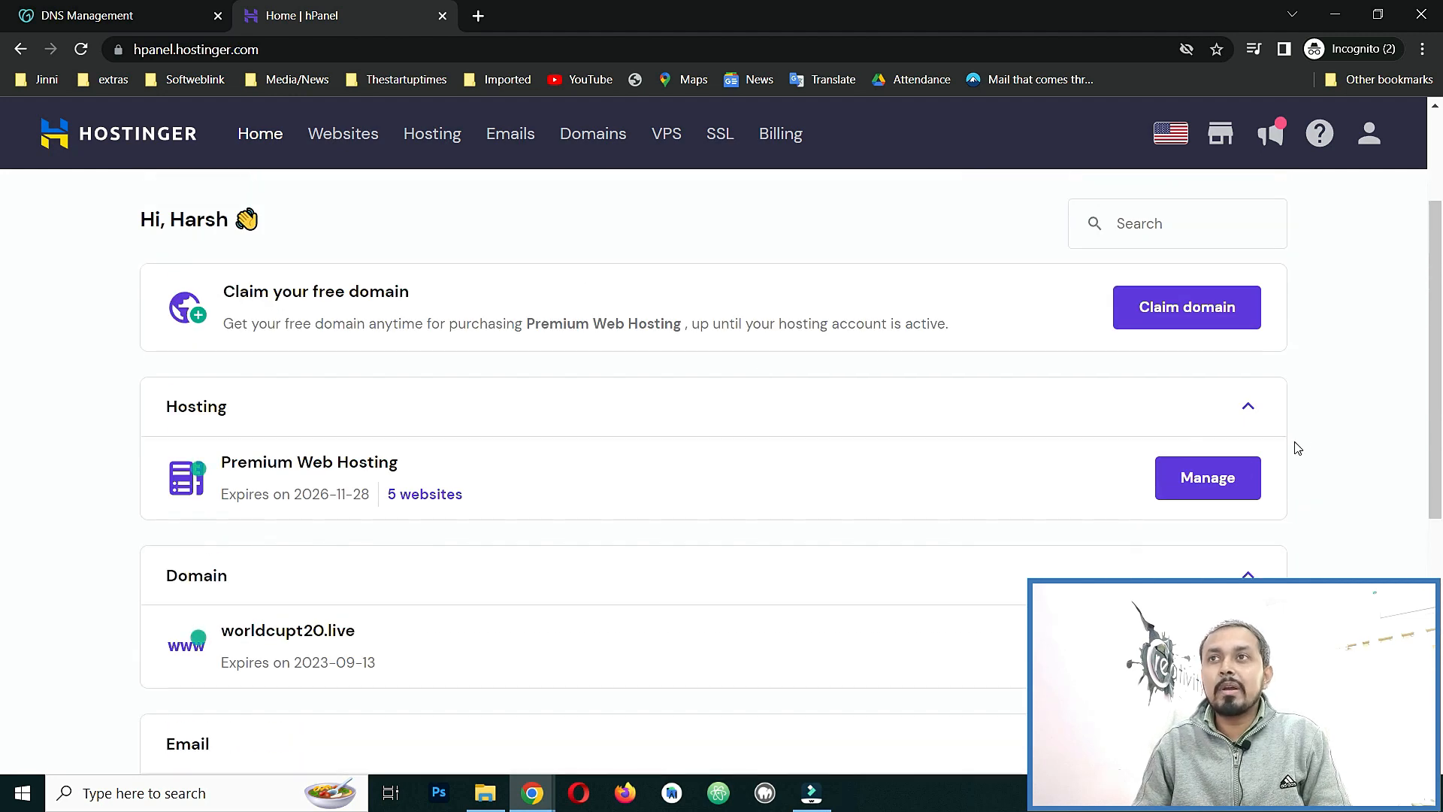
Manage Premium Web Hosting and choose '+ Add Website' from the Website name dropdown.
left_click(1205, 477)
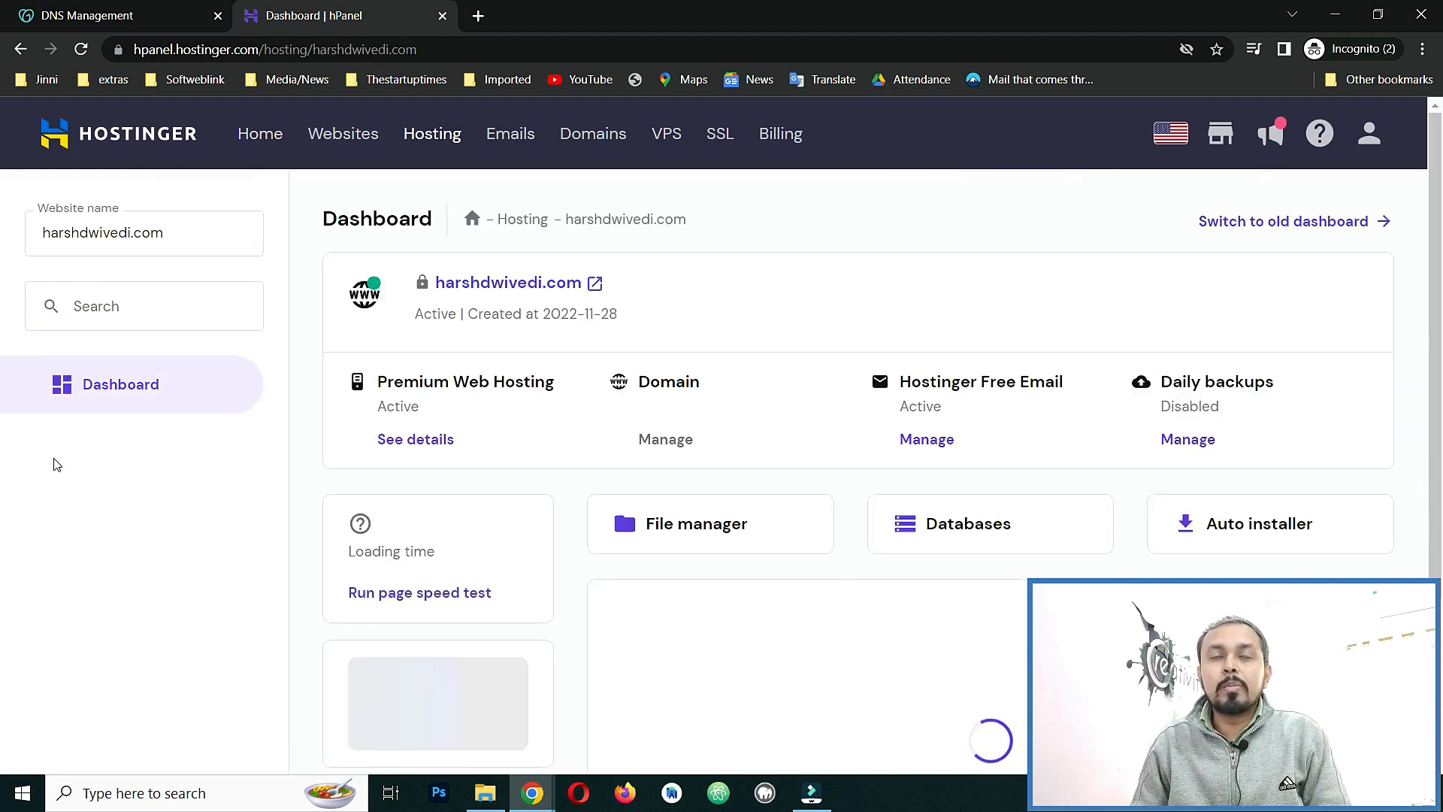
left_click(230, 239)
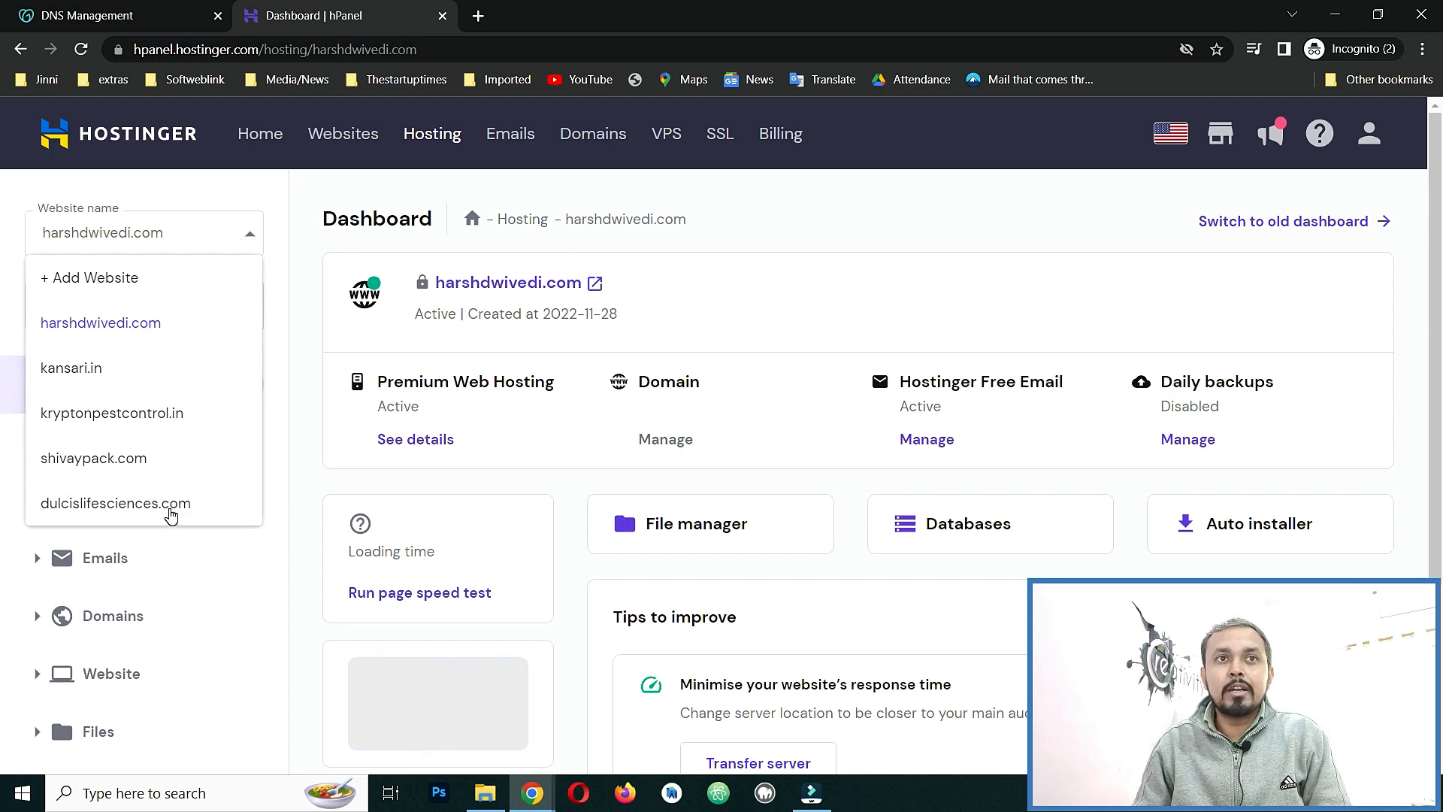
left_click(766, 209)
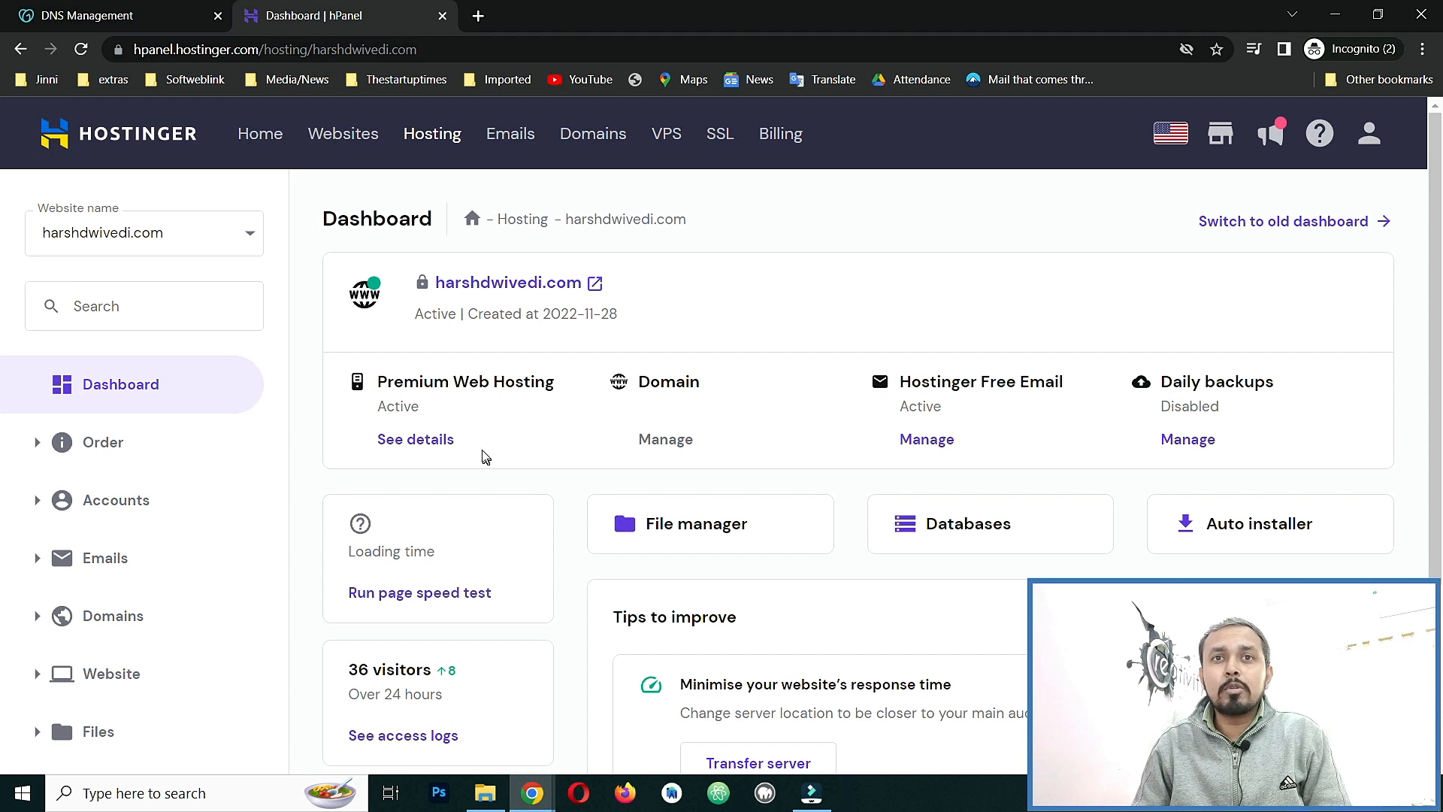
left_click(197, 225)
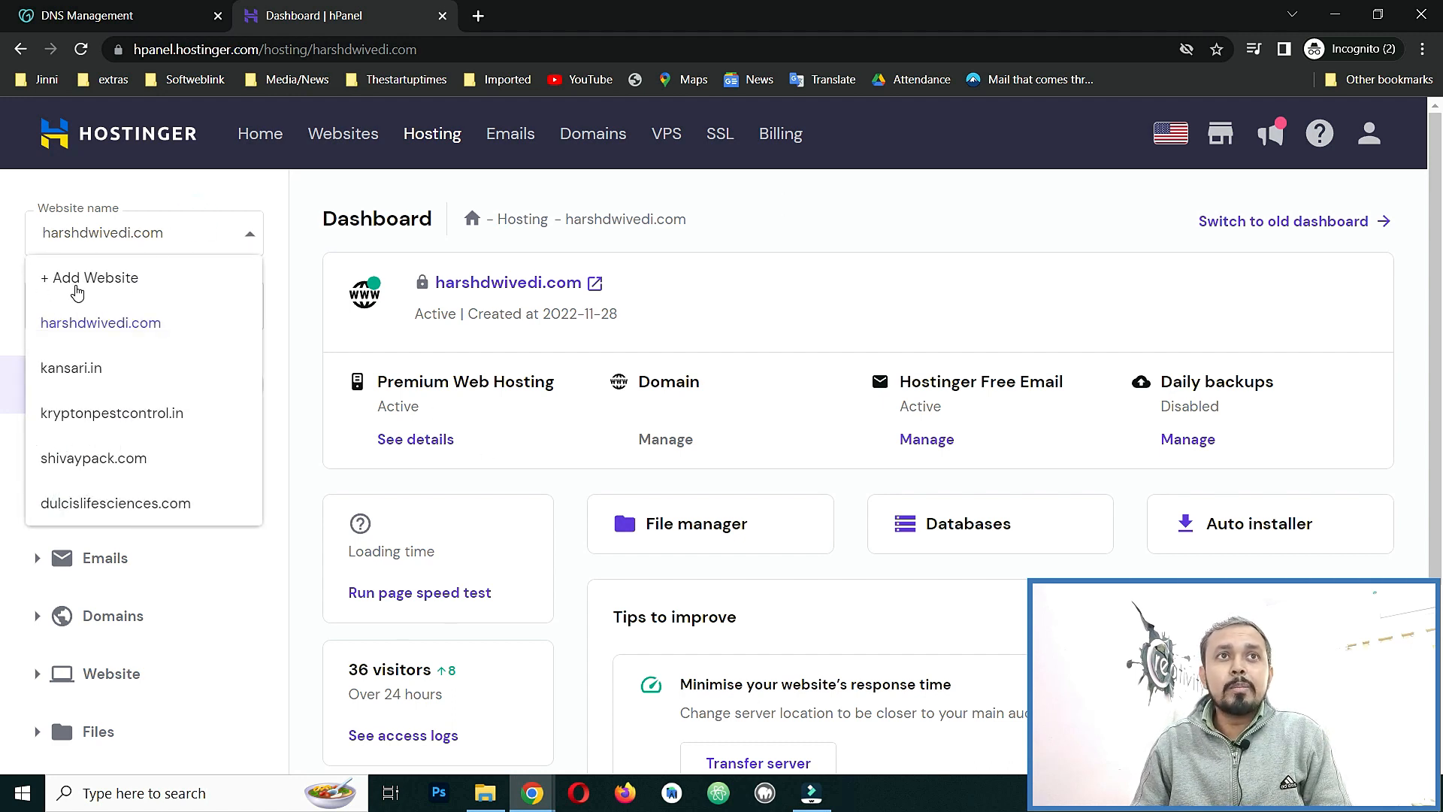
left_click(77, 292)
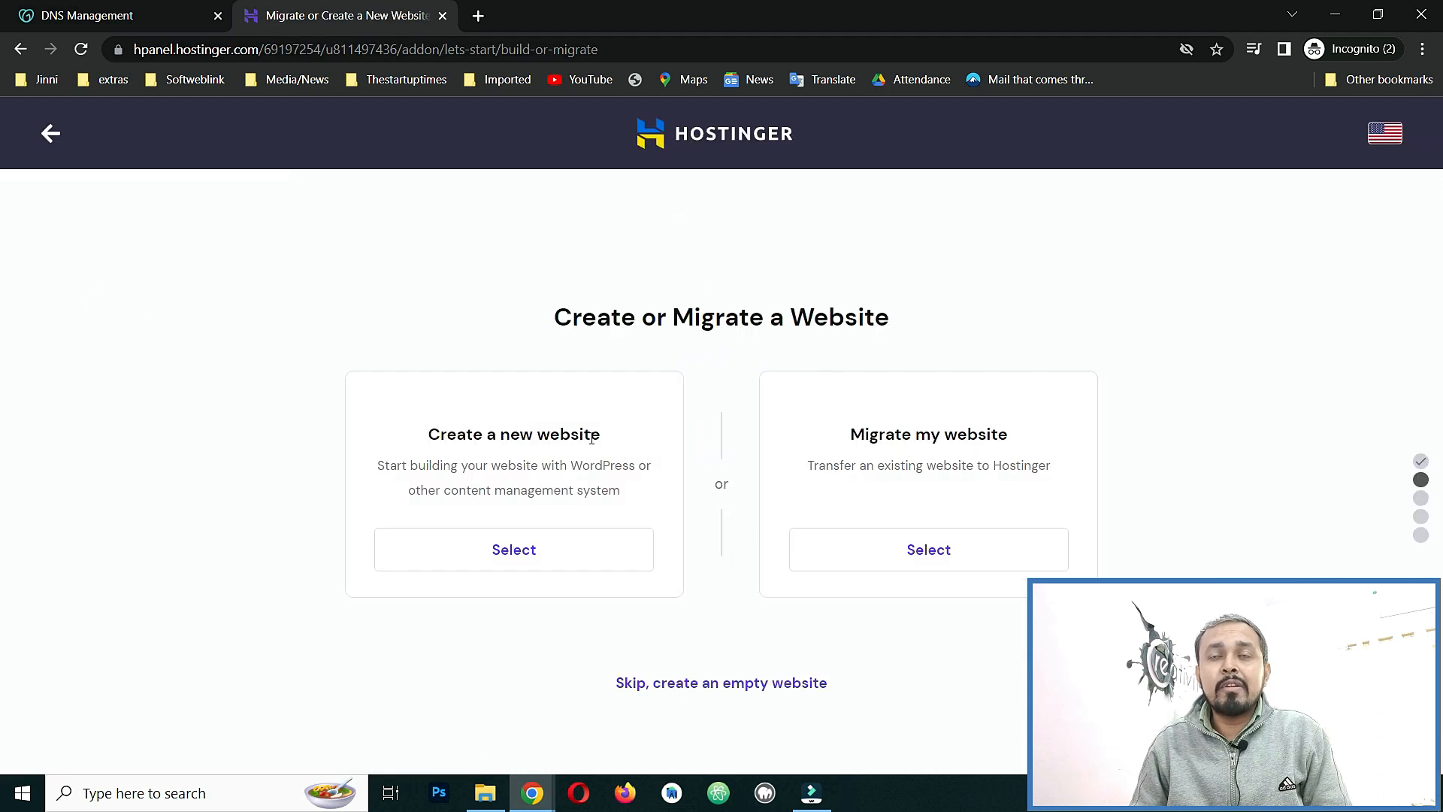
Compare the create and migrate options, then skip to creating an empty website.
left_click_drag(442, 487, 645, 499)
left_click_drag(861, 499, 1056, 502)
left_click(1054, 500)
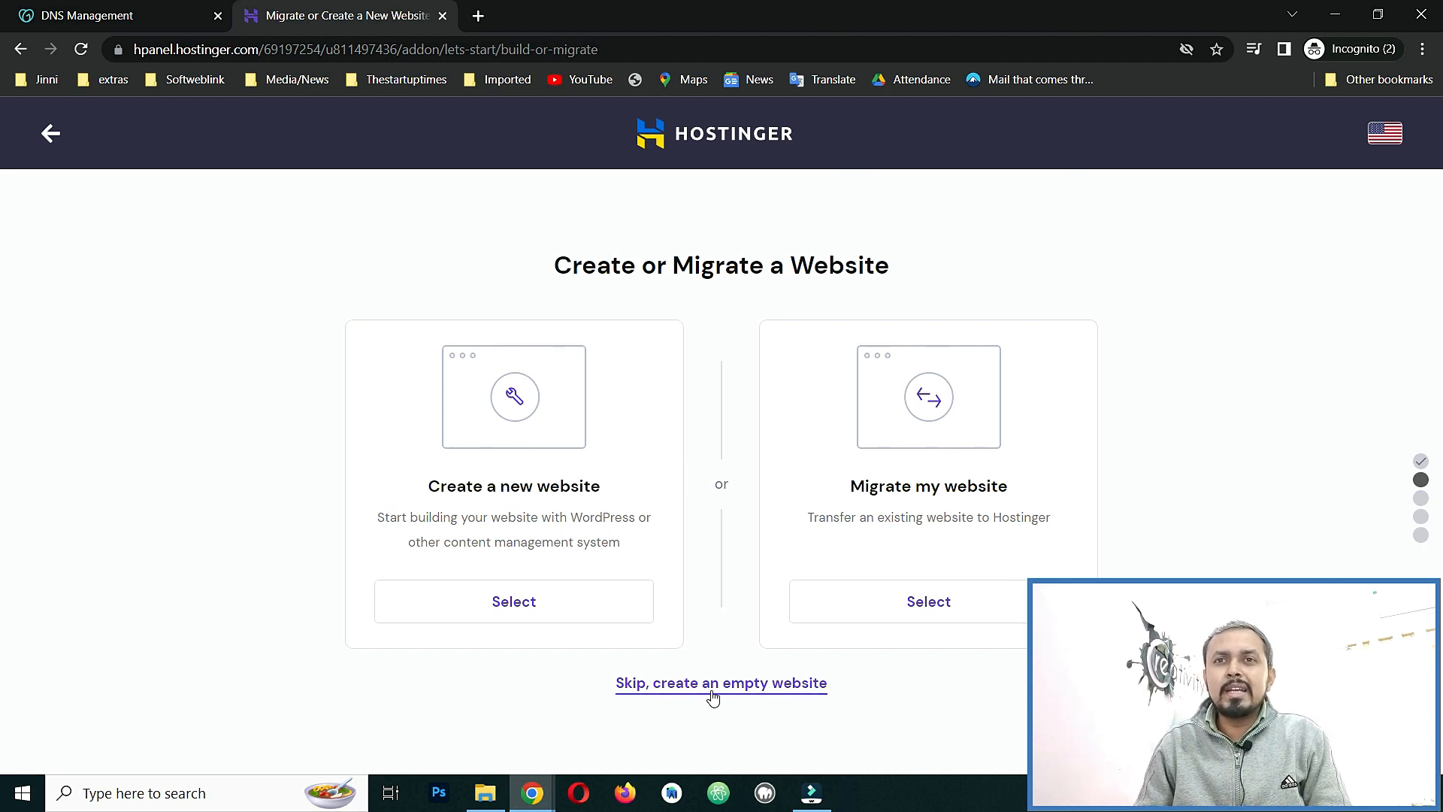
left_click(770, 685)
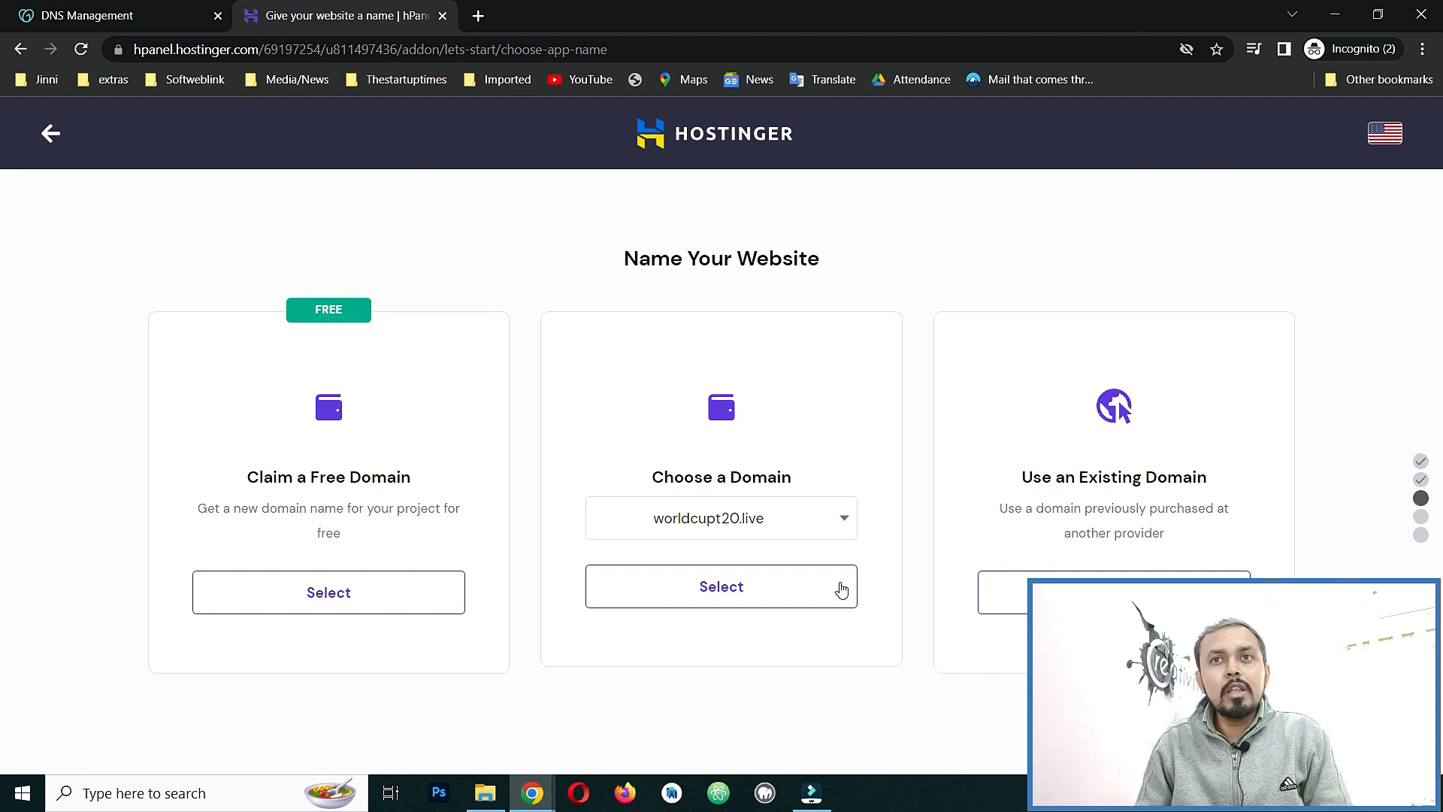
Choose 'Use an Existing Domain', enter softweblink.com as the domain and continue.
left_click(845, 518)
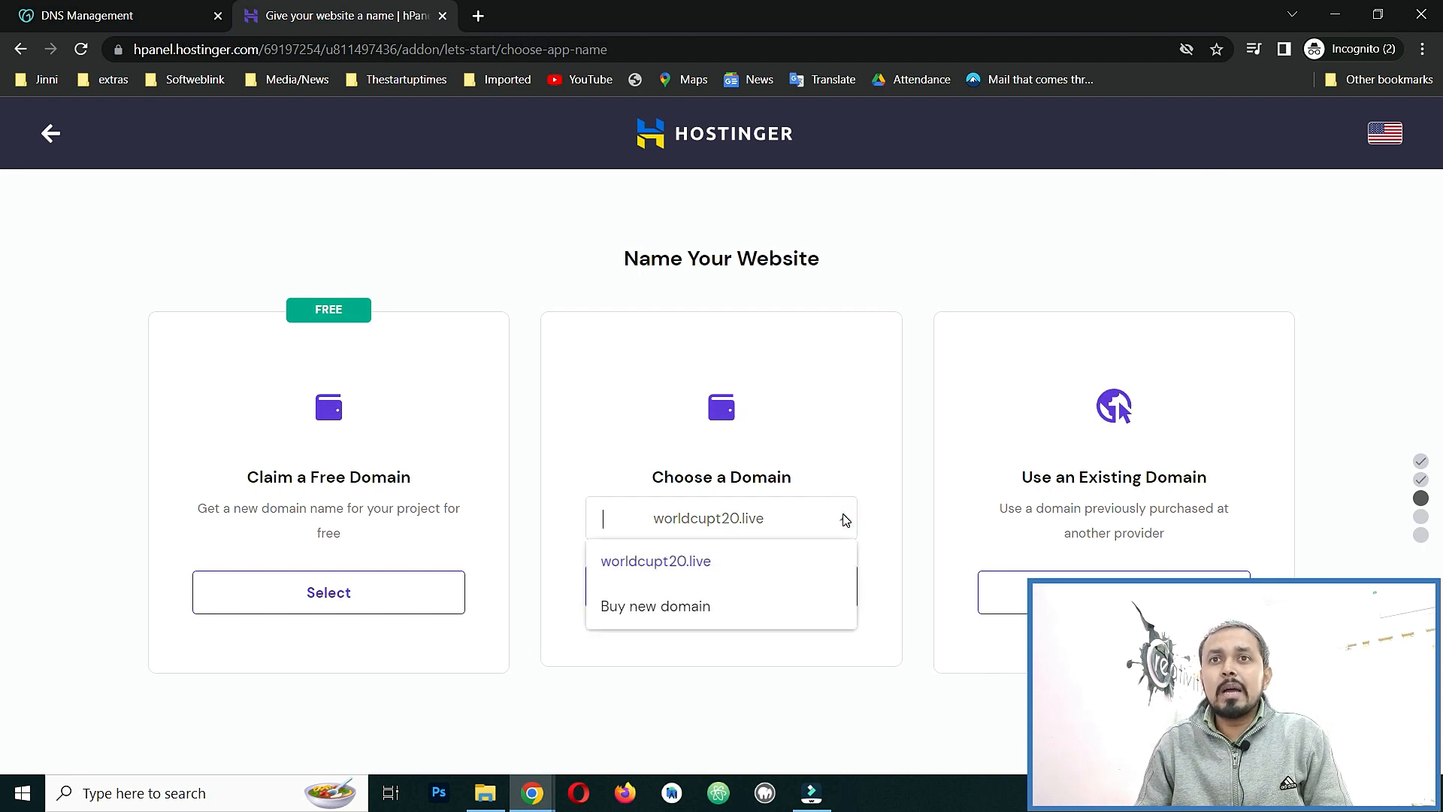
left_click(830, 418)
left_click(1113, 593)
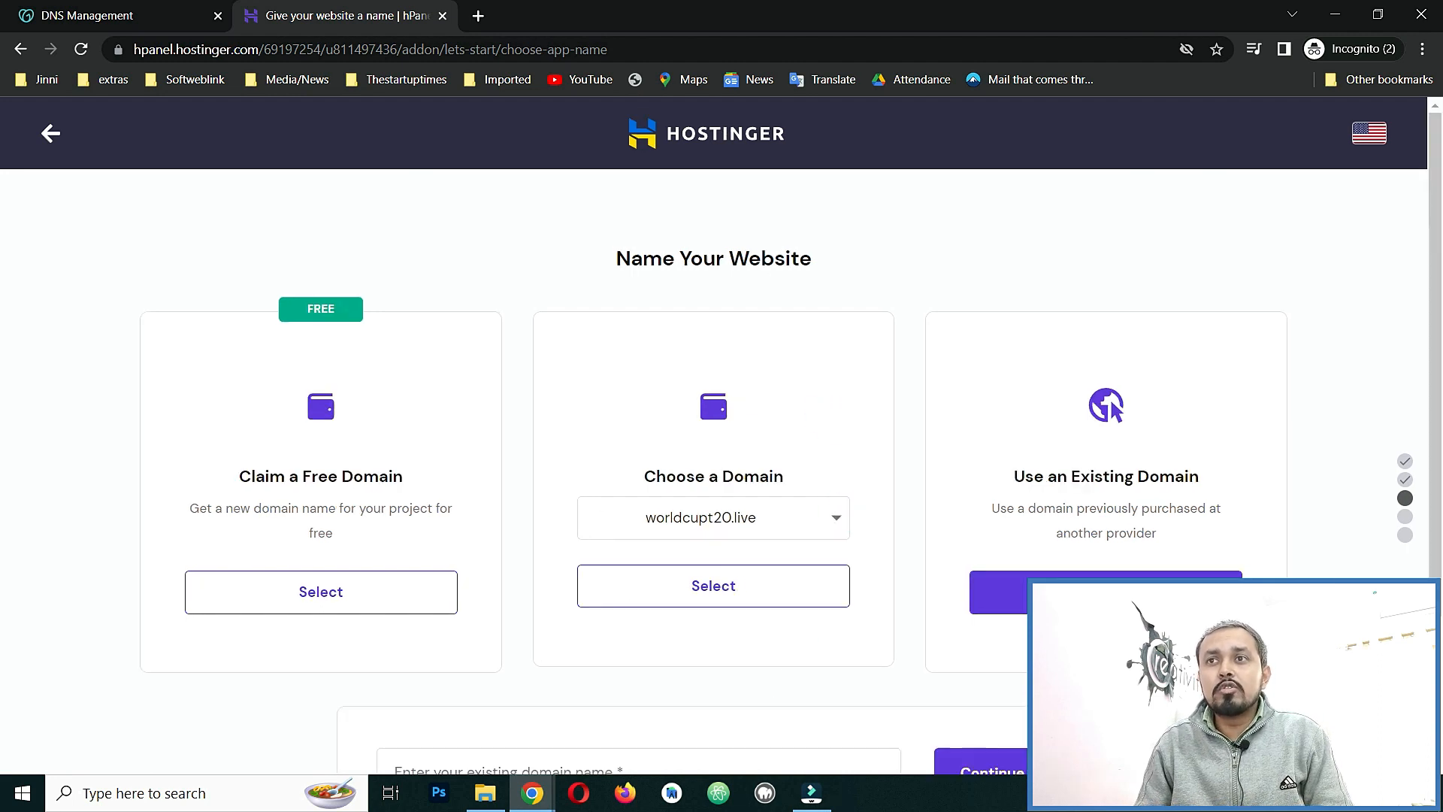
left_click(666, 580)
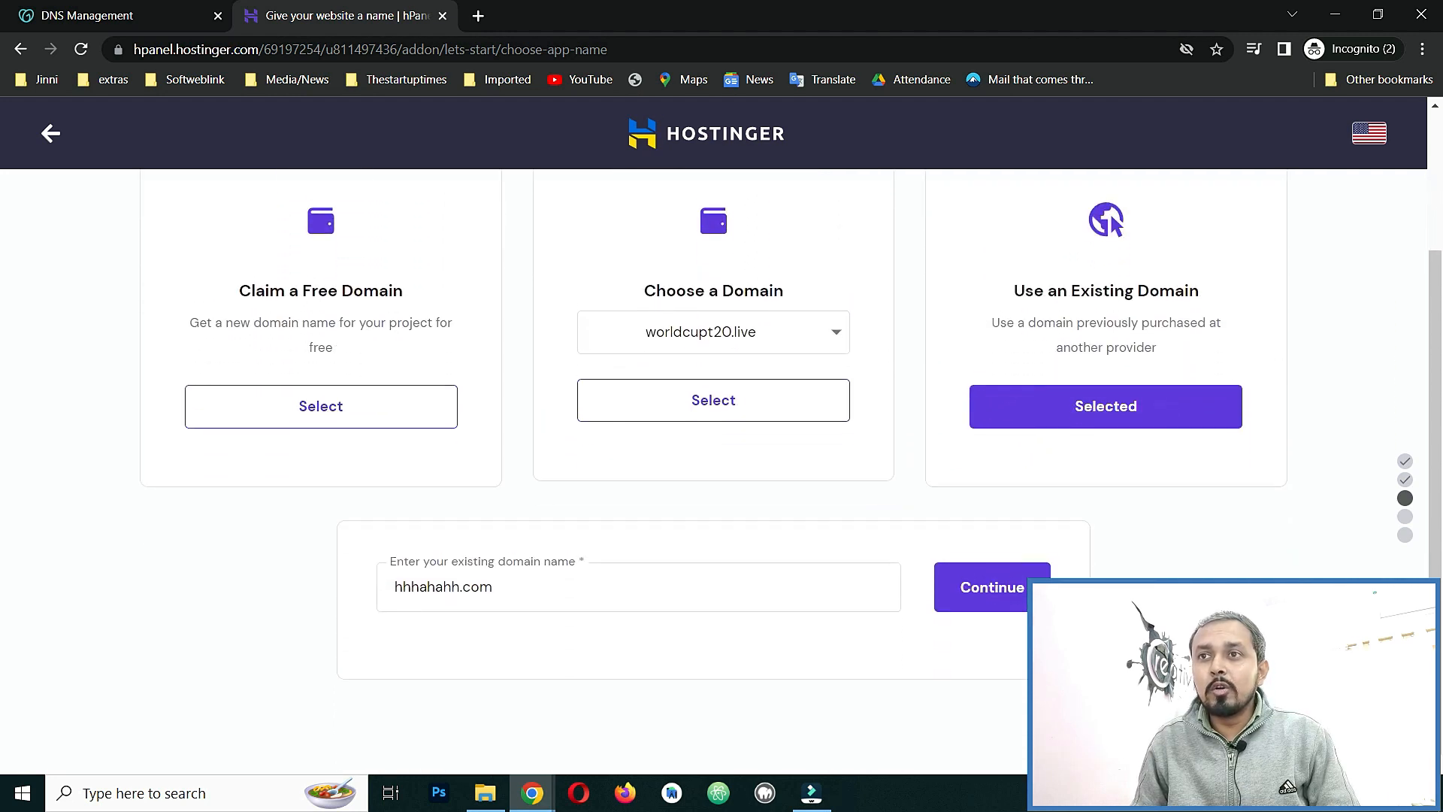
triple_click(640, 593)
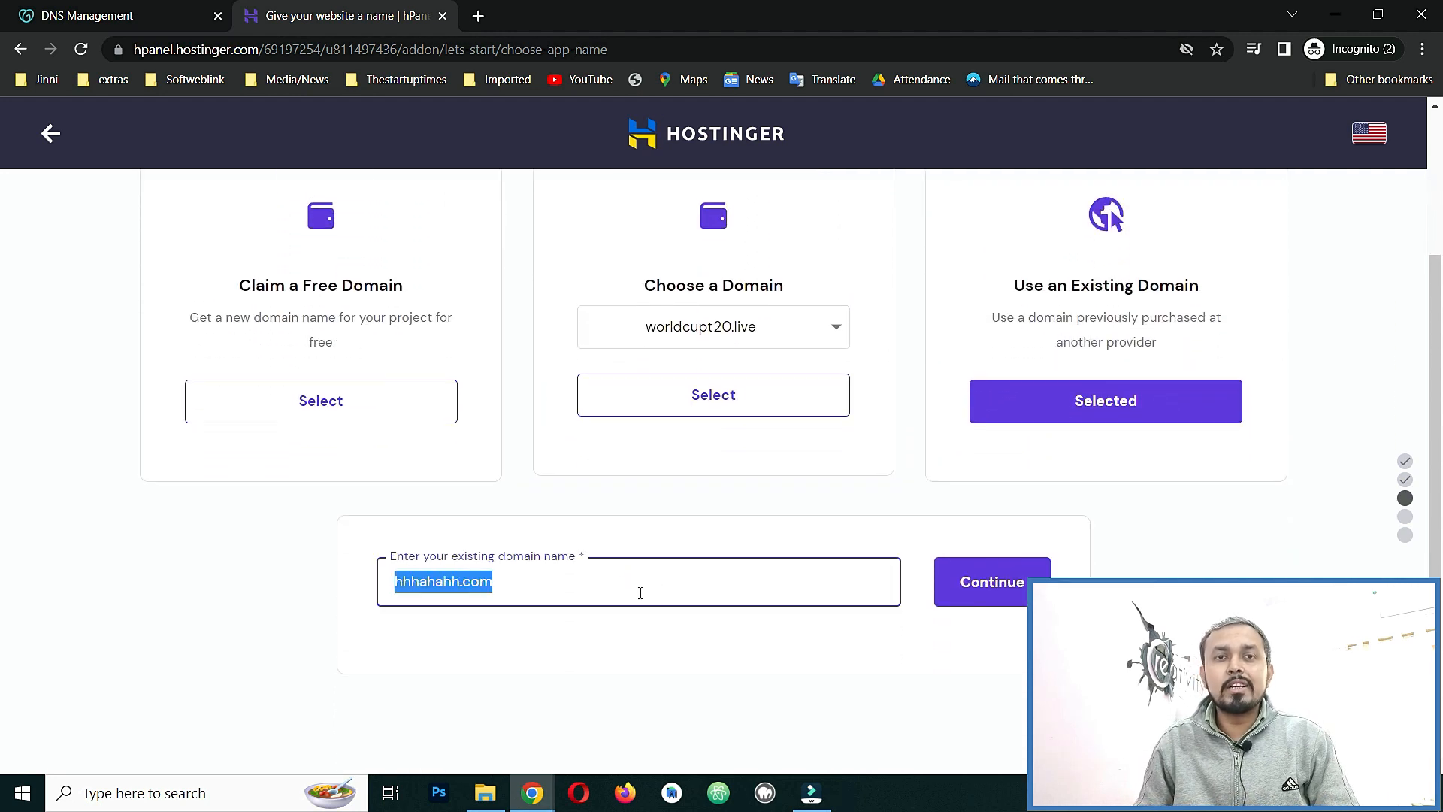
type("soft")
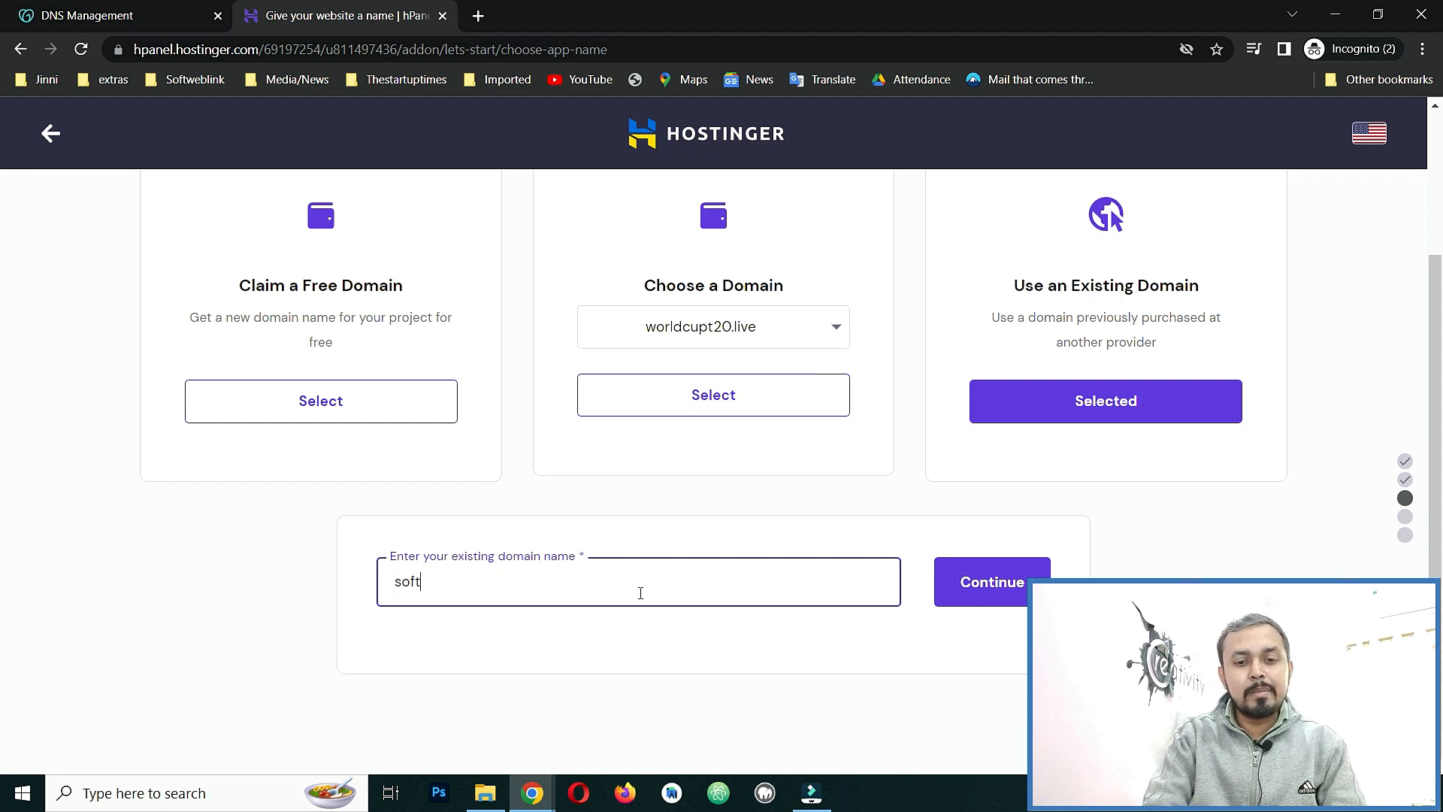
type("weblink.com")
left_click(981, 595)
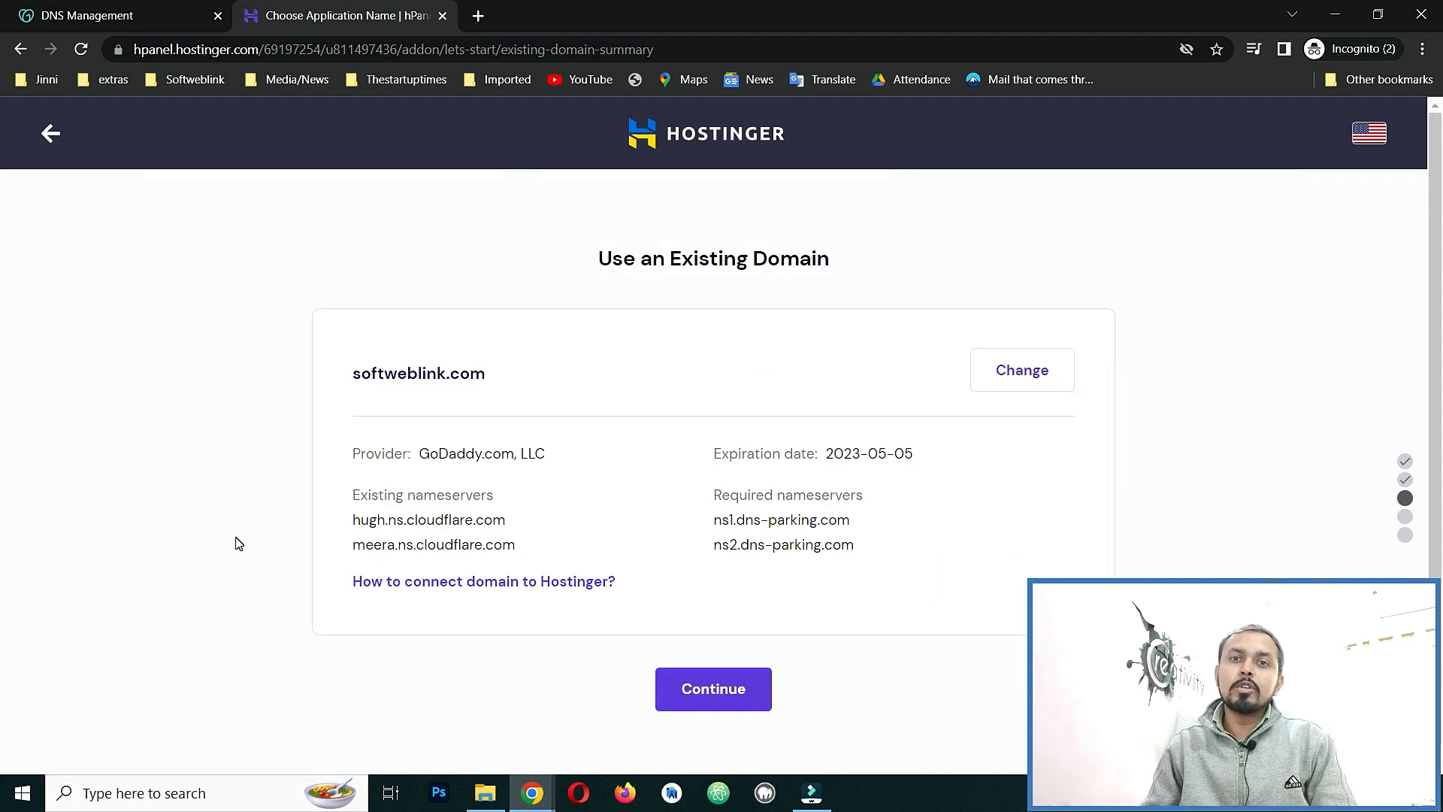
Compare Hostinger's required ns1 nameserver with the nameservers in GoDaddy's edit form.
mouse_move(715, 519)
left_mouse_down()
mouse_move(815, 519)
mouse_move(863, 545)
mouse_move(718, 519)
left_mouse_up()
left_click(862, 542)
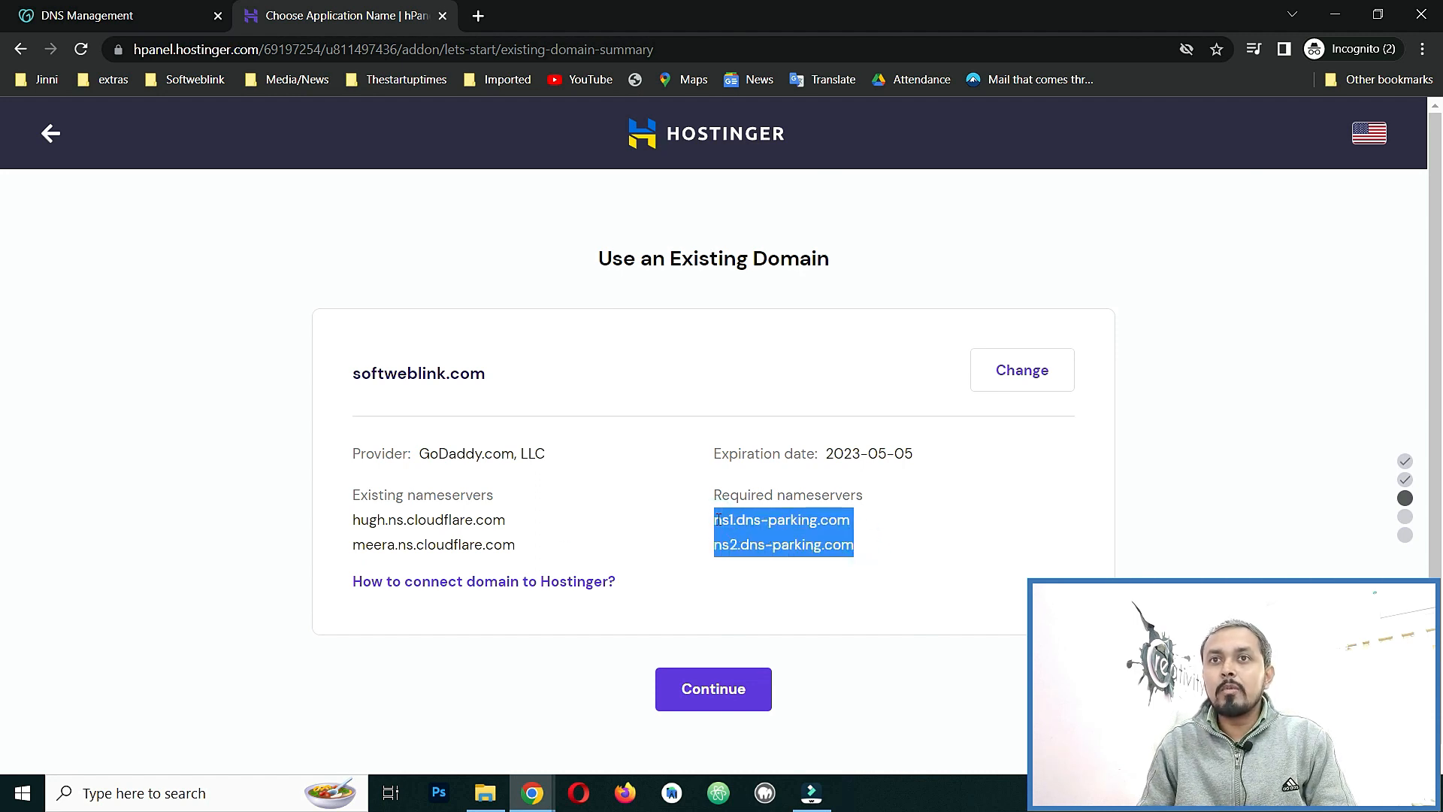
left_click(683, 538)
left_click(83, 16)
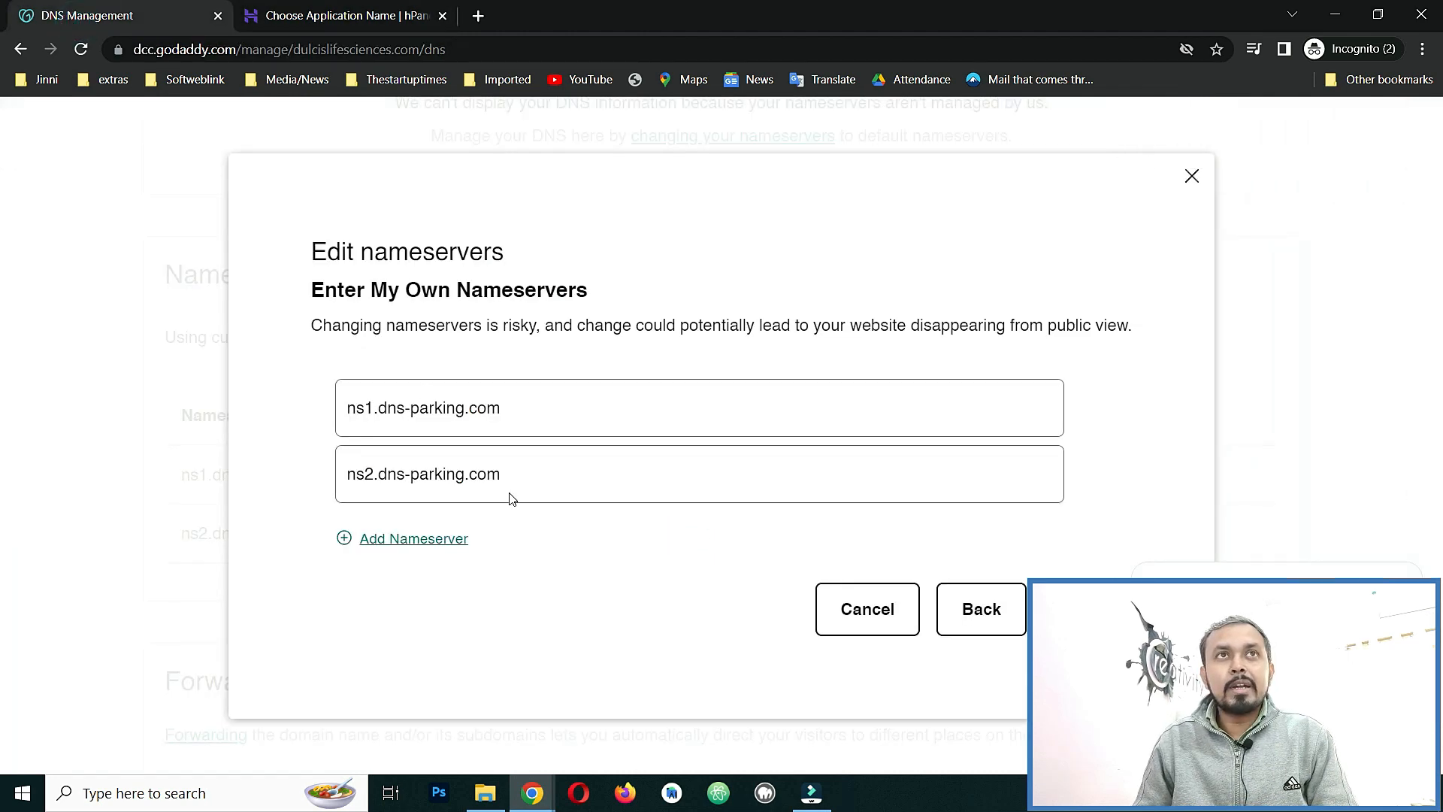
left_click(361, 16)
left_click_drag(869, 526, 724, 529)
left_click(778, 555)
left_click(116, 21)
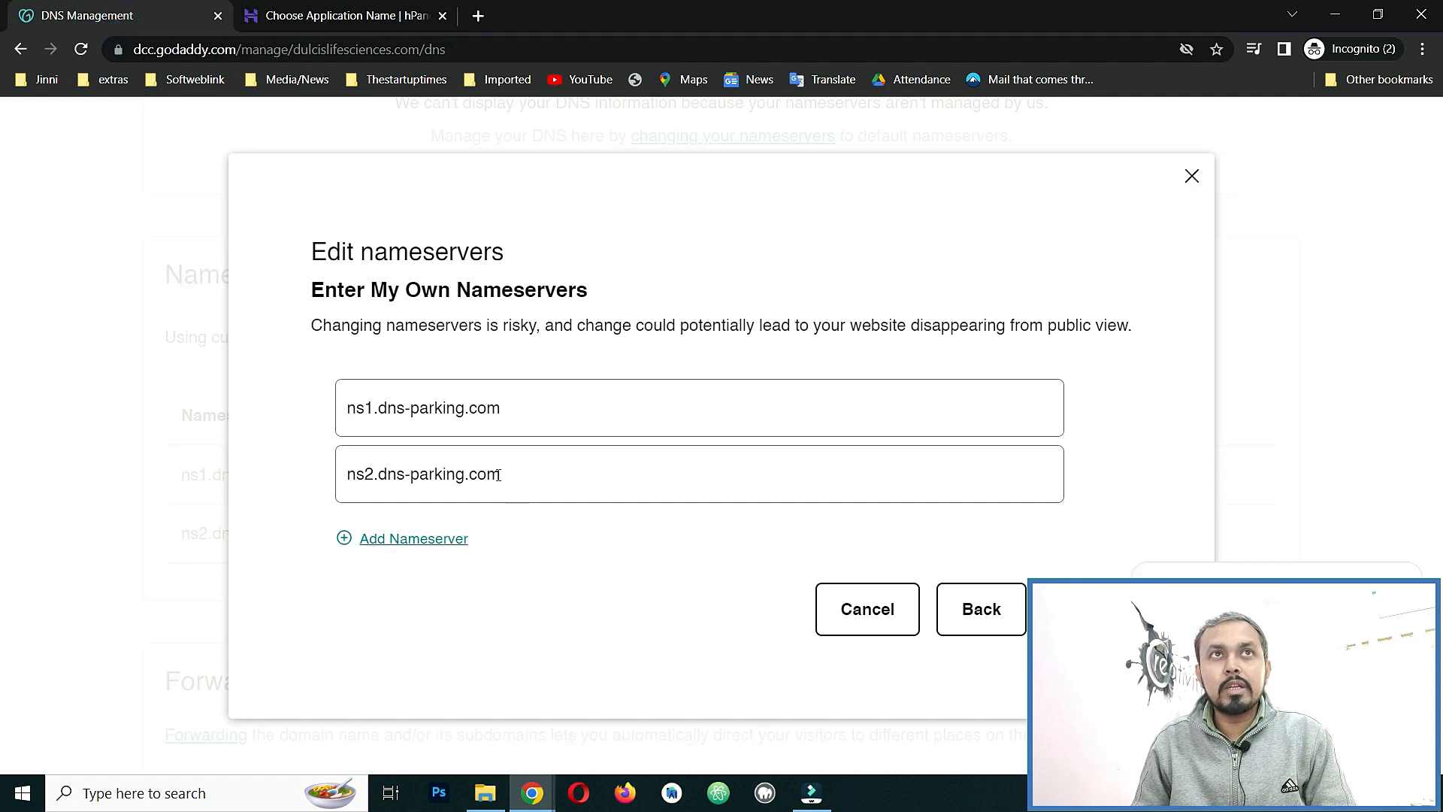
left_click(286, 15)
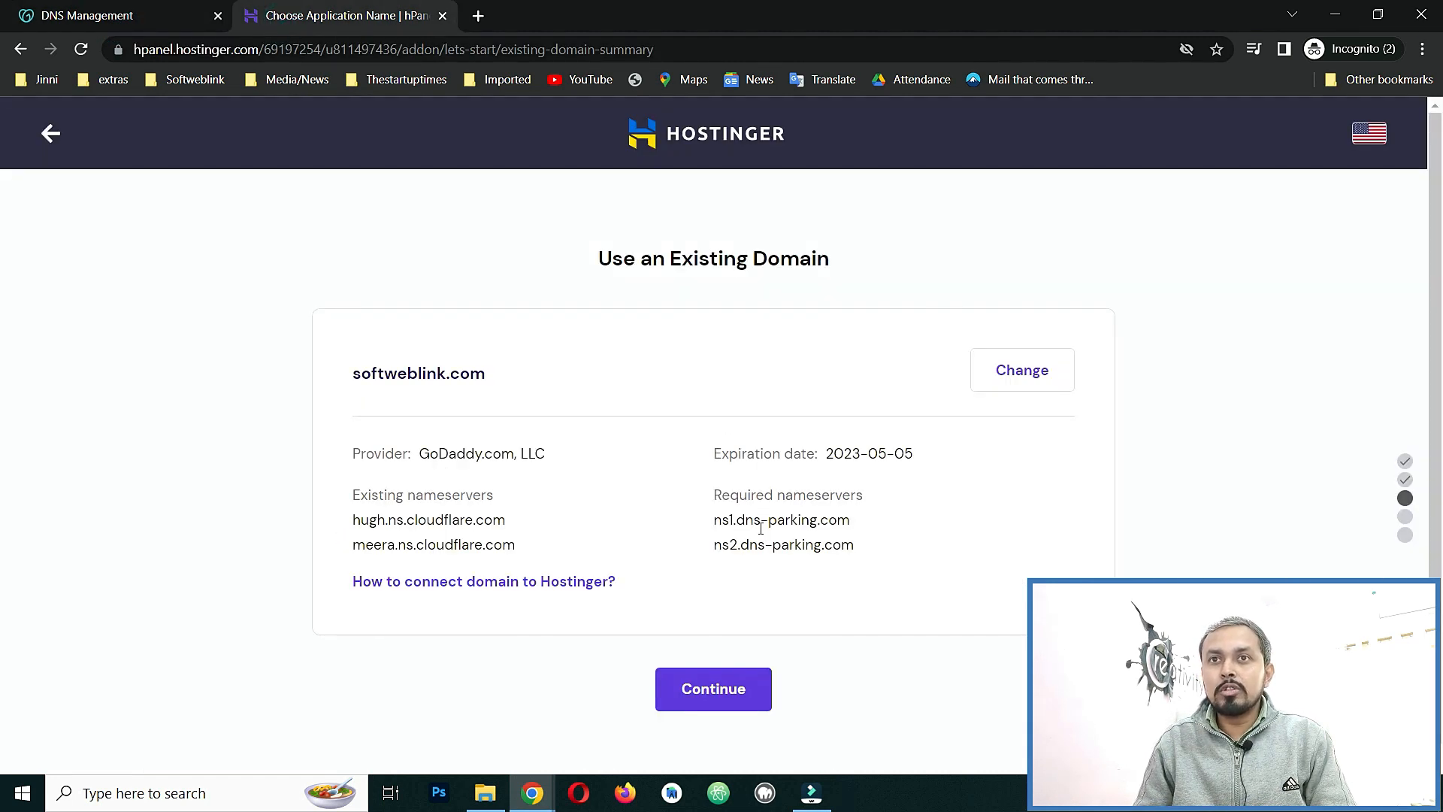
Close GoDaddy's nameserver form and back out to Hostinger's Name Your Website page.
left_click(191, 12)
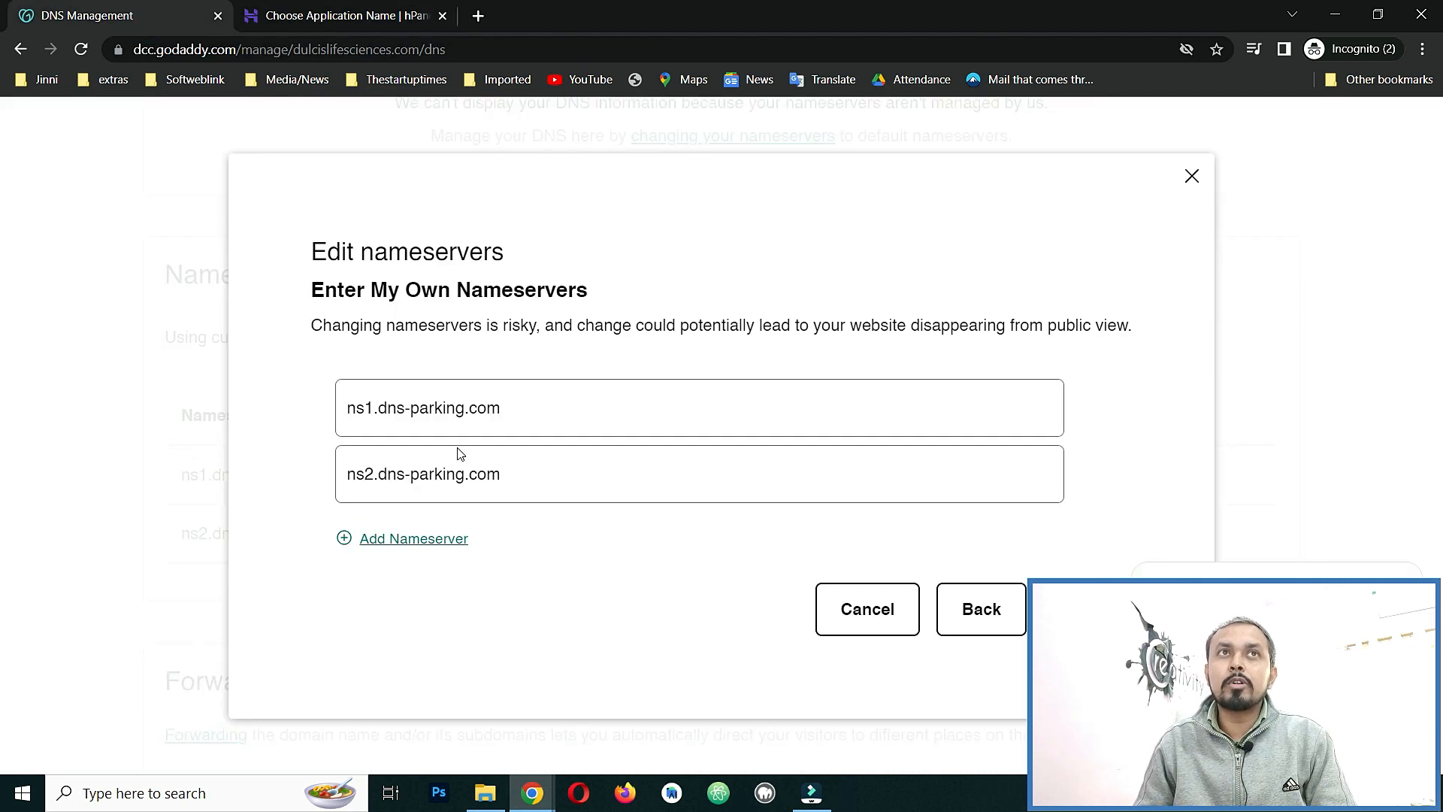
left_click(1192, 176)
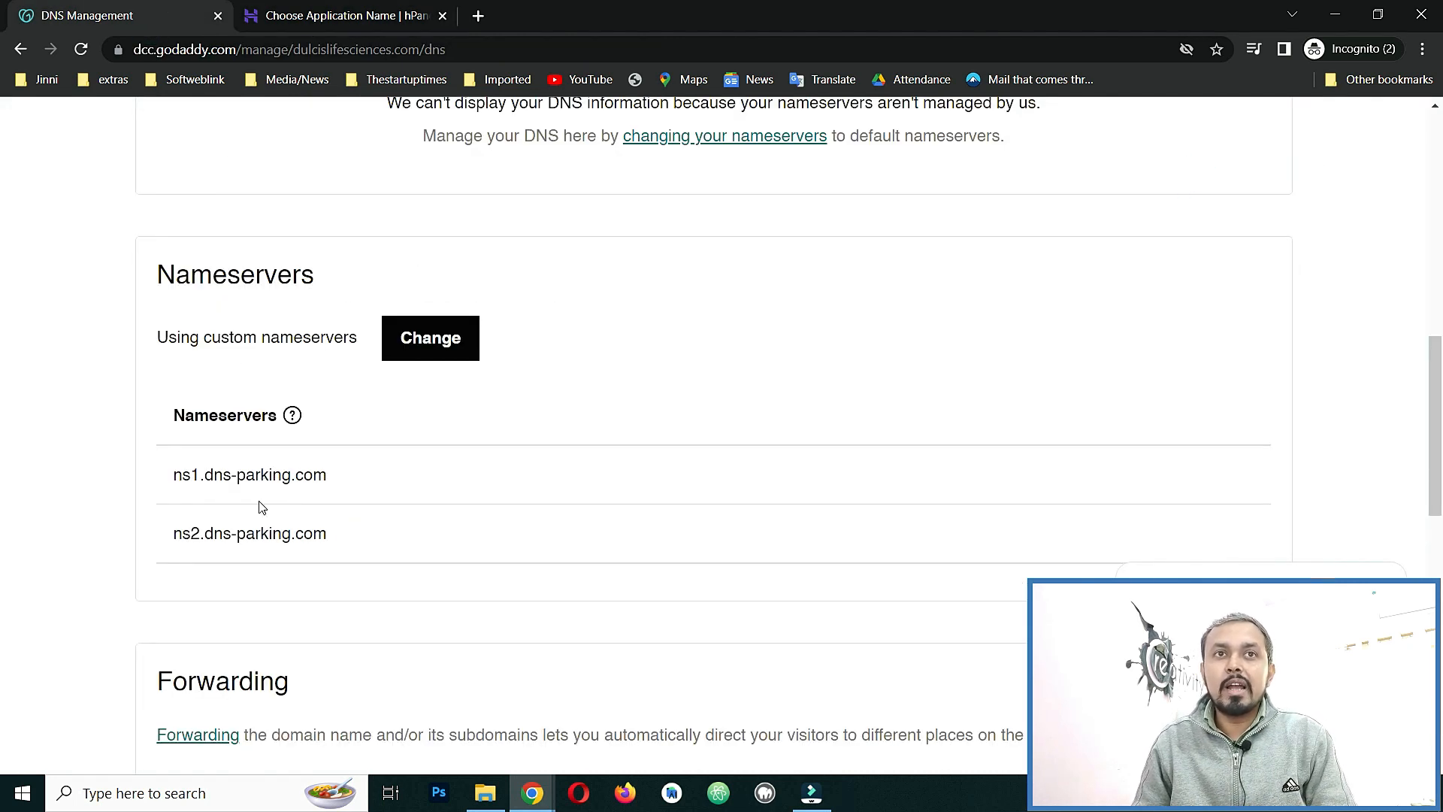
left_click(278, 13)
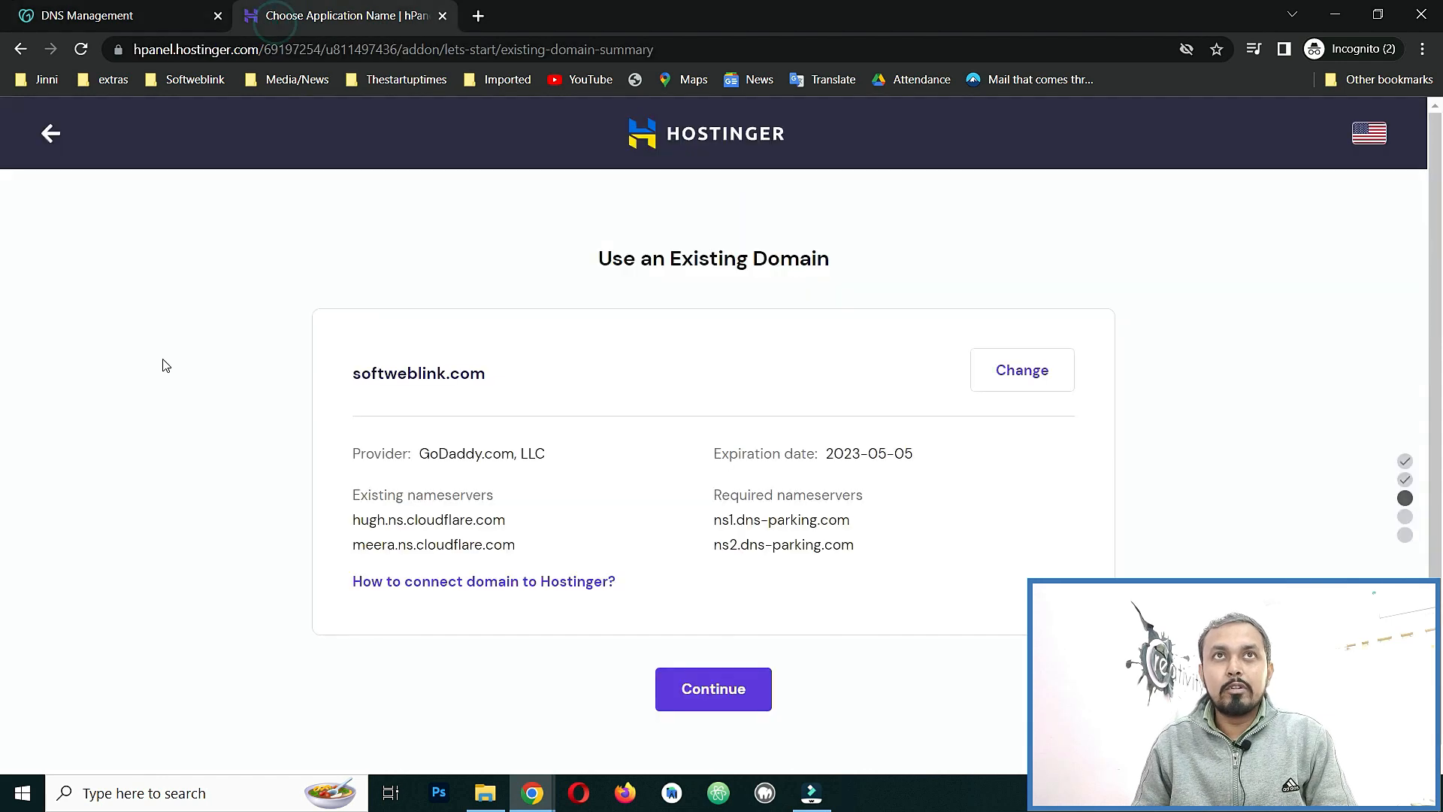
left_click(46, 143)
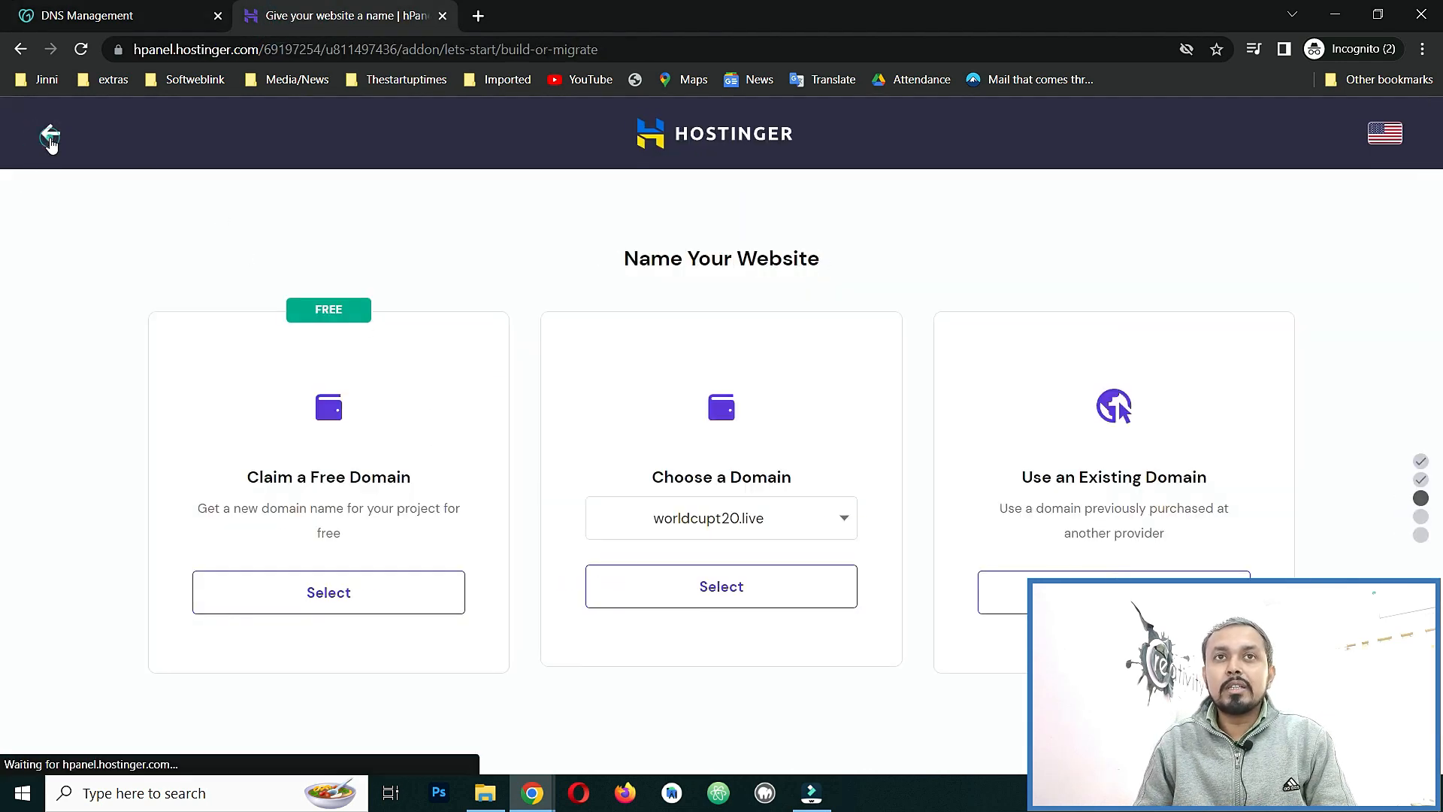
left_click(50, 134)
Exit the add-website wizard and click Manage for dulcislifesciences.com in the hosted sites list.
left_click(50, 133)
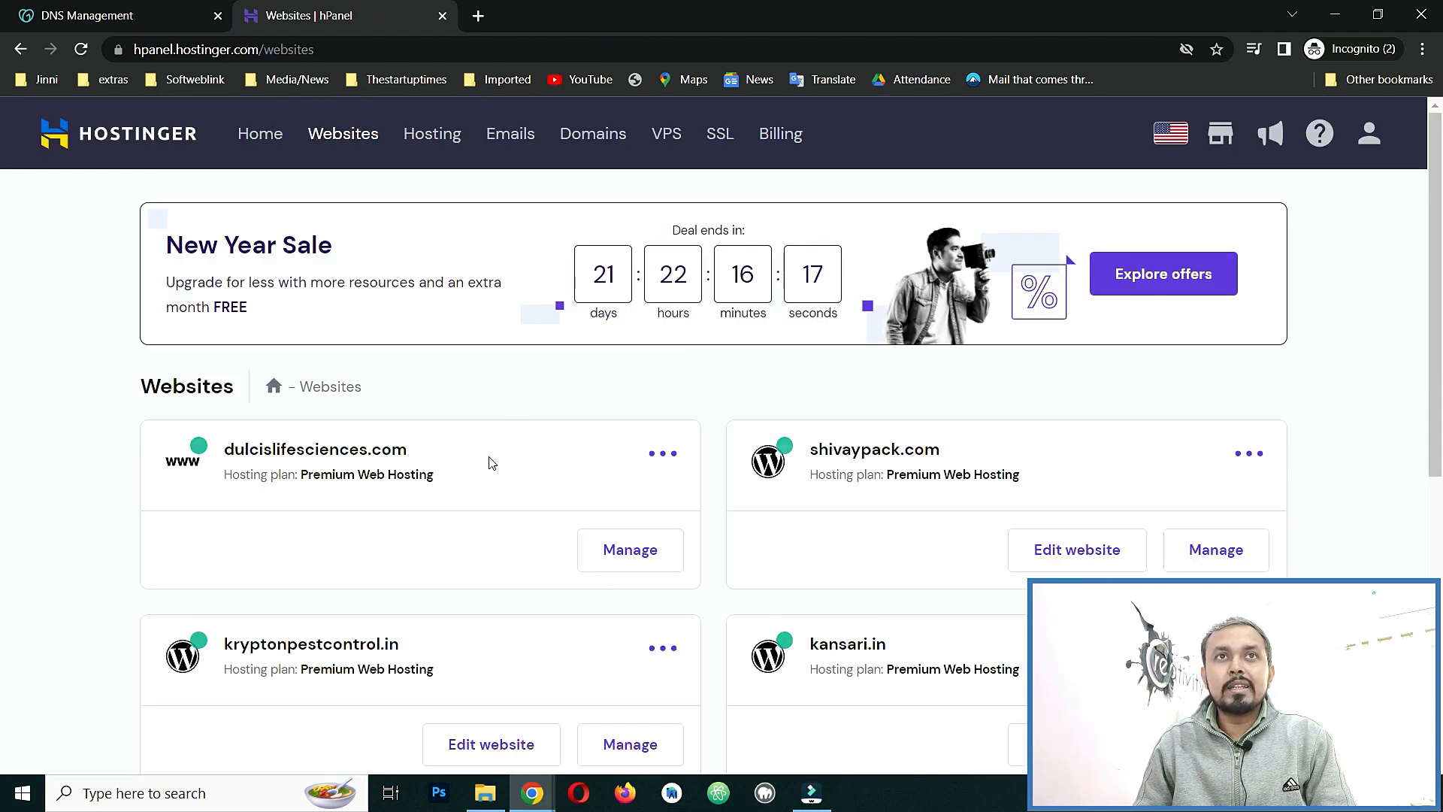
left_click(626, 554)
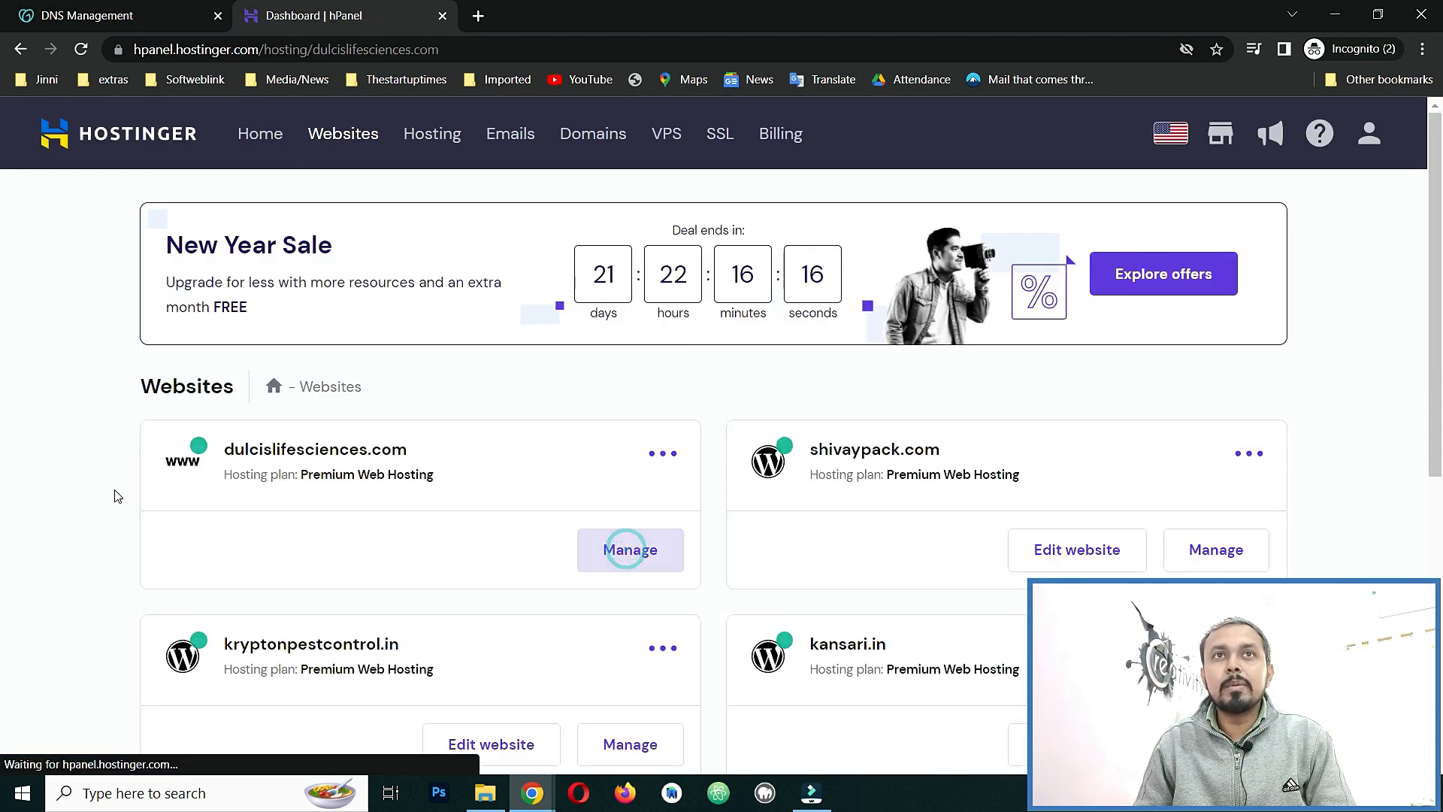
left_click(250, 233)
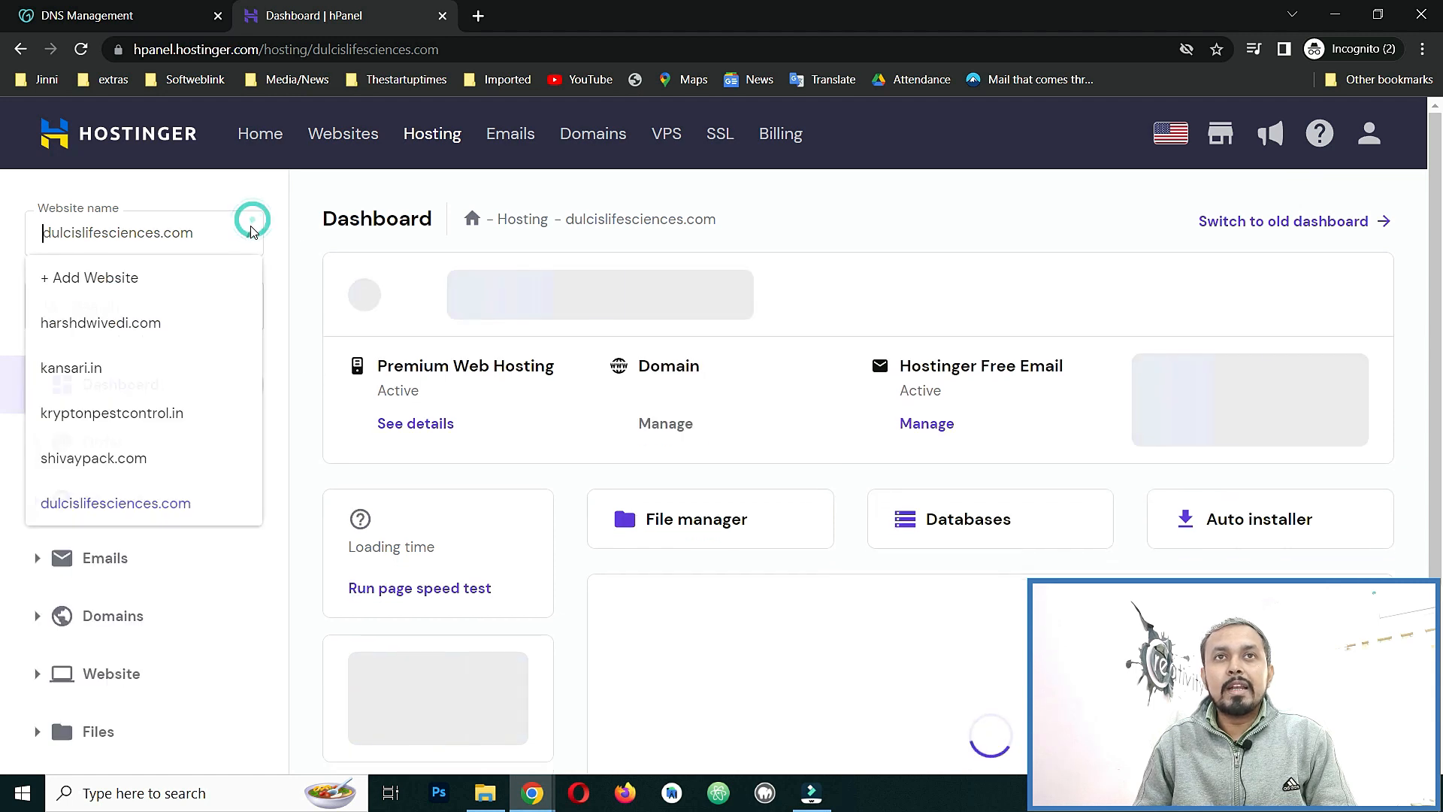
left_click(250, 233)
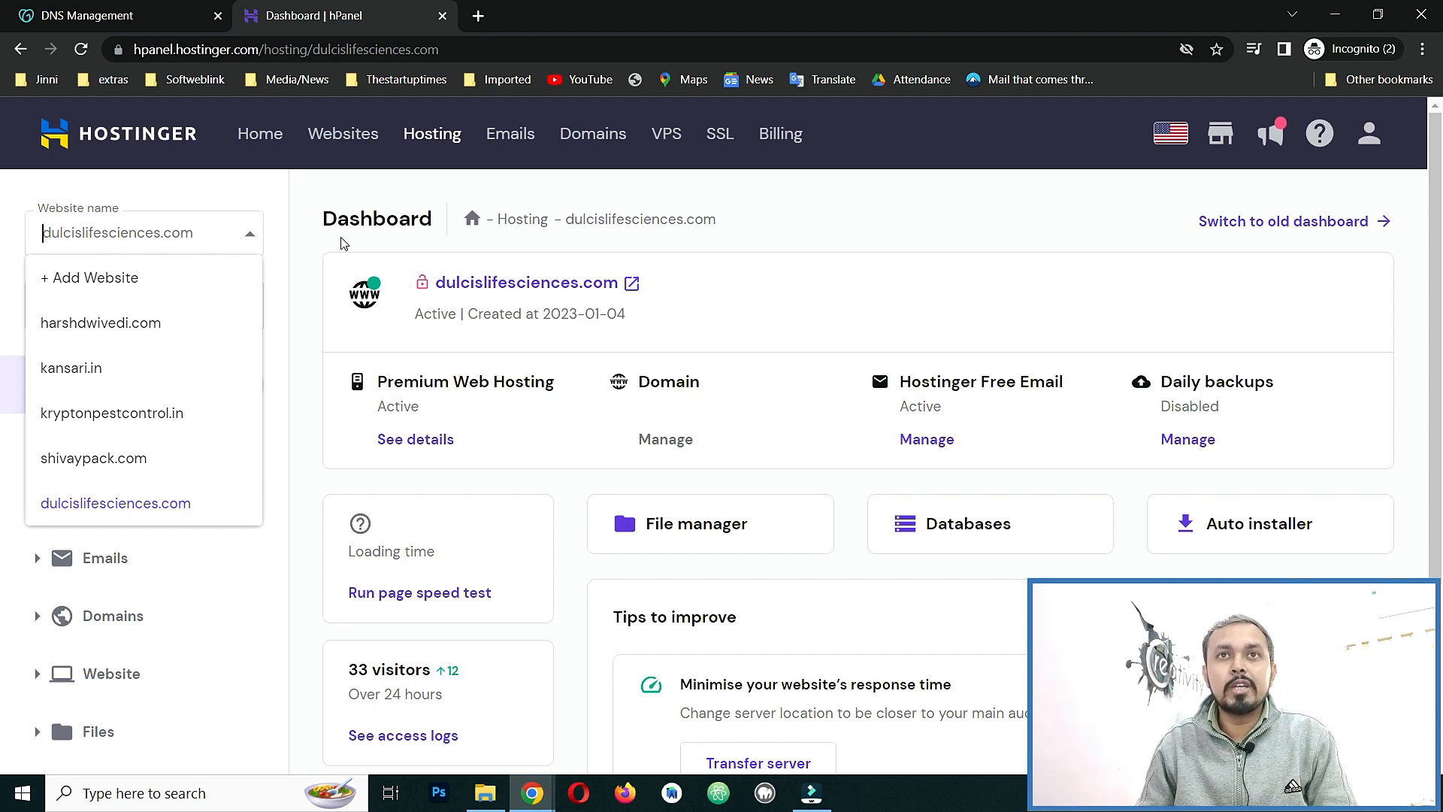
left_click(432, 136)
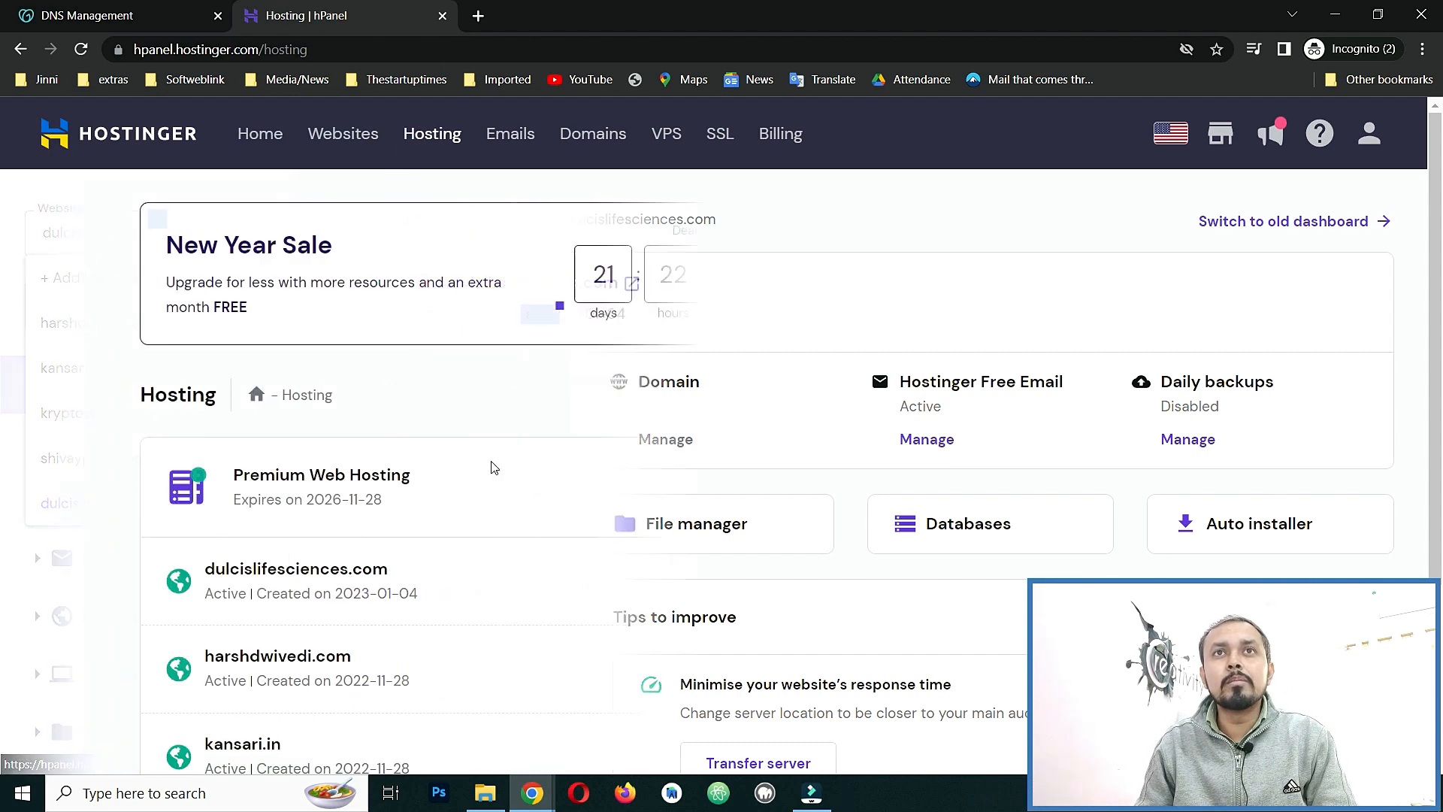
scroll(839, 502, "down", 3)
scroll(384, 339, "up", 2)
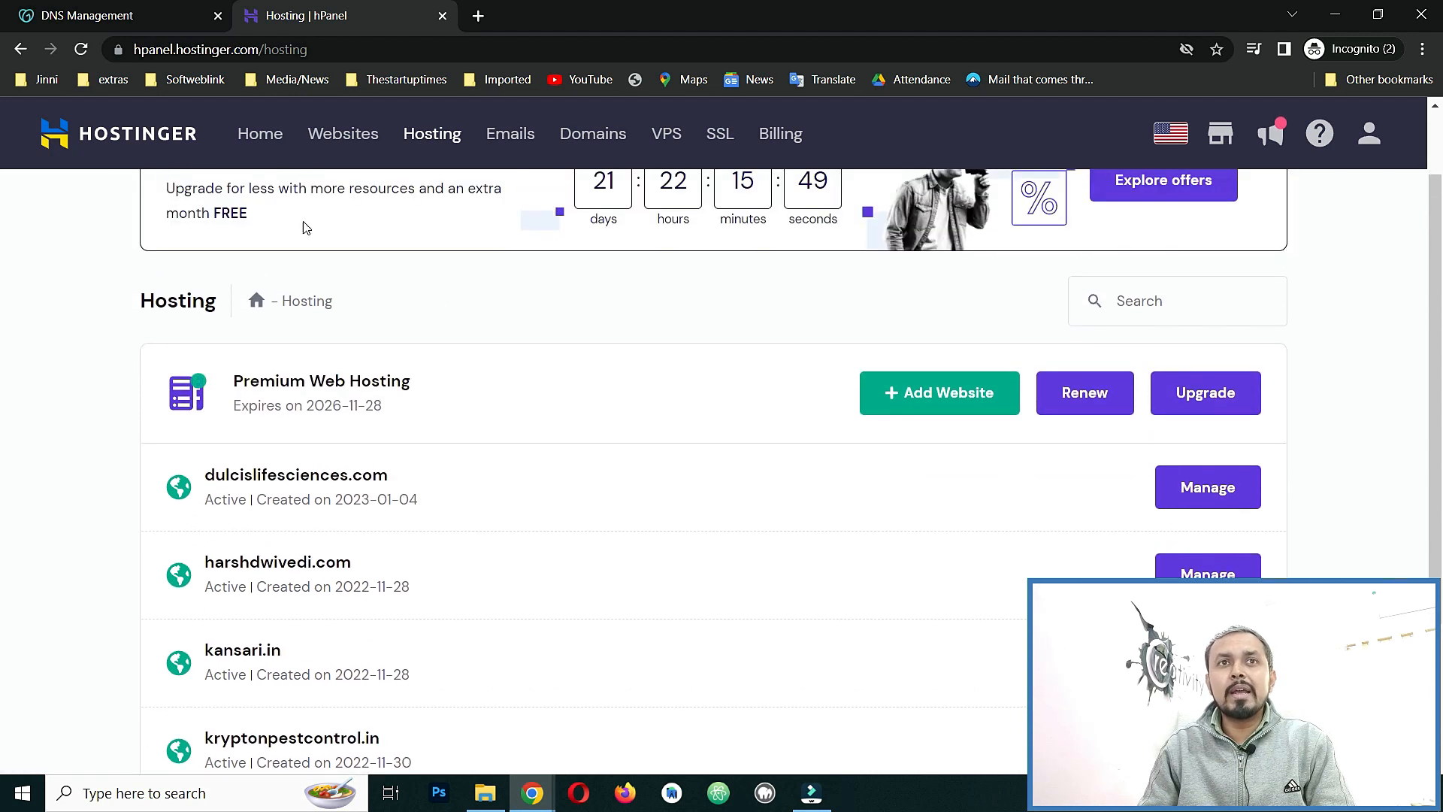
scroll(544, 409, "down", 2)
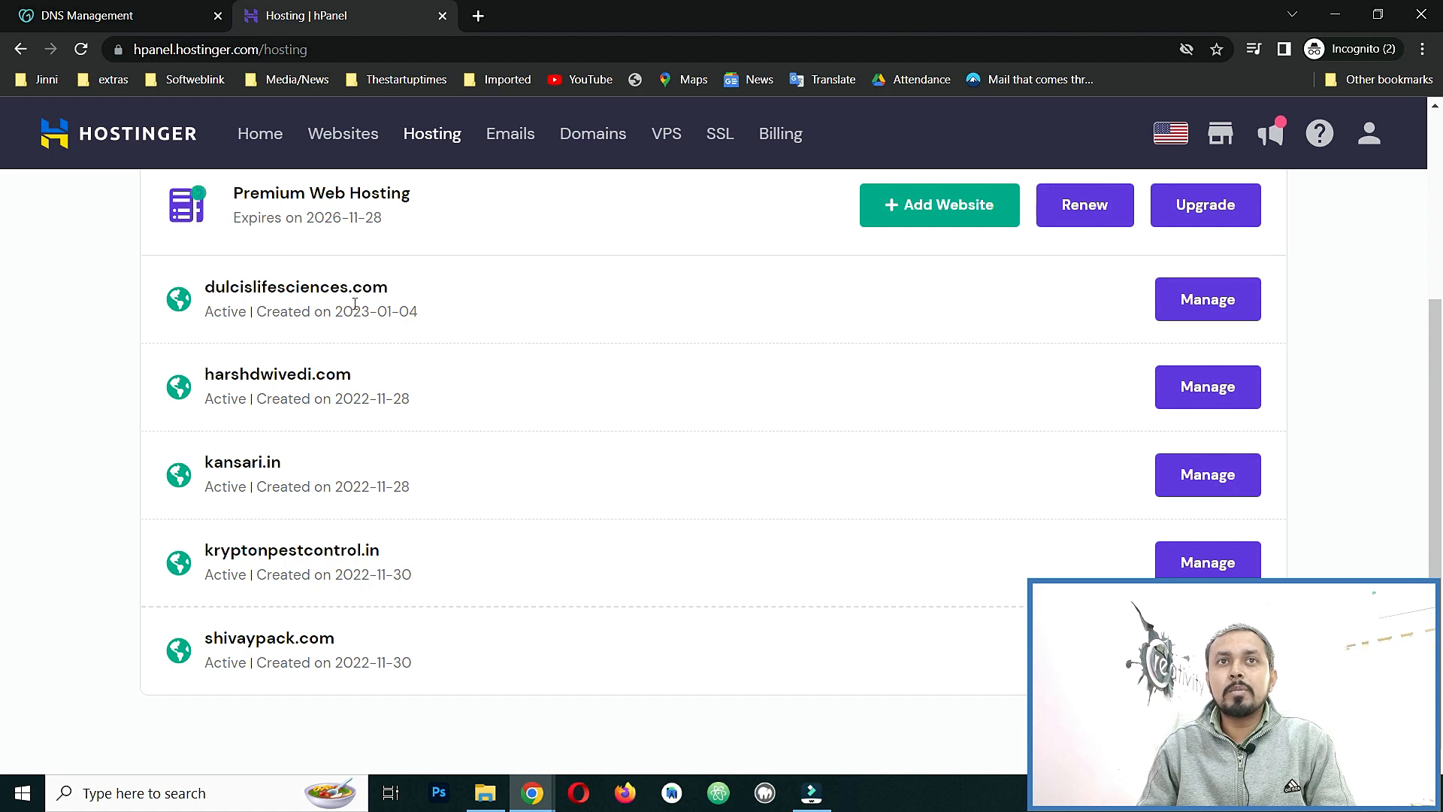
left_click(1207, 297)
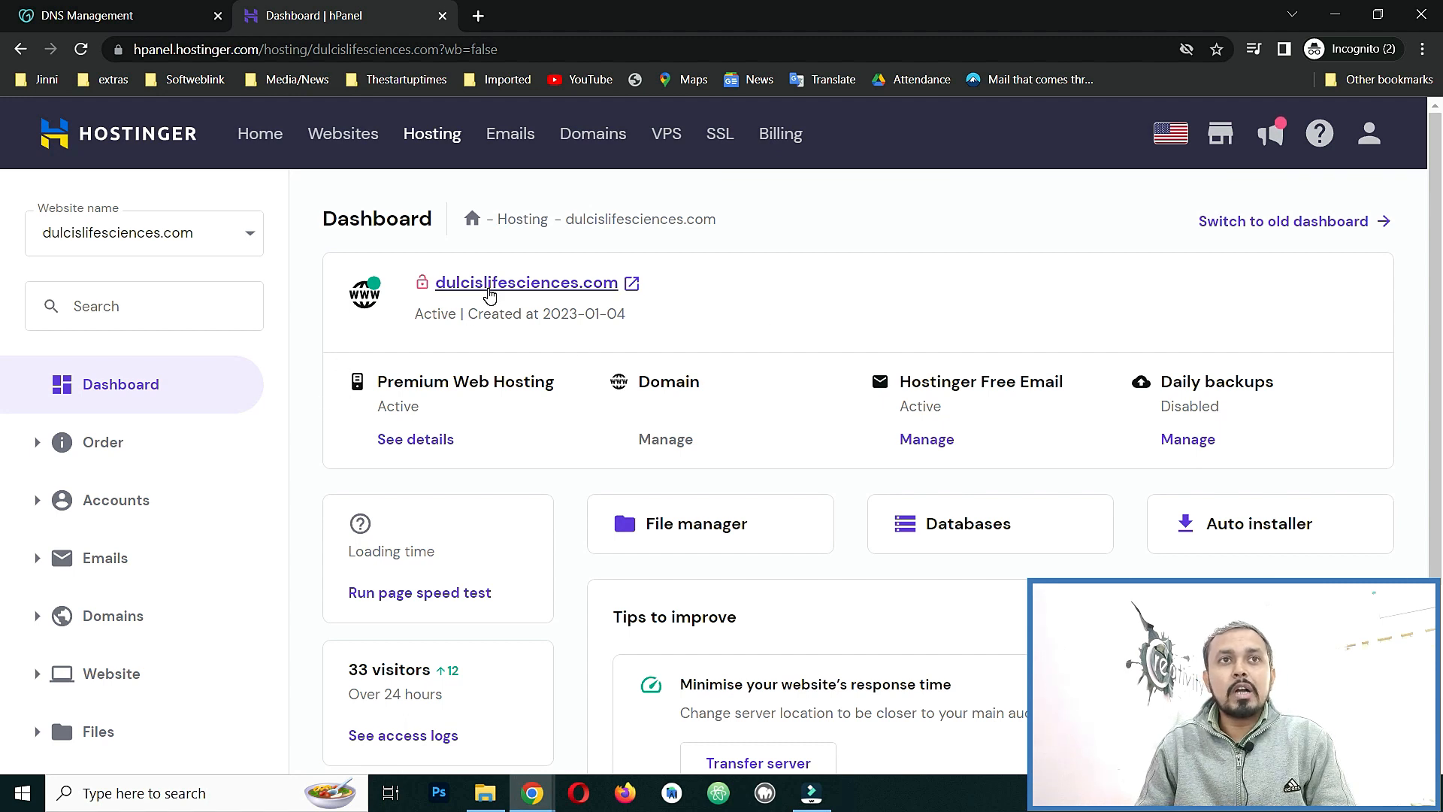
left_click(483, 285)
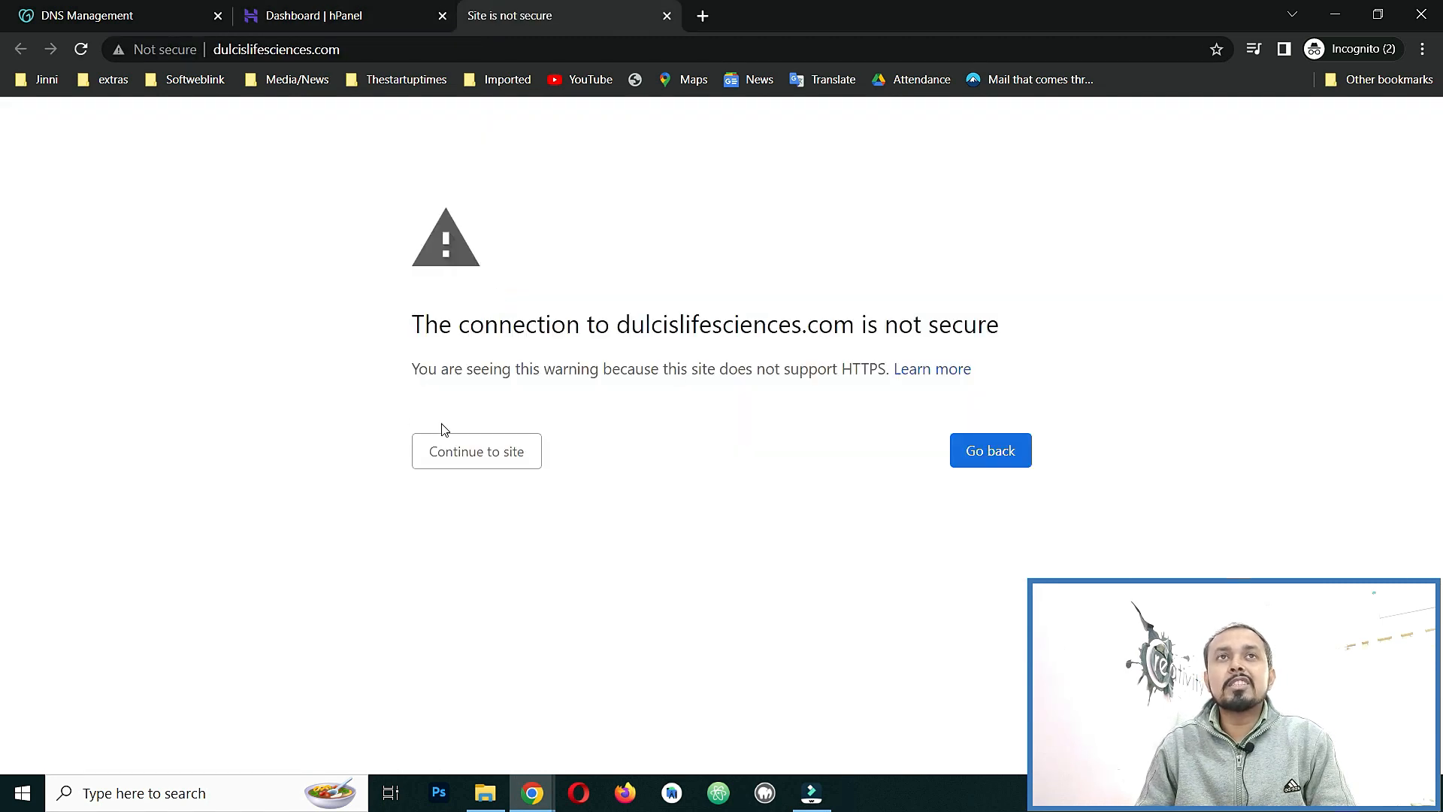
left_click(498, 460)
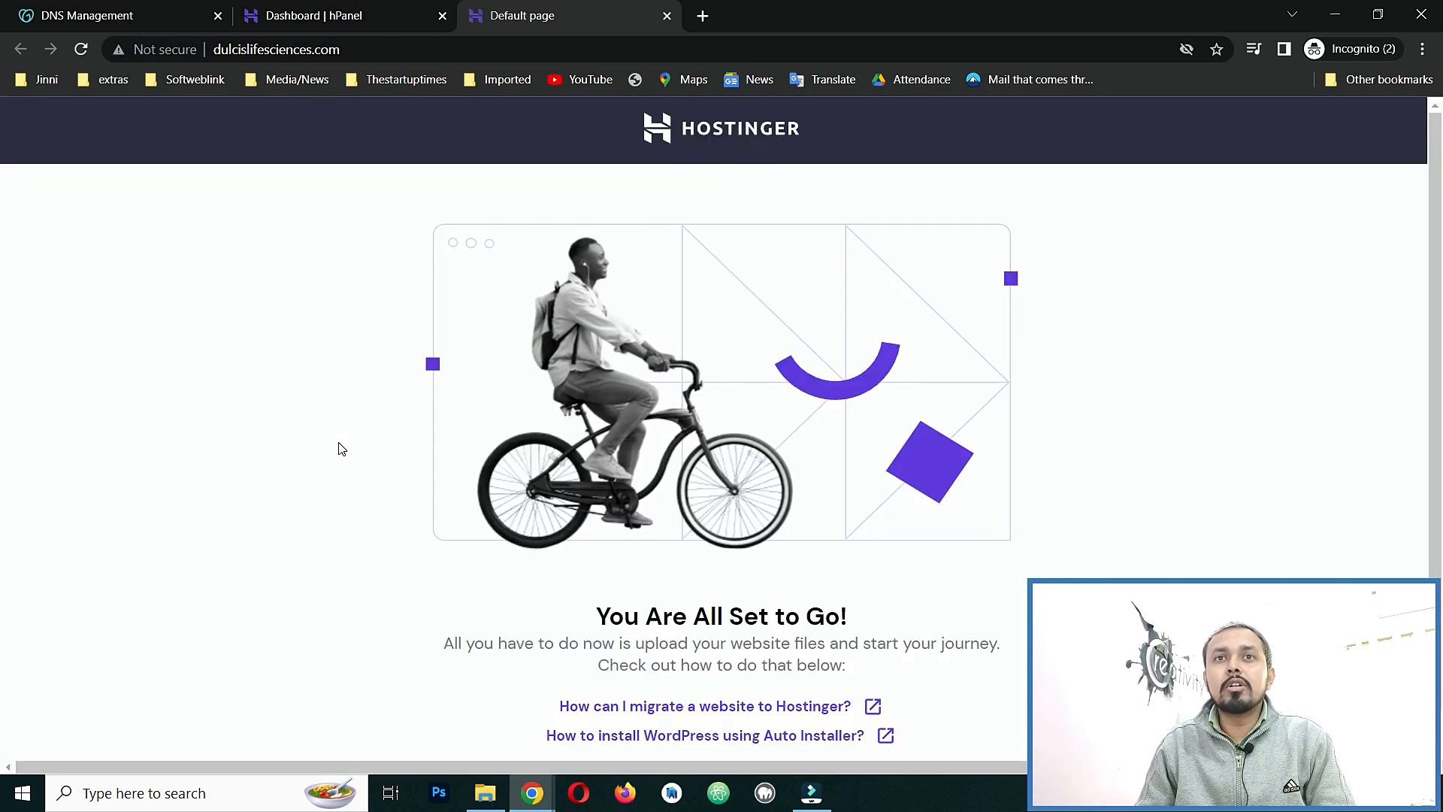
scroll(301, 459, "down", 1)
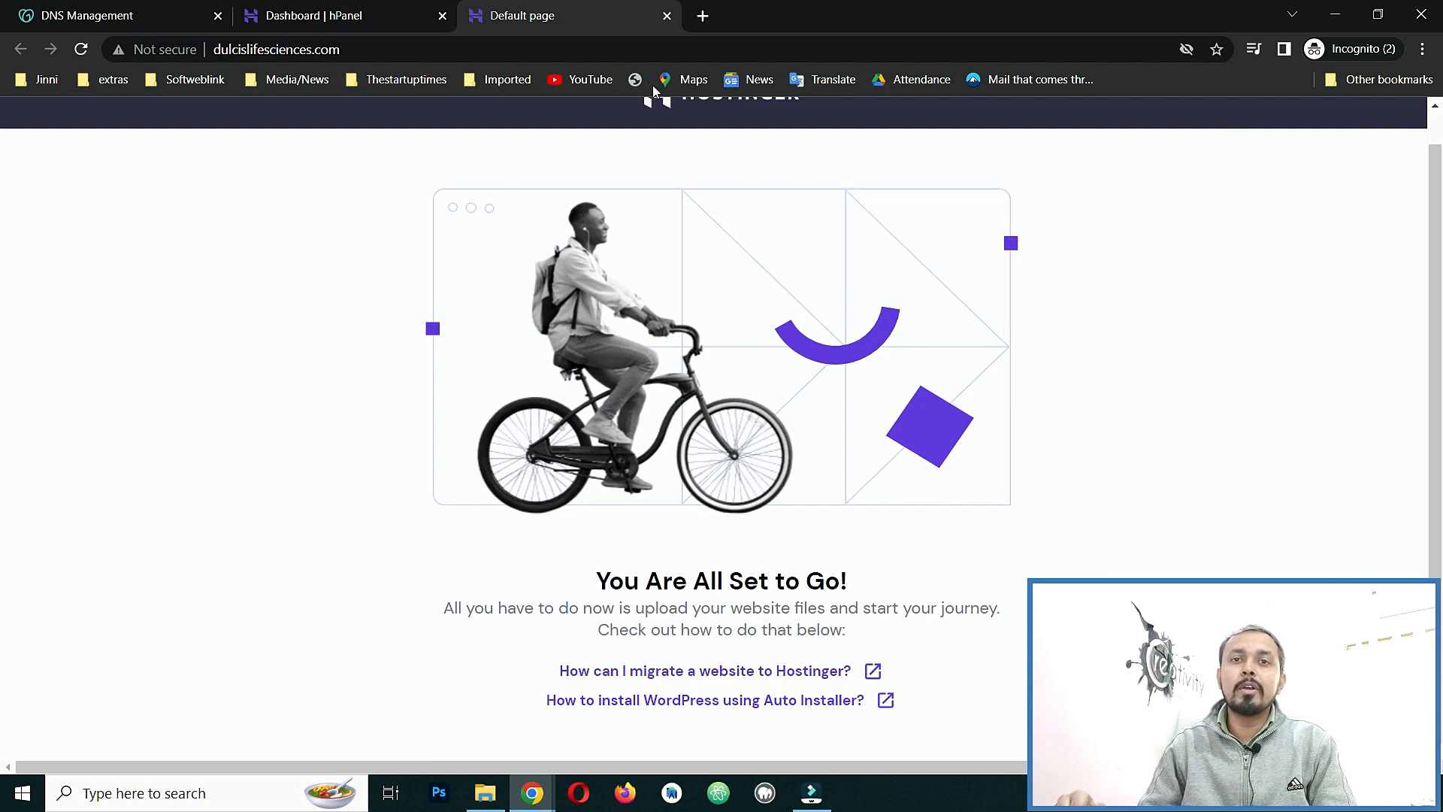
left_click(667, 16)
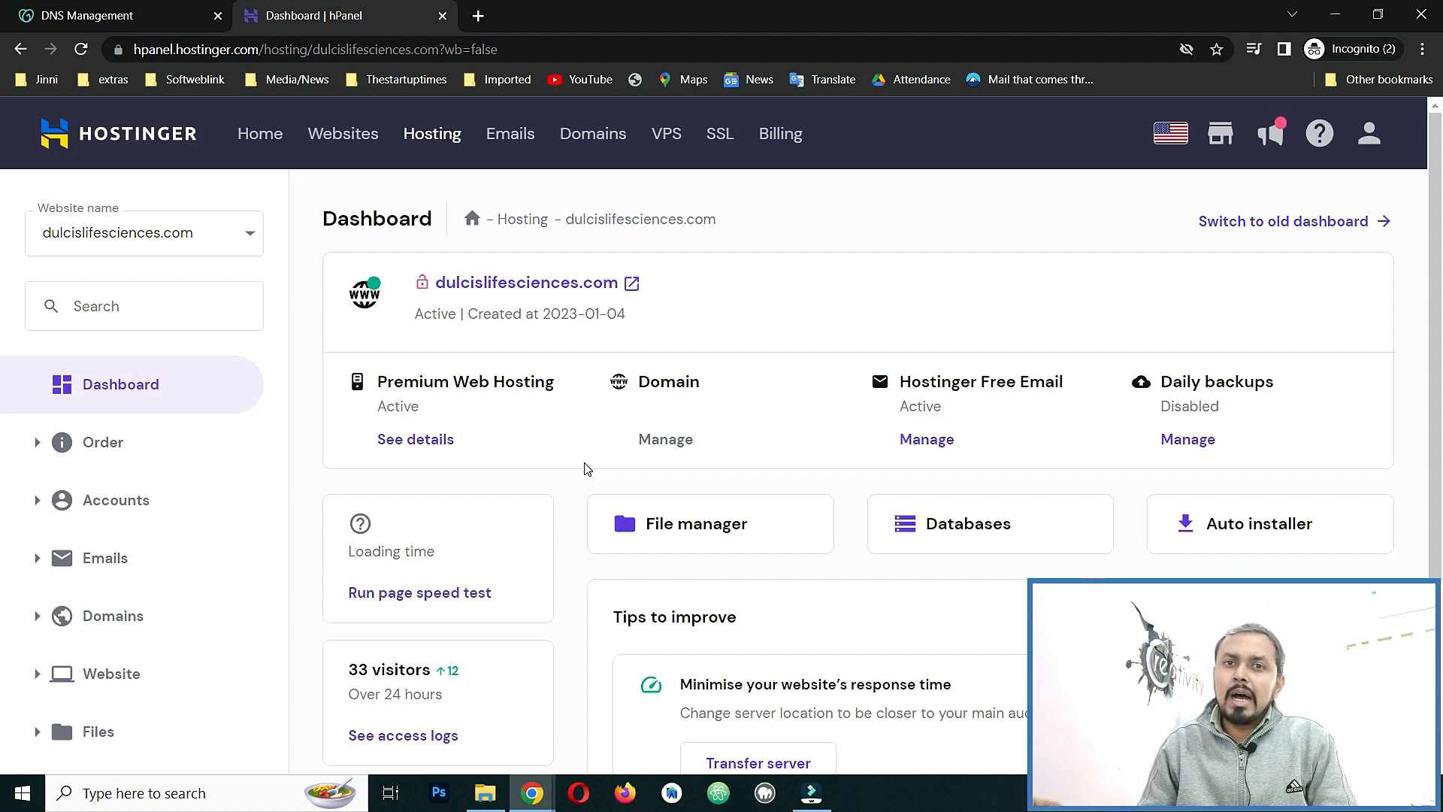
Open Advanced > SSL and install a Lifetime SSL certificate for dulcislifesciences.com.
scroll(583, 481, "down", 3)
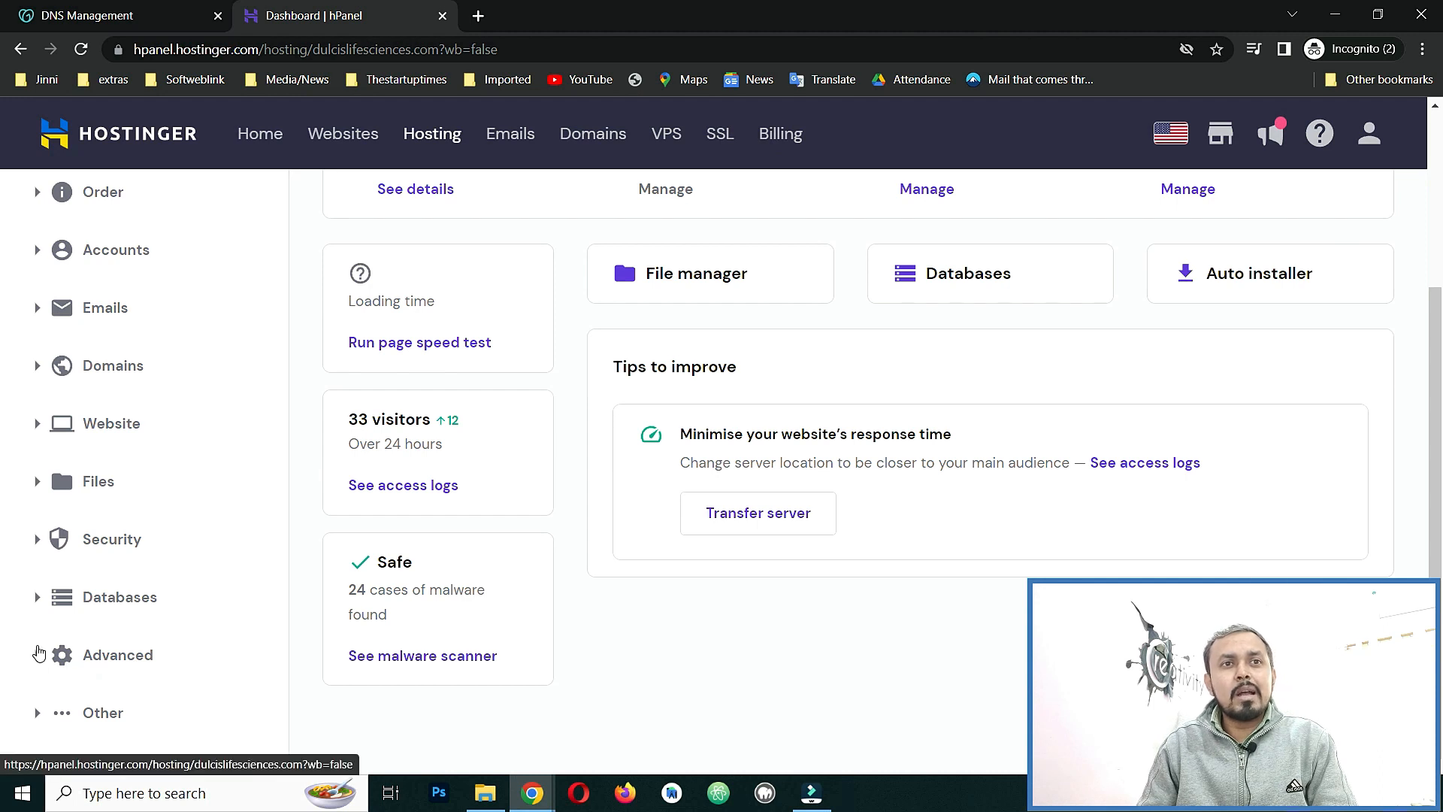
left_click(35, 543)
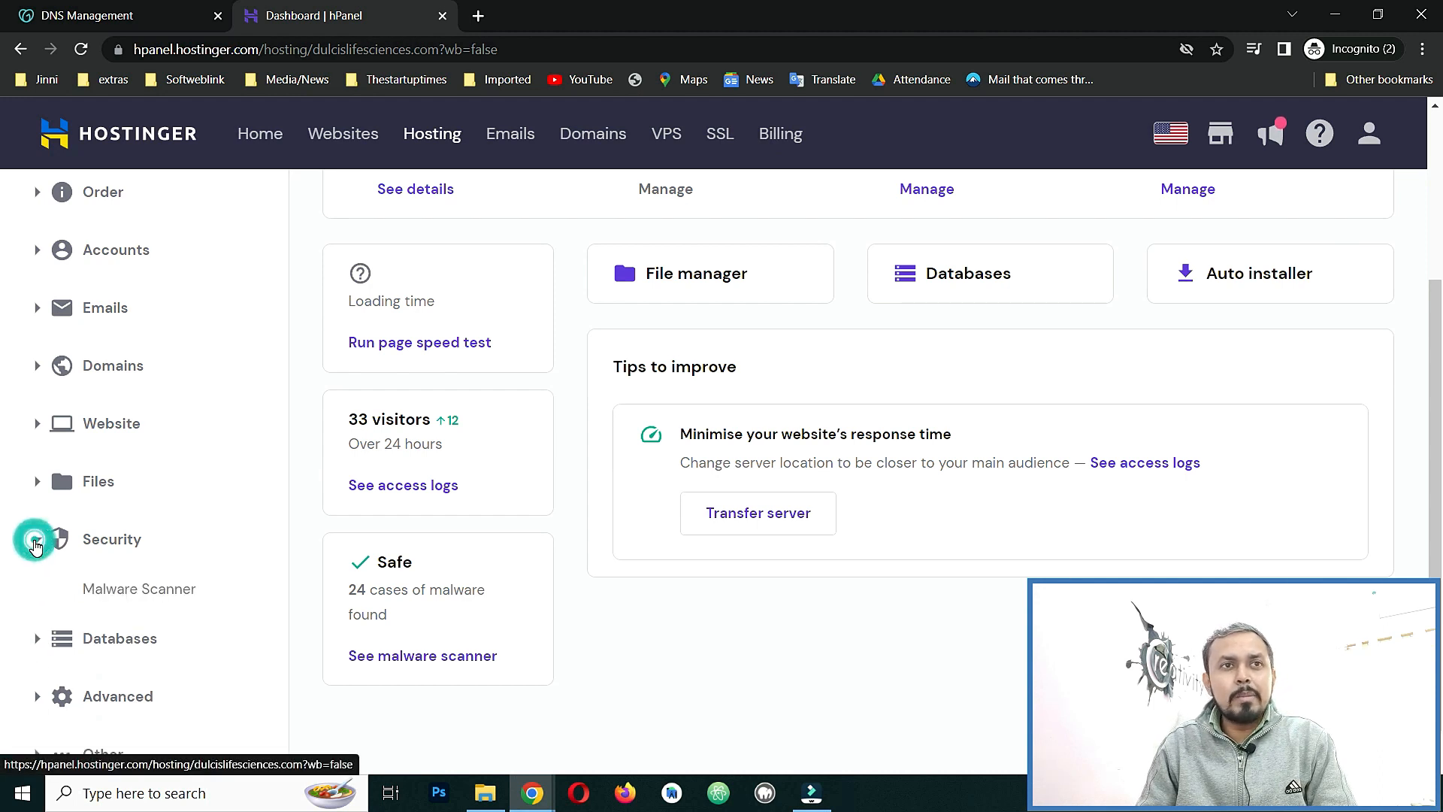
scroll(34, 572, "down", 1)
left_click(36, 653)
scroll(113, 646, "down", 4)
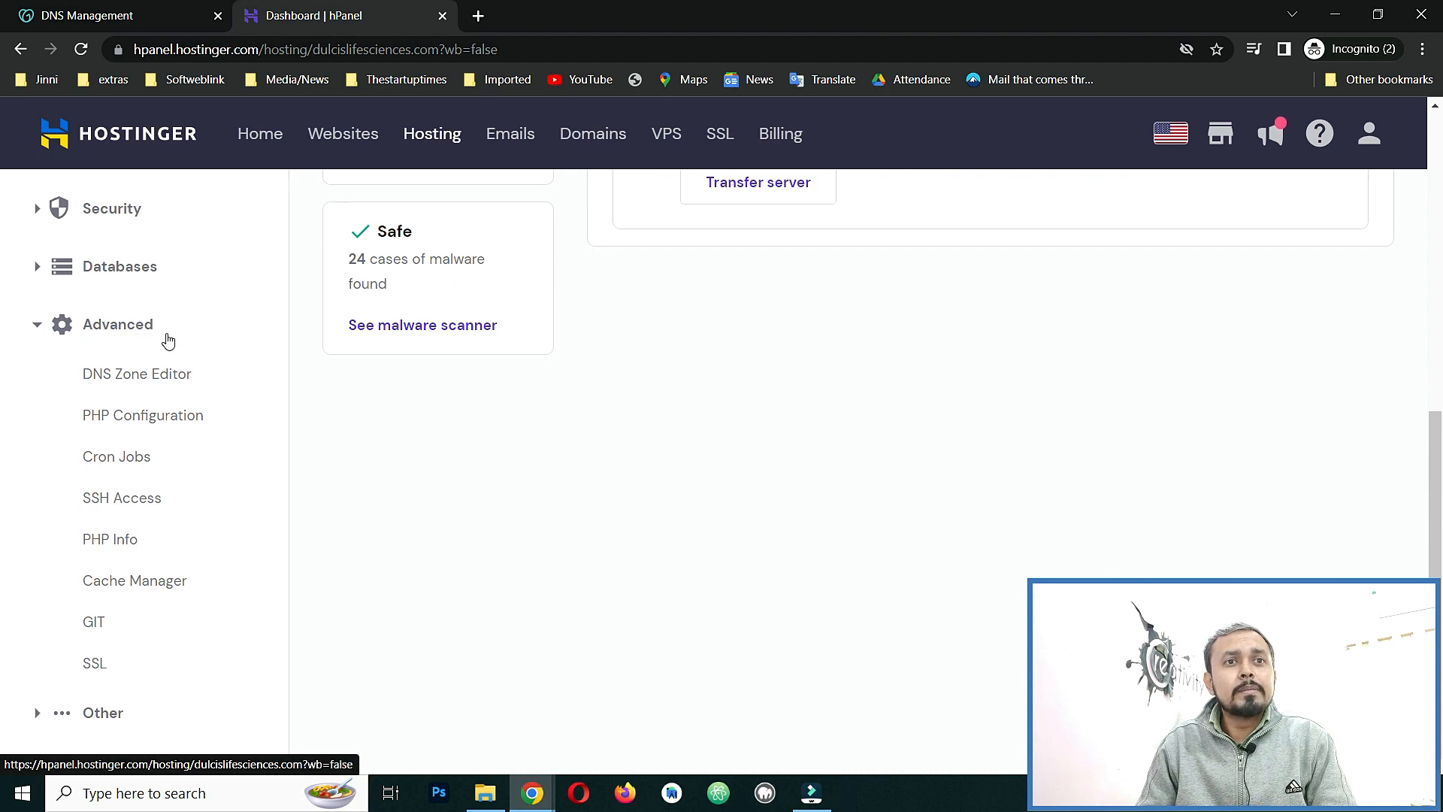
left_click(95, 665)
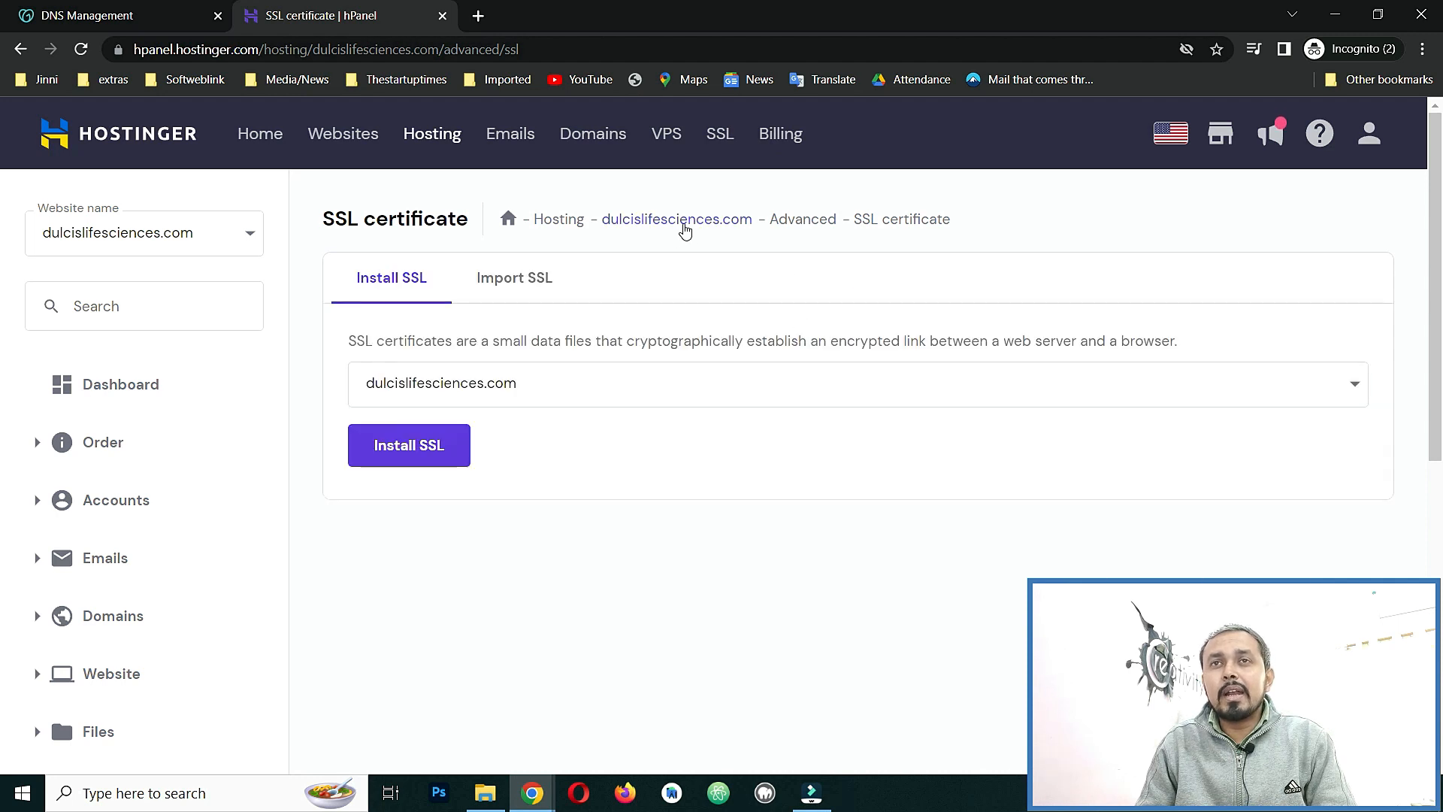
left_click(552, 394)
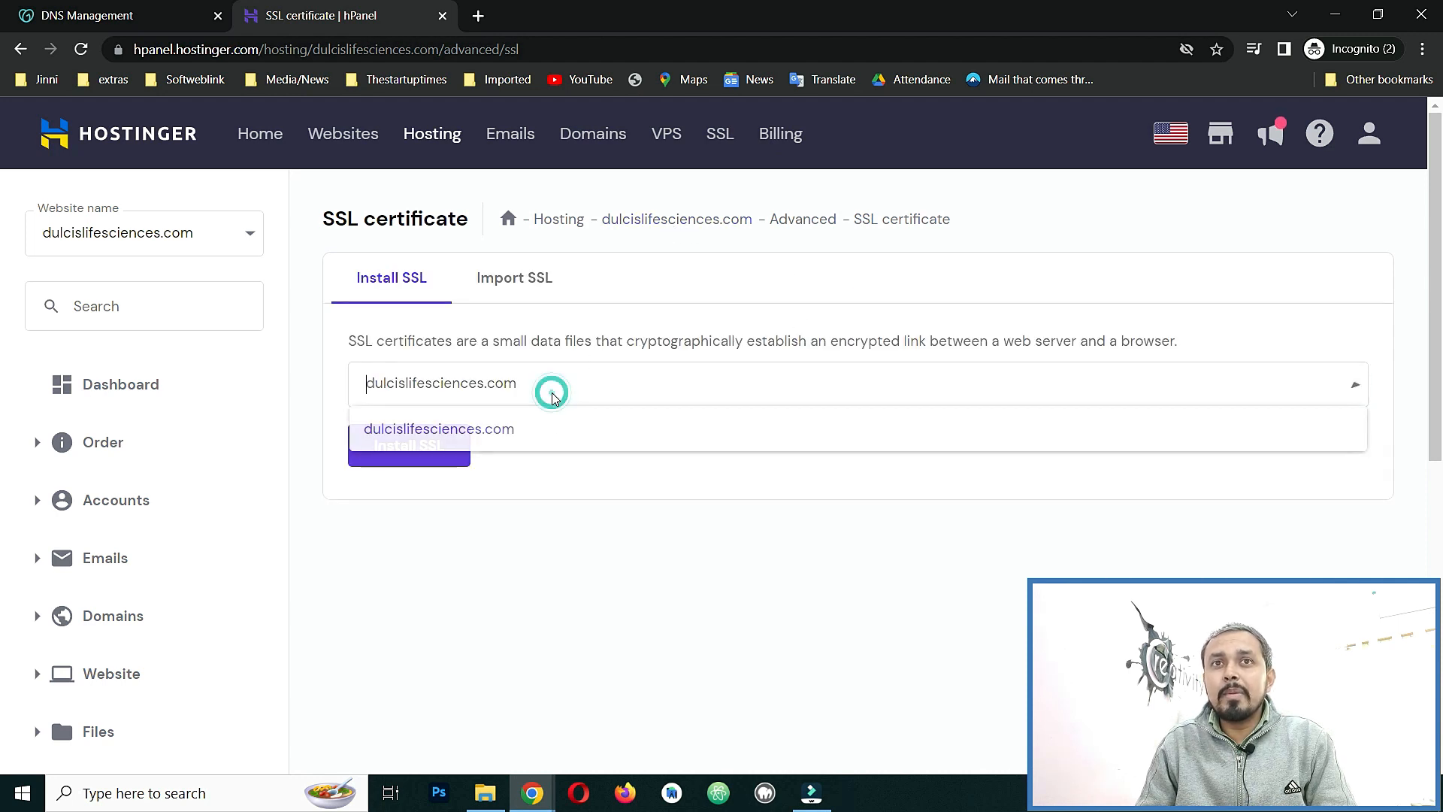
left_click(551, 400)
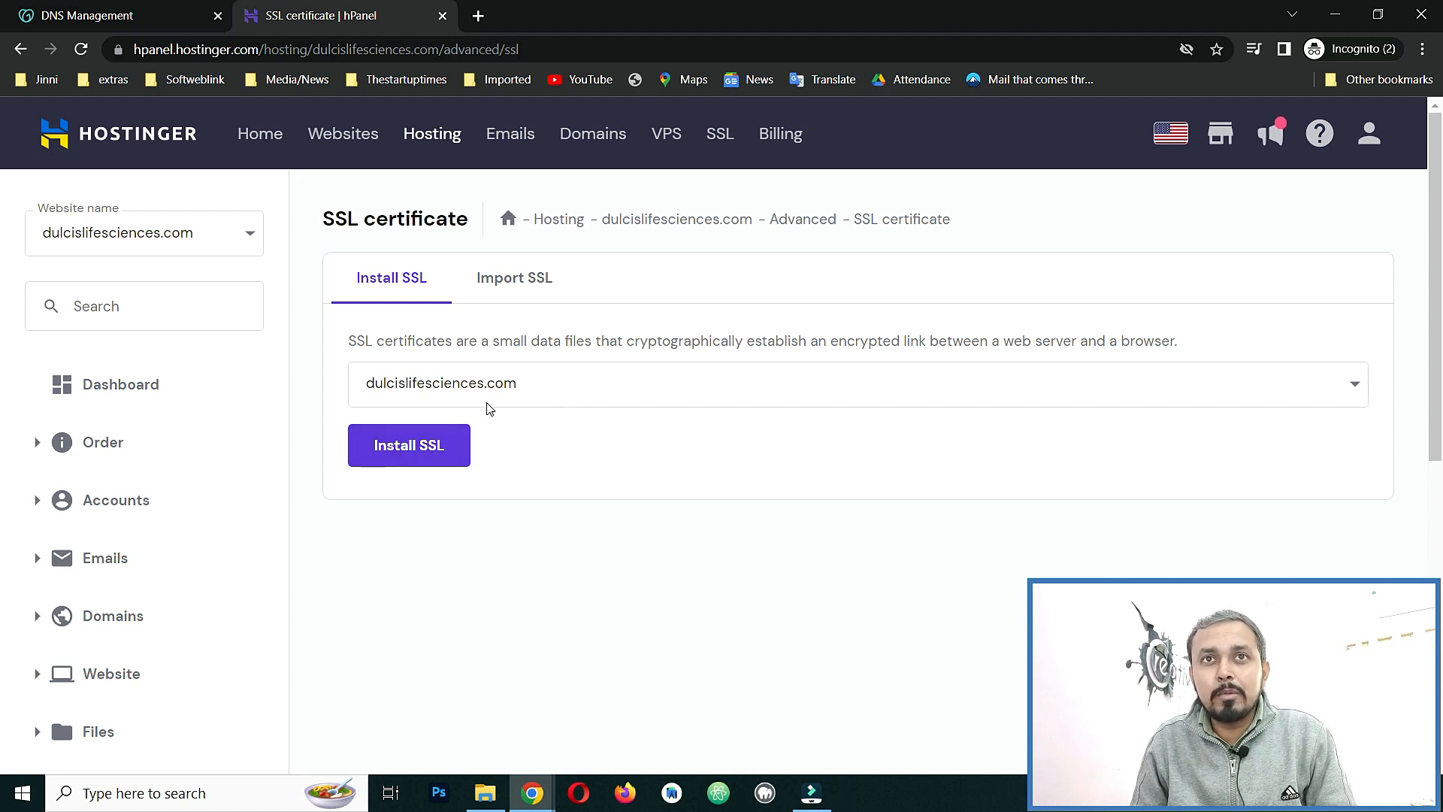
left_click(414, 451)
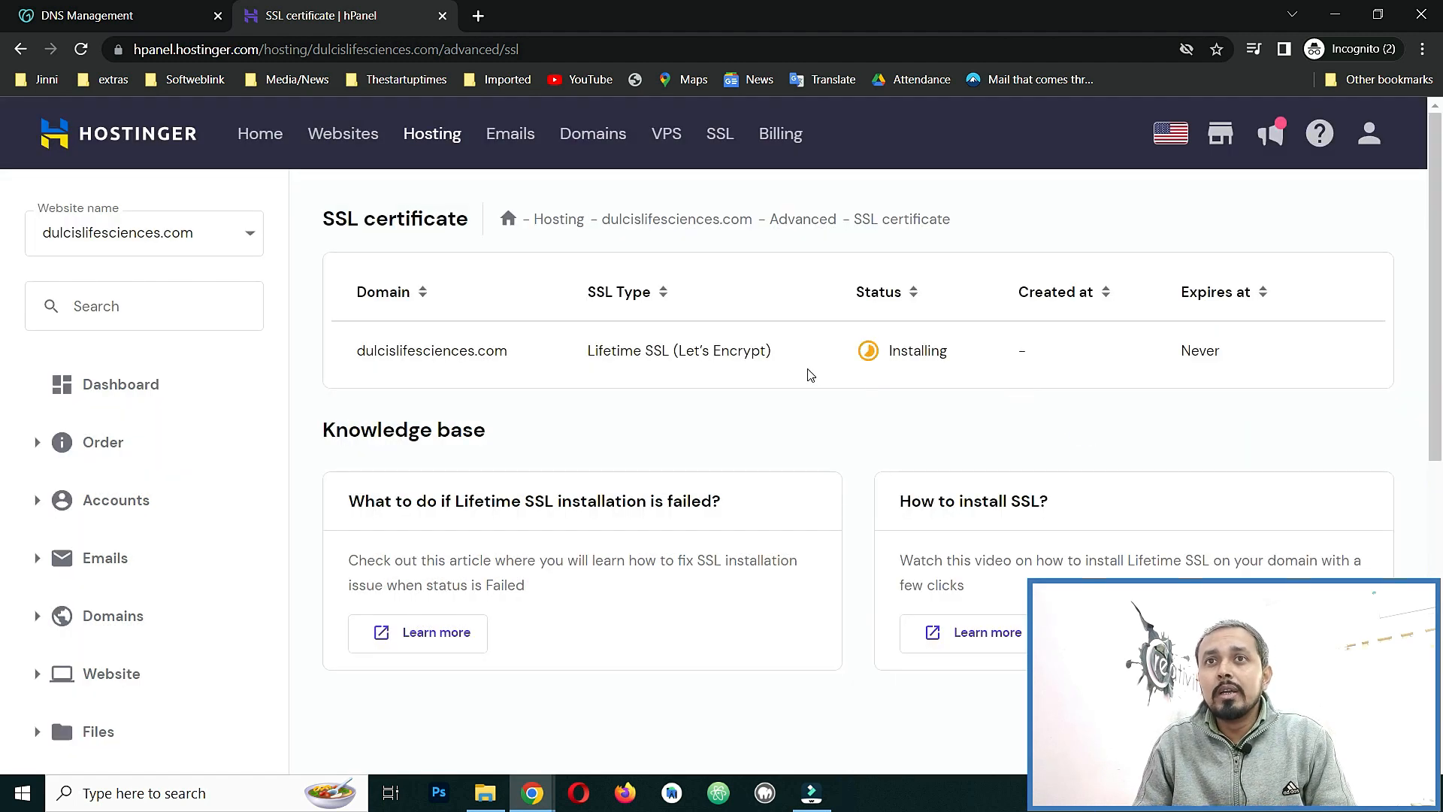
Reload until the Lifetime SSL (Let's Encrypt) shows Active and never expires, then return to Dashboard.
mouse_move(918, 368)
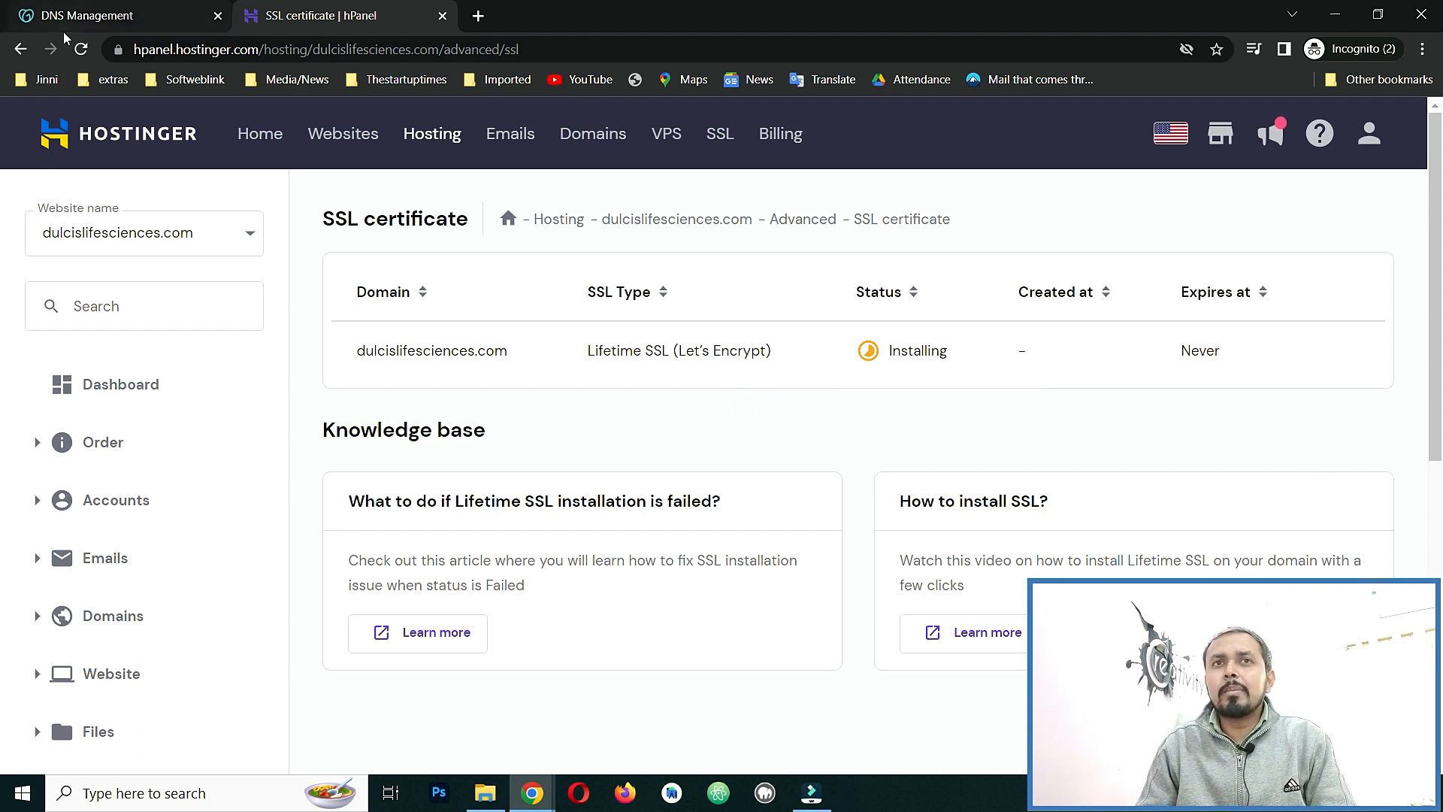
left_click(81, 48)
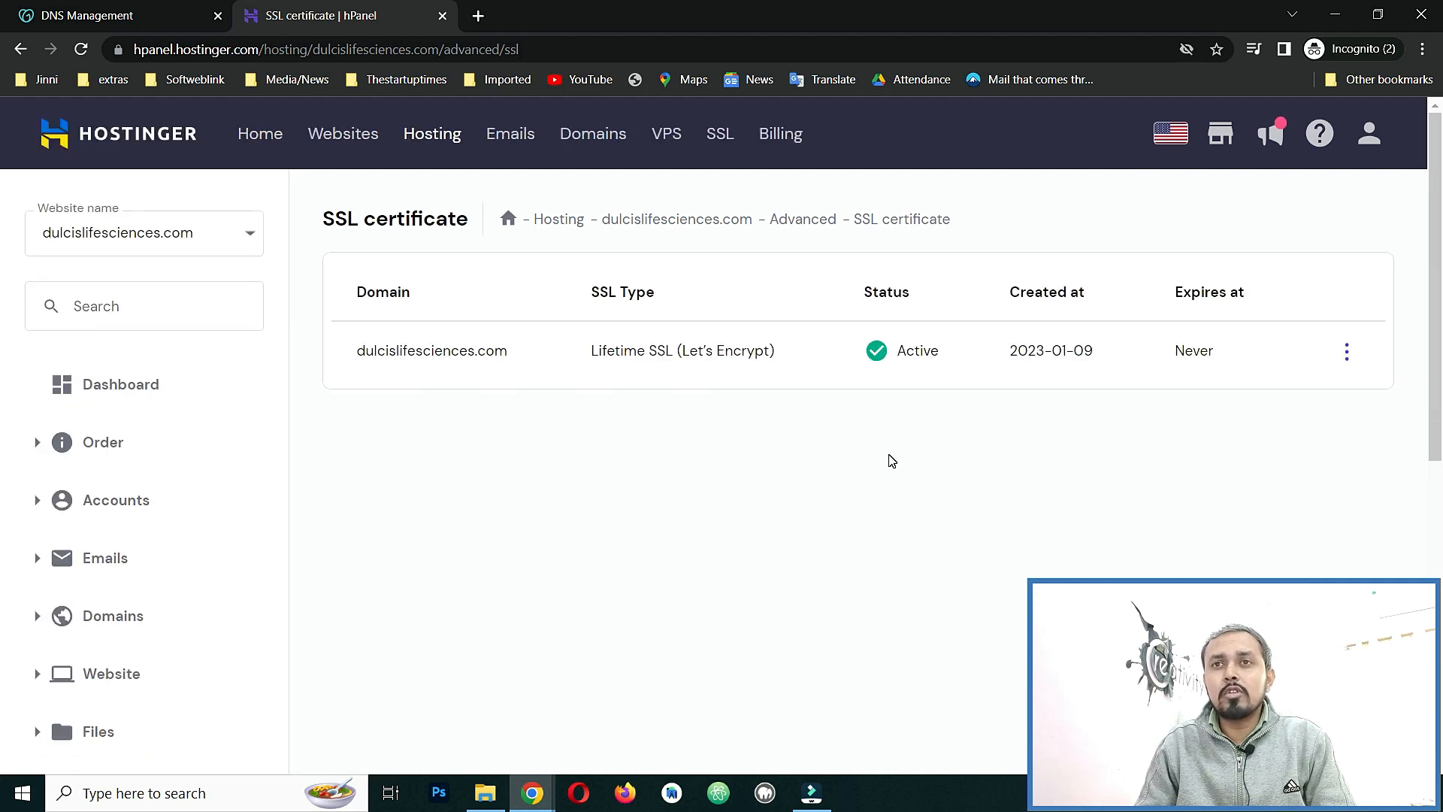
left_click_drag(590, 350, 782, 351)
left_click(799, 360)
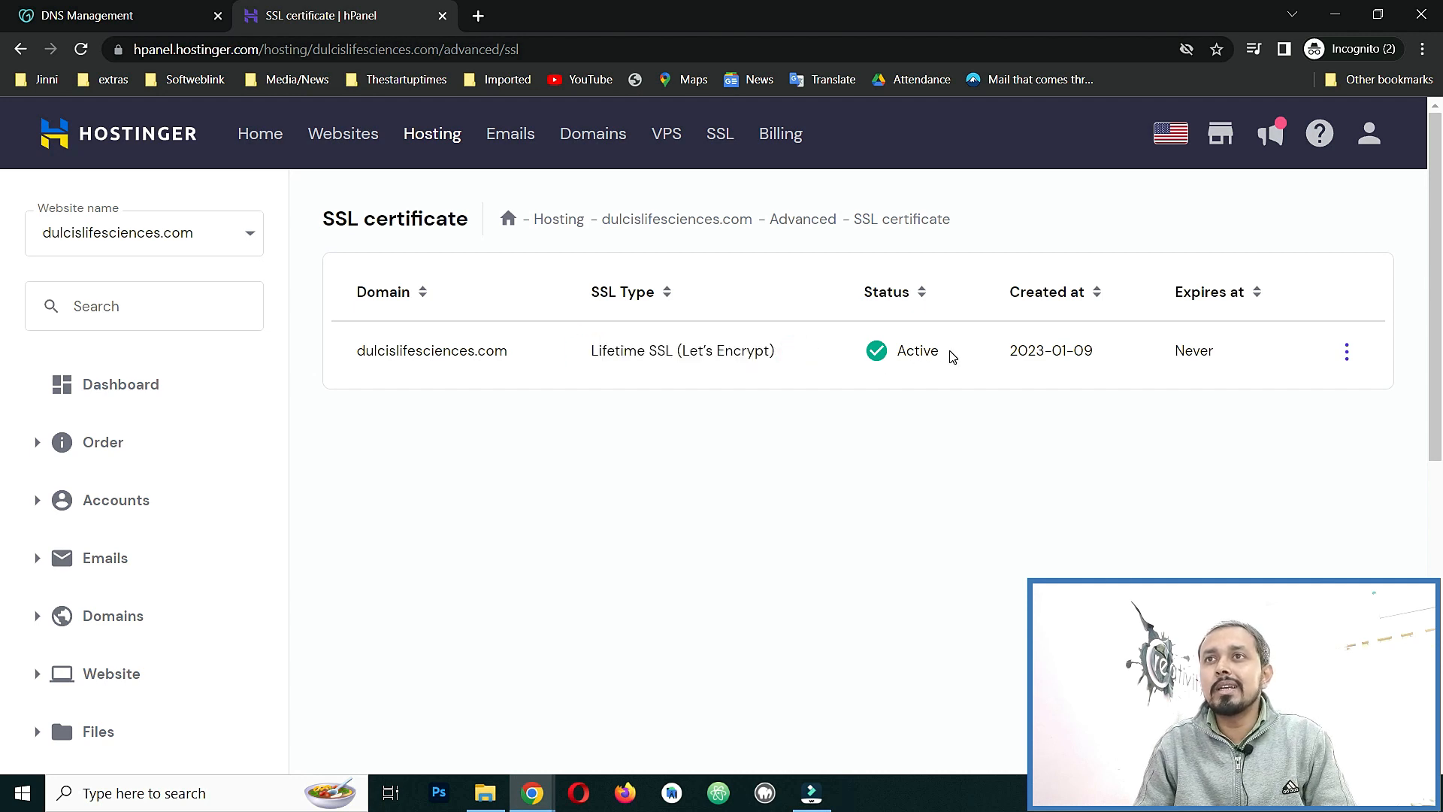
left_click_drag(943, 360, 893, 359)
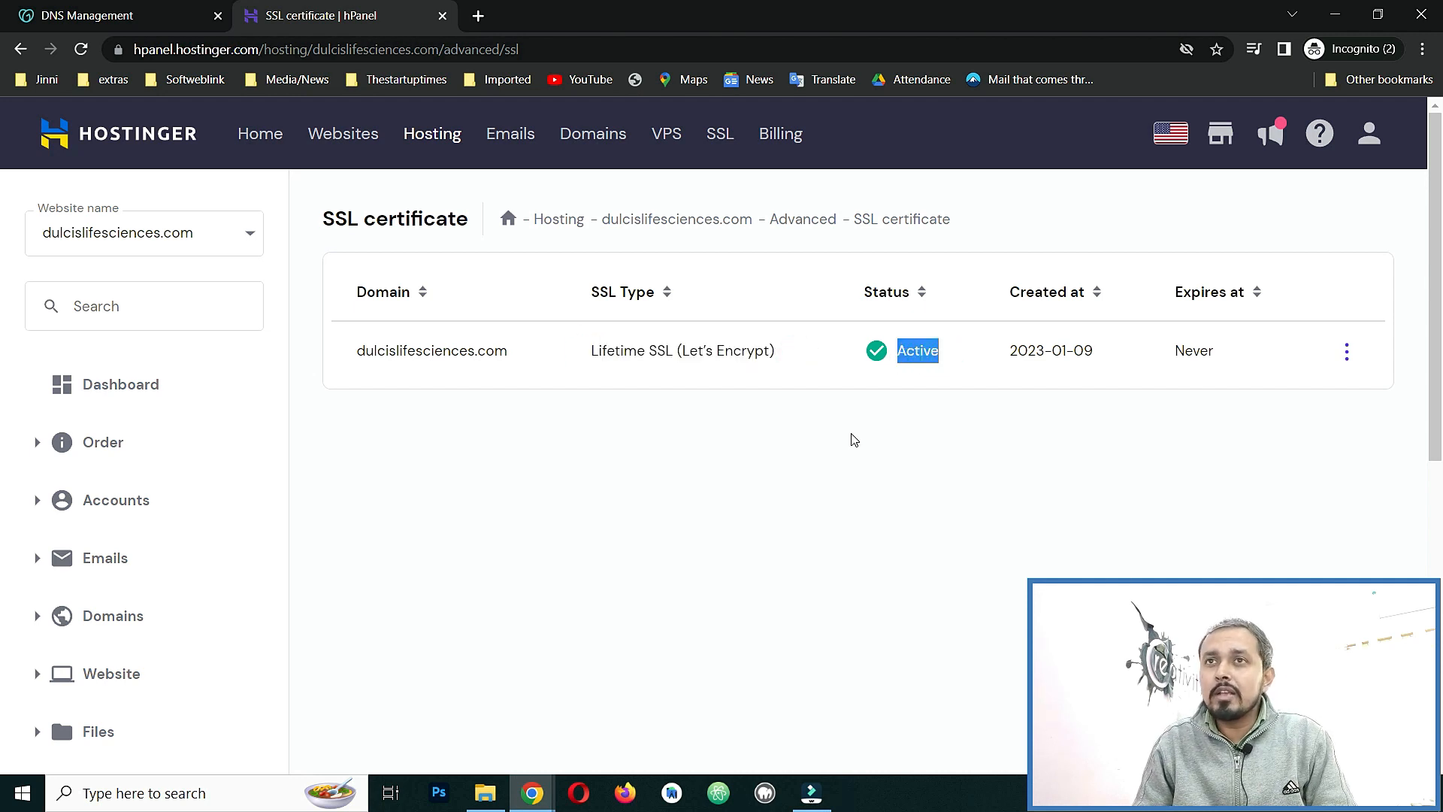
left_click(839, 467)
left_click_drag(1244, 356, 1163, 380)
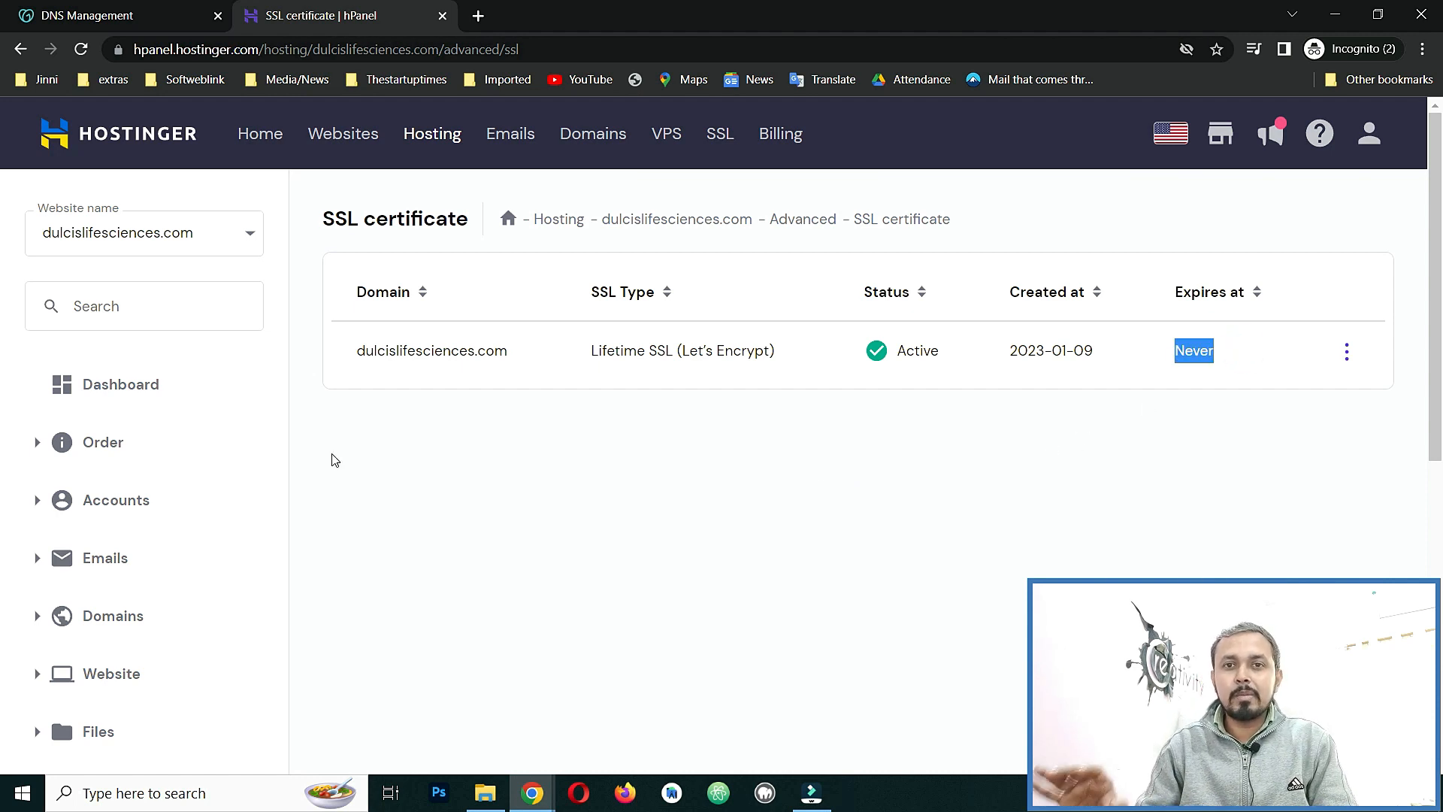
left_click(142, 386)
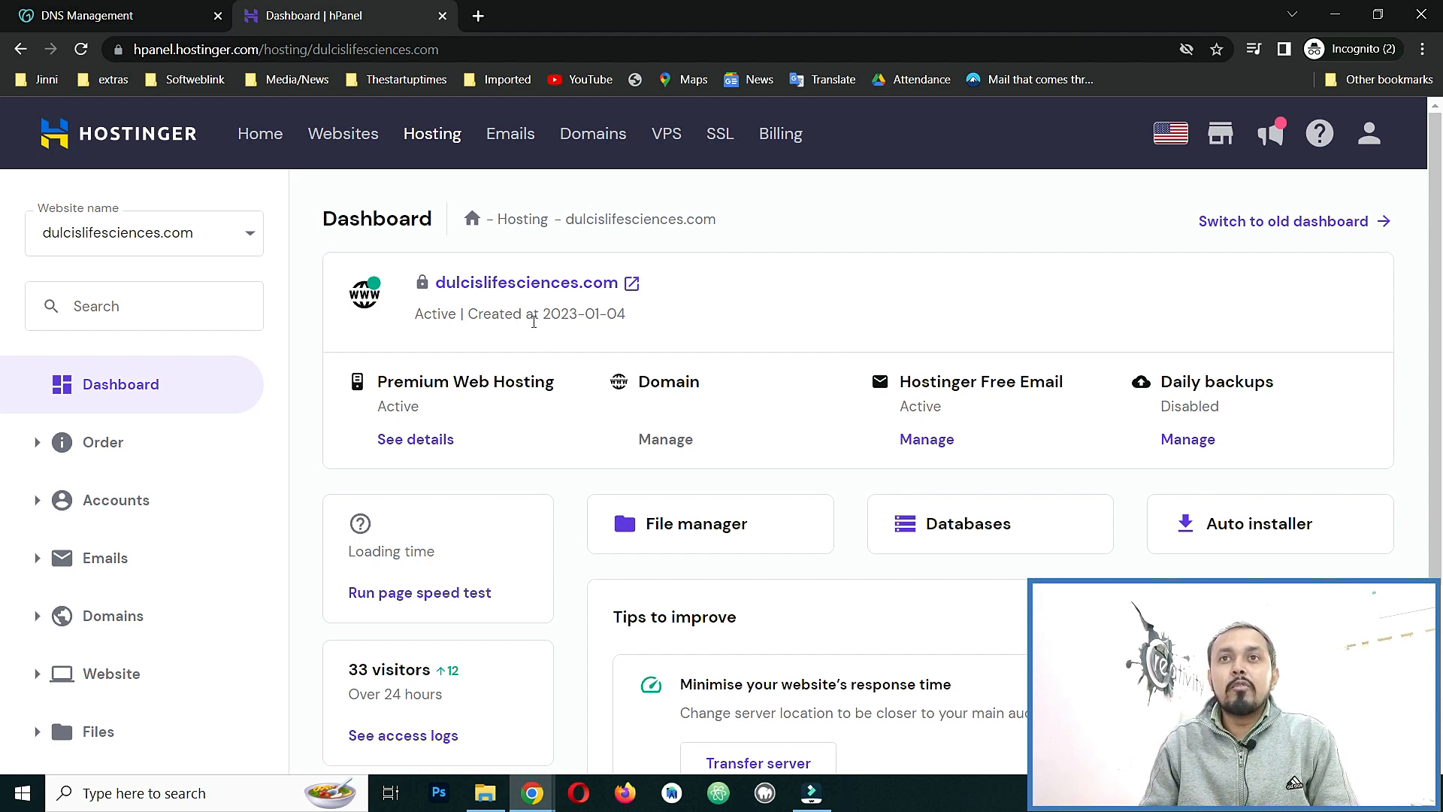
Open the Auto installer from the dulcislifesciences.com hosting dashboard.
scroll(571, 339, "down", 3)
scroll(615, 389, "up", 3)
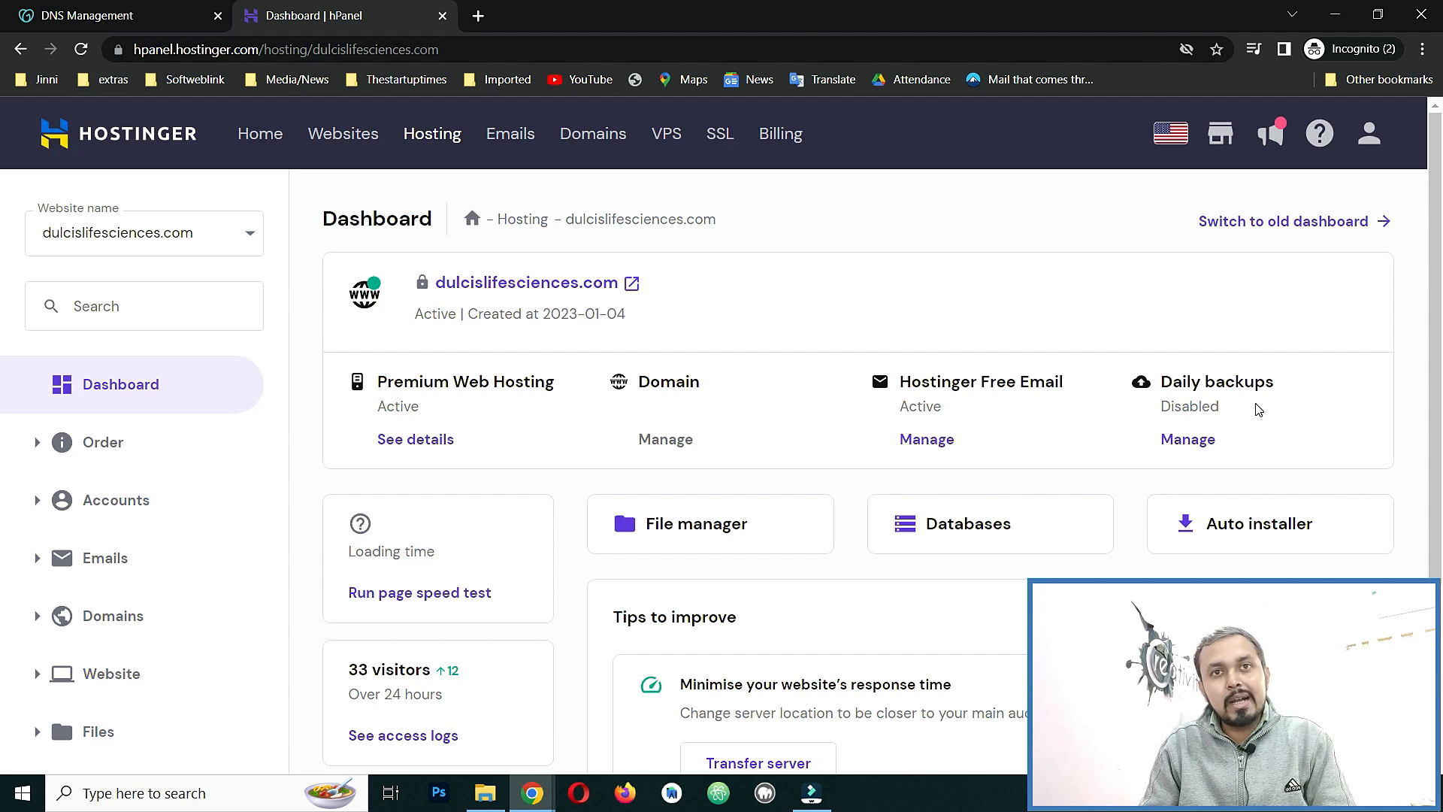
scroll(1255, 429, "down", 2)
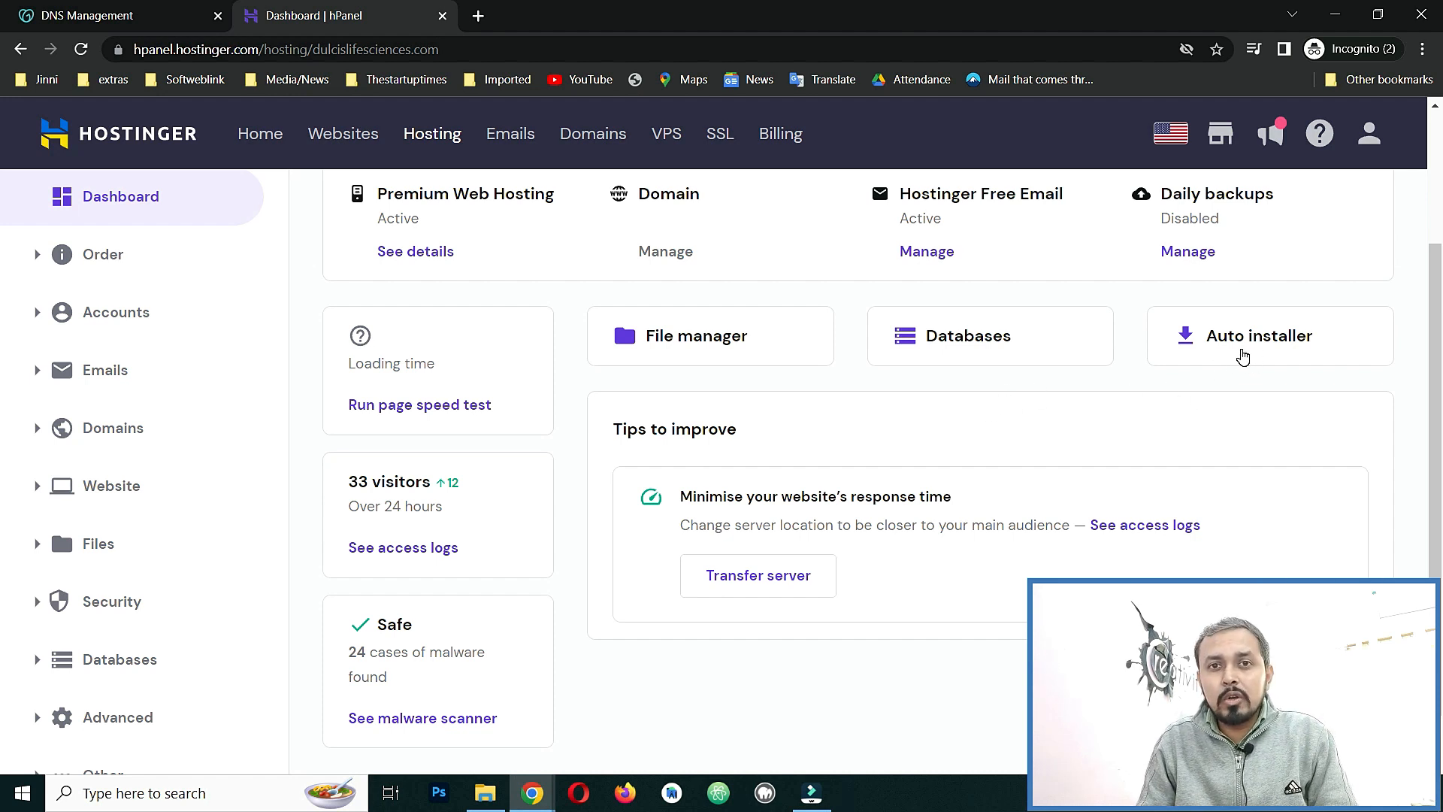
left_click(1248, 350)
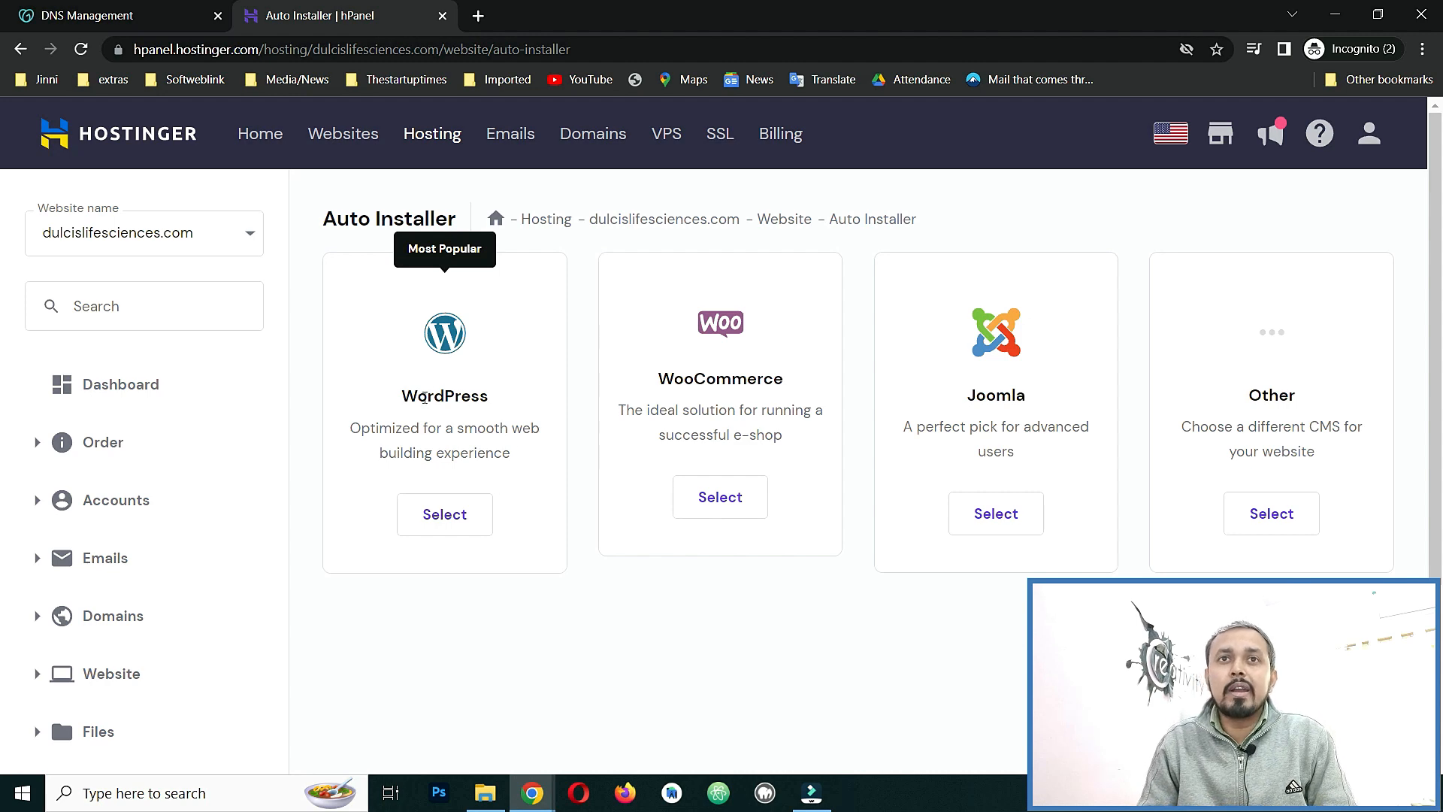
Choose WordPress, title the site 'Dulics Life Sciences' and enter the site's administrator e-mail.
left_click(451, 524)
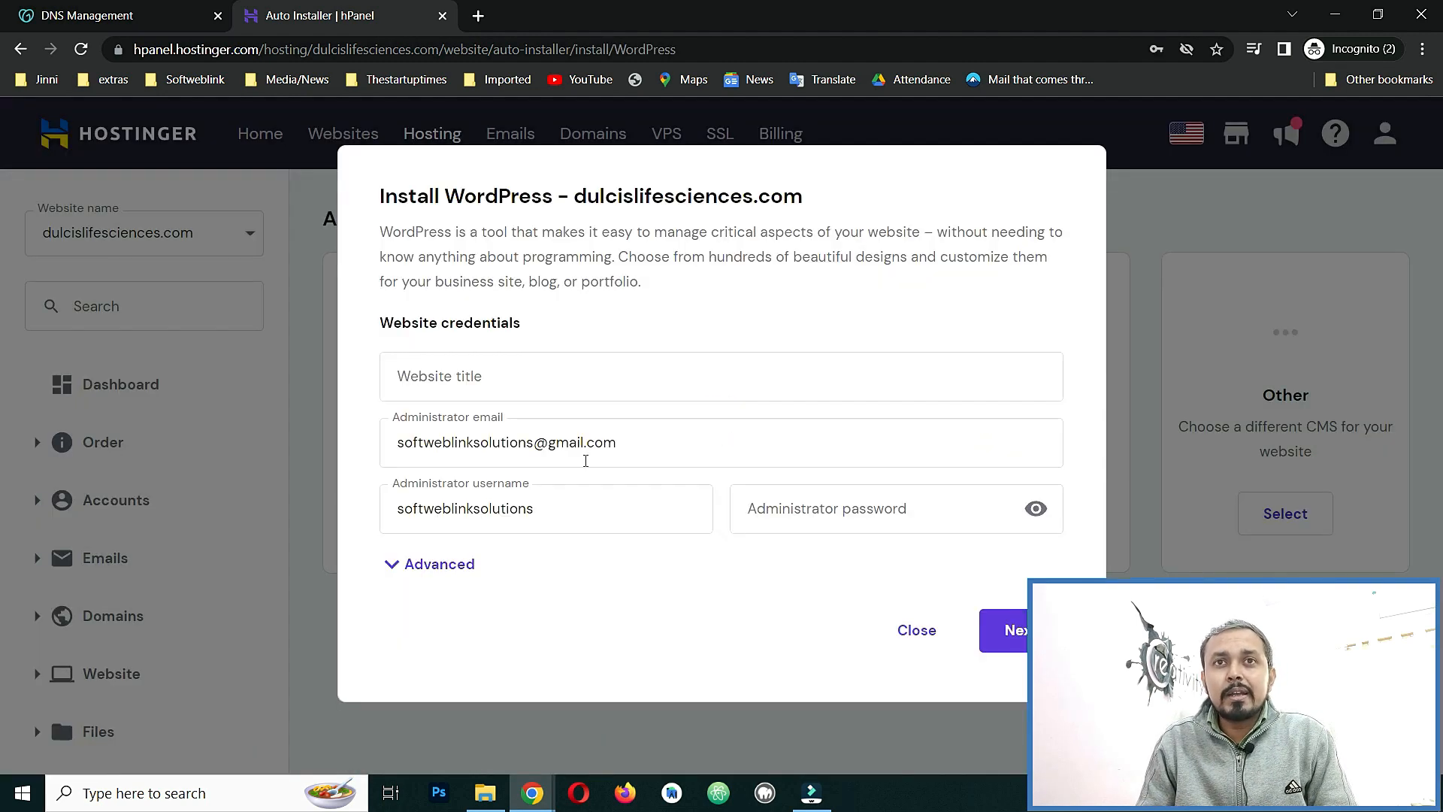
left_click(580, 390)
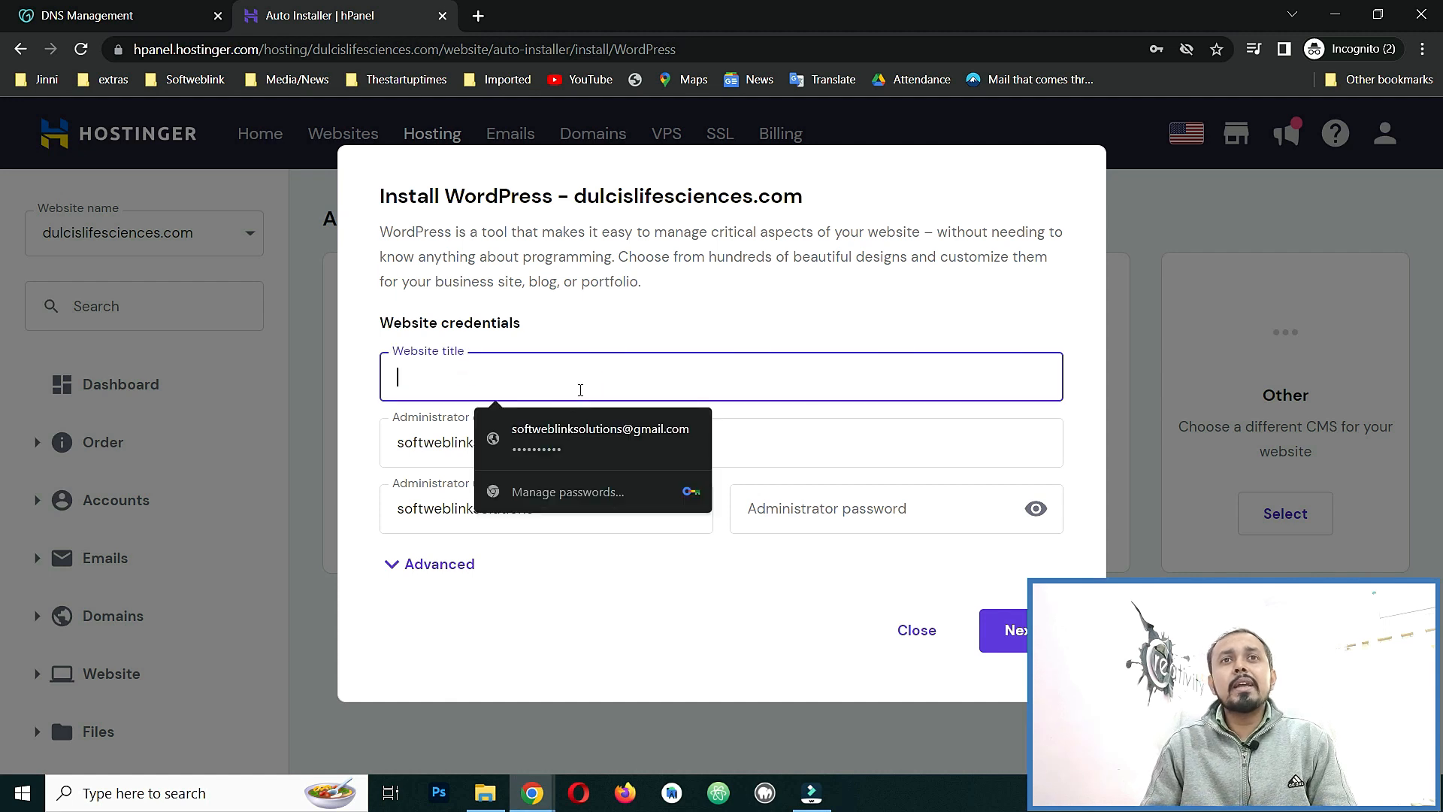
type("Dulics Life Sciences")
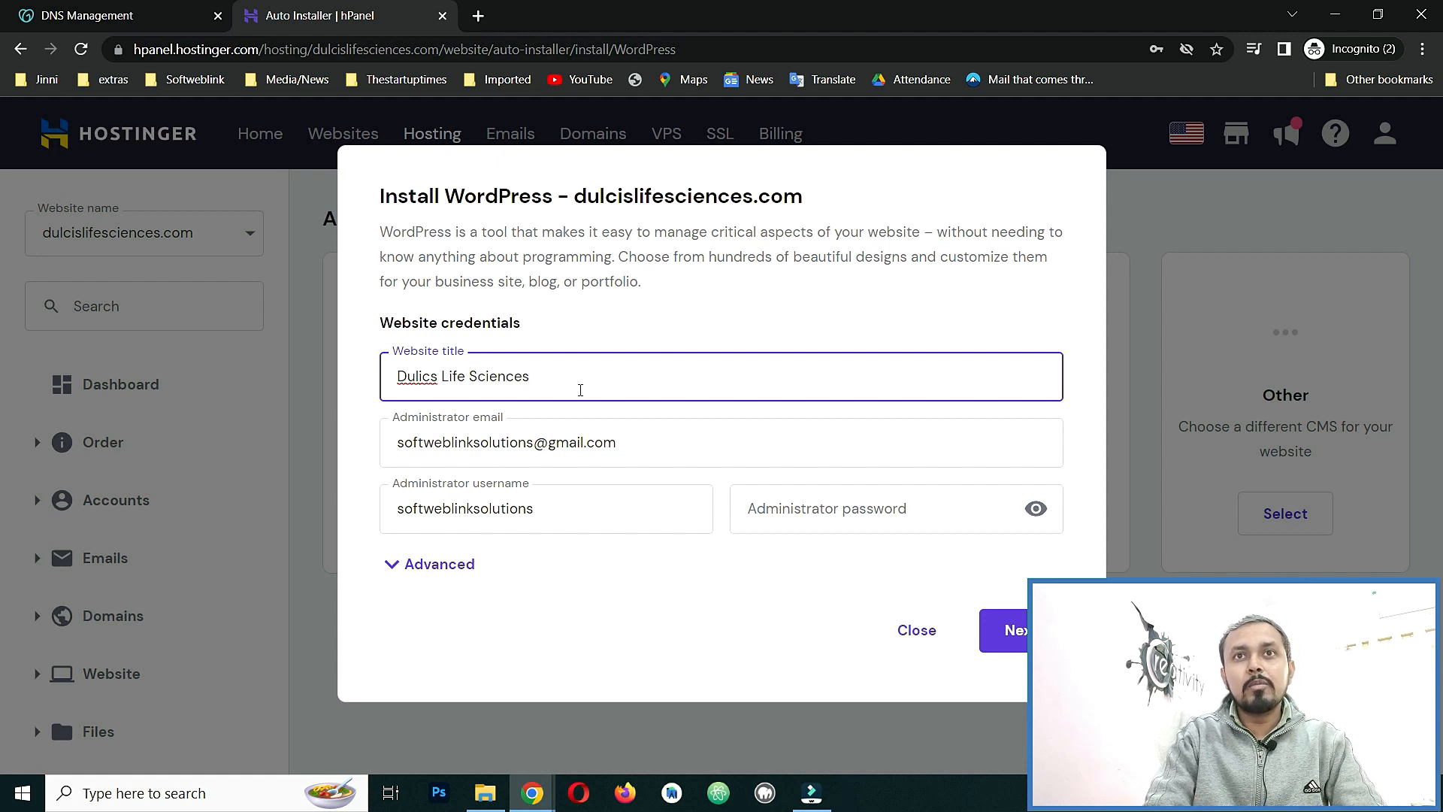
left_click(648, 452)
left_click_drag(637, 444, 318, 449)
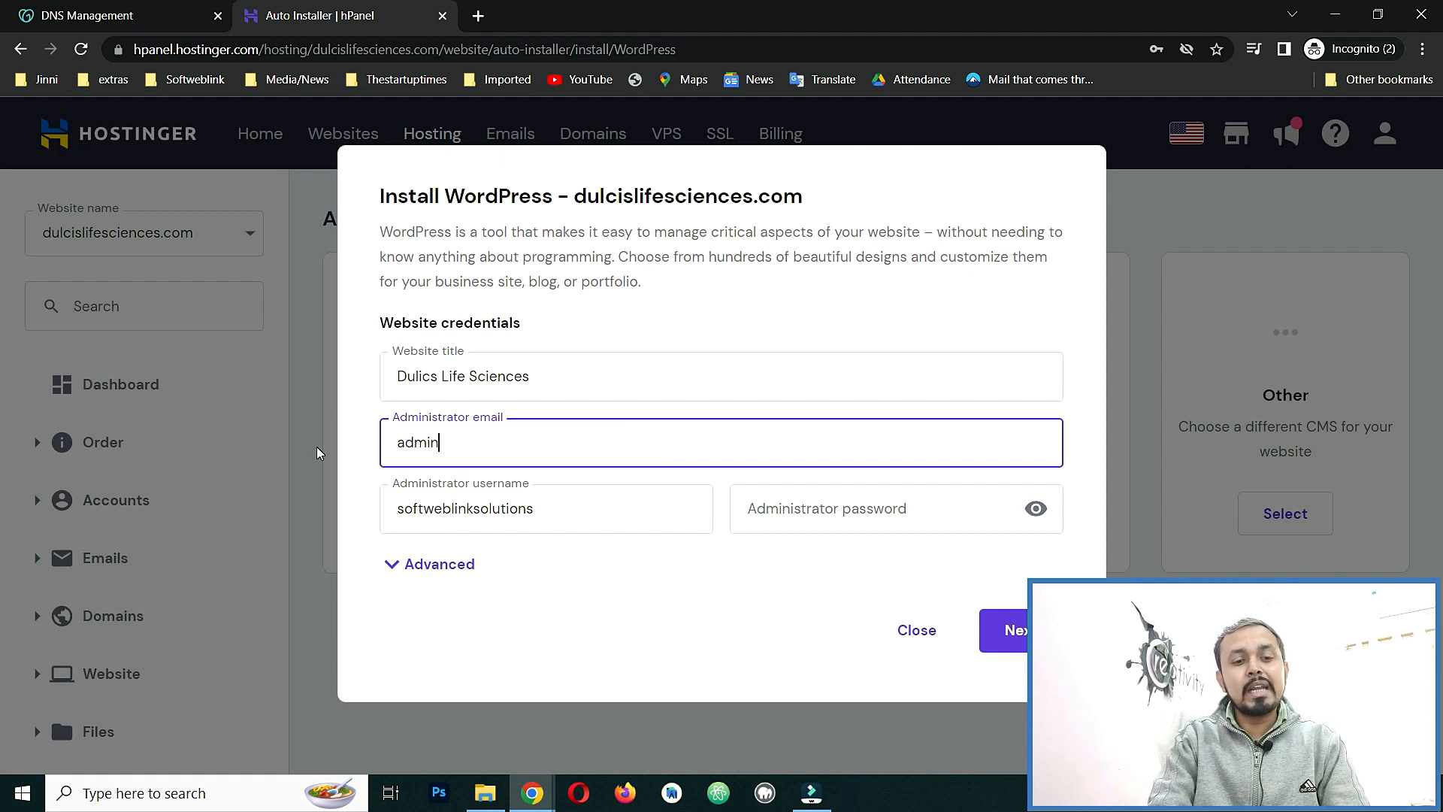
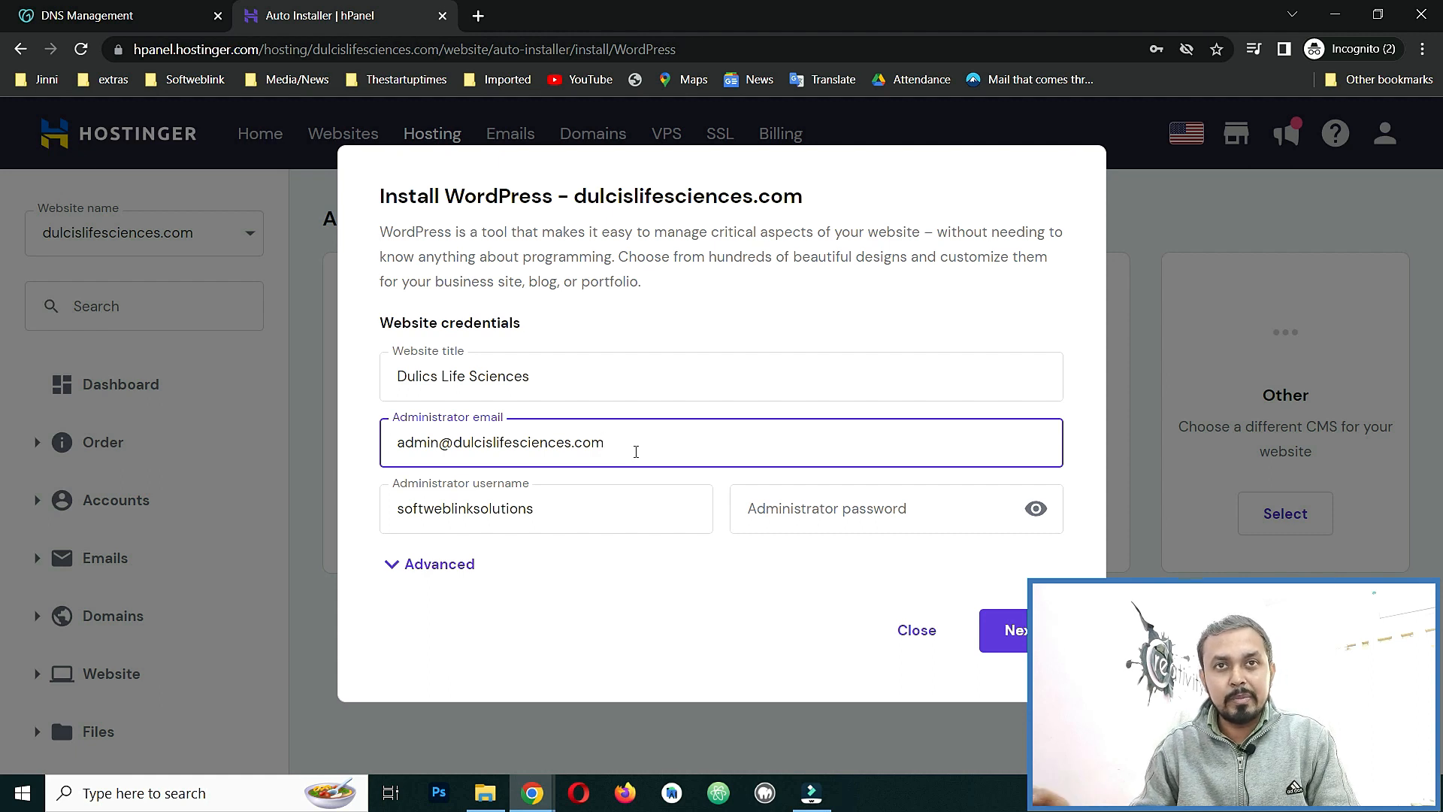
Replace the prefilled administrator username with a new one and set the administrator password.
left_click_drag(620, 506, 376, 521)
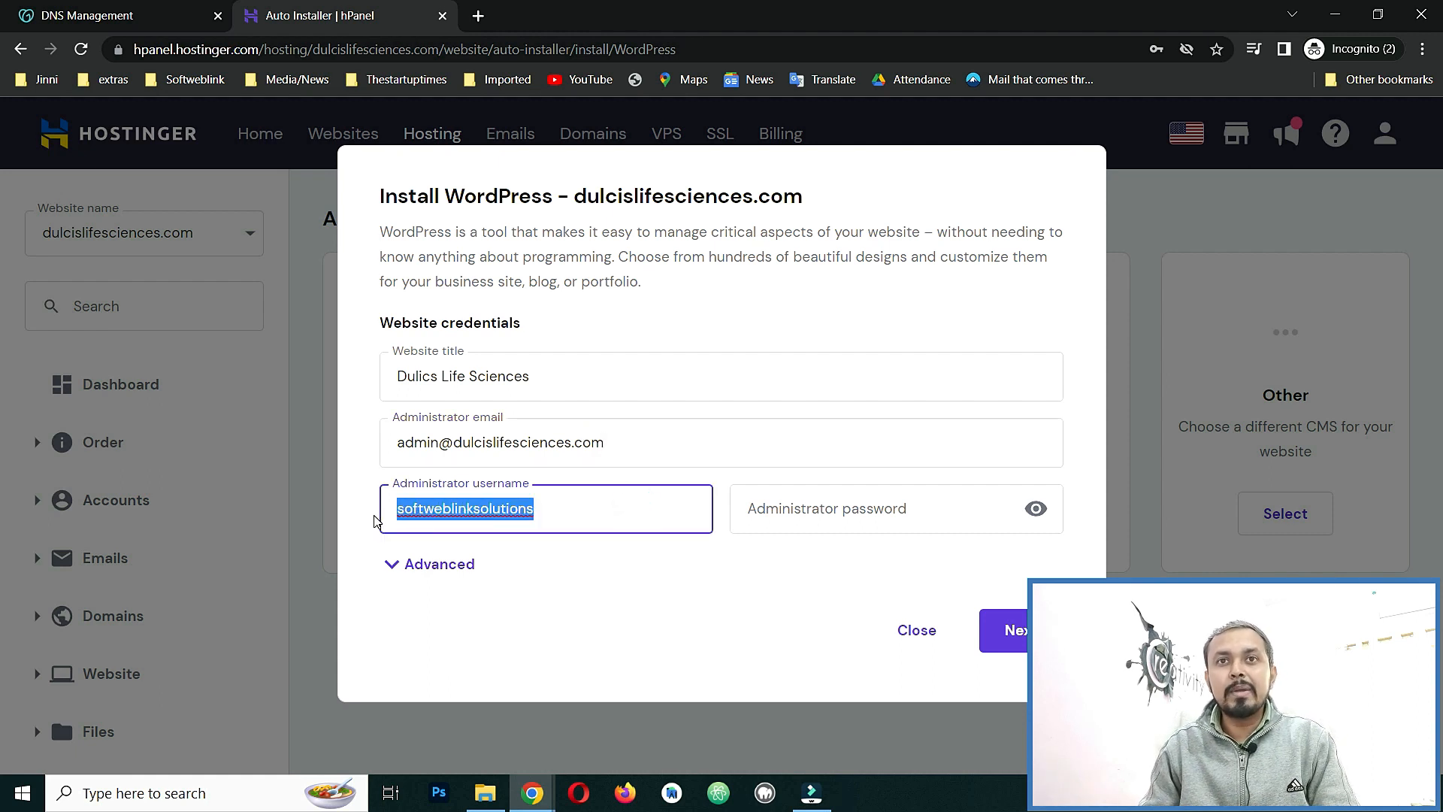
type("du")
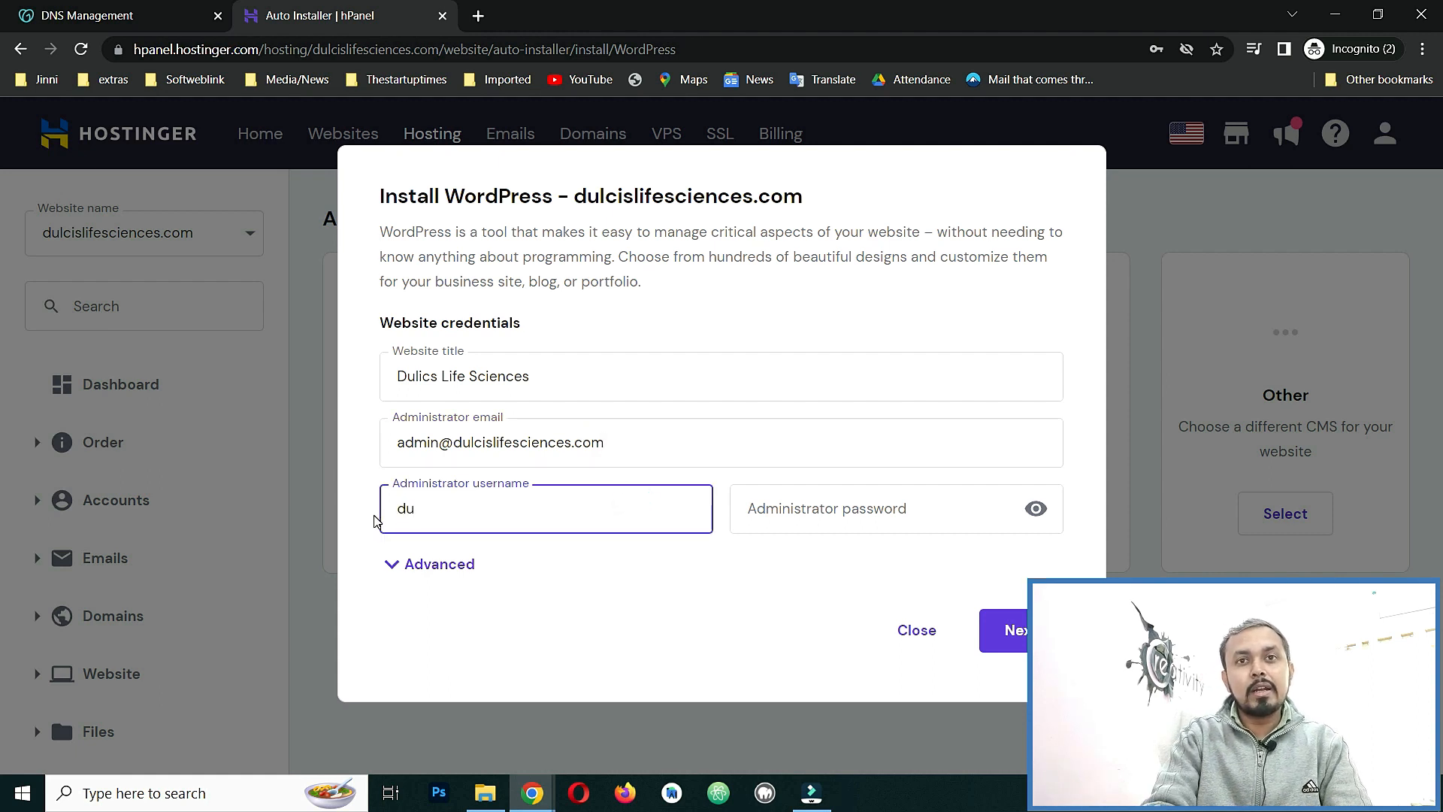
type("clisc")
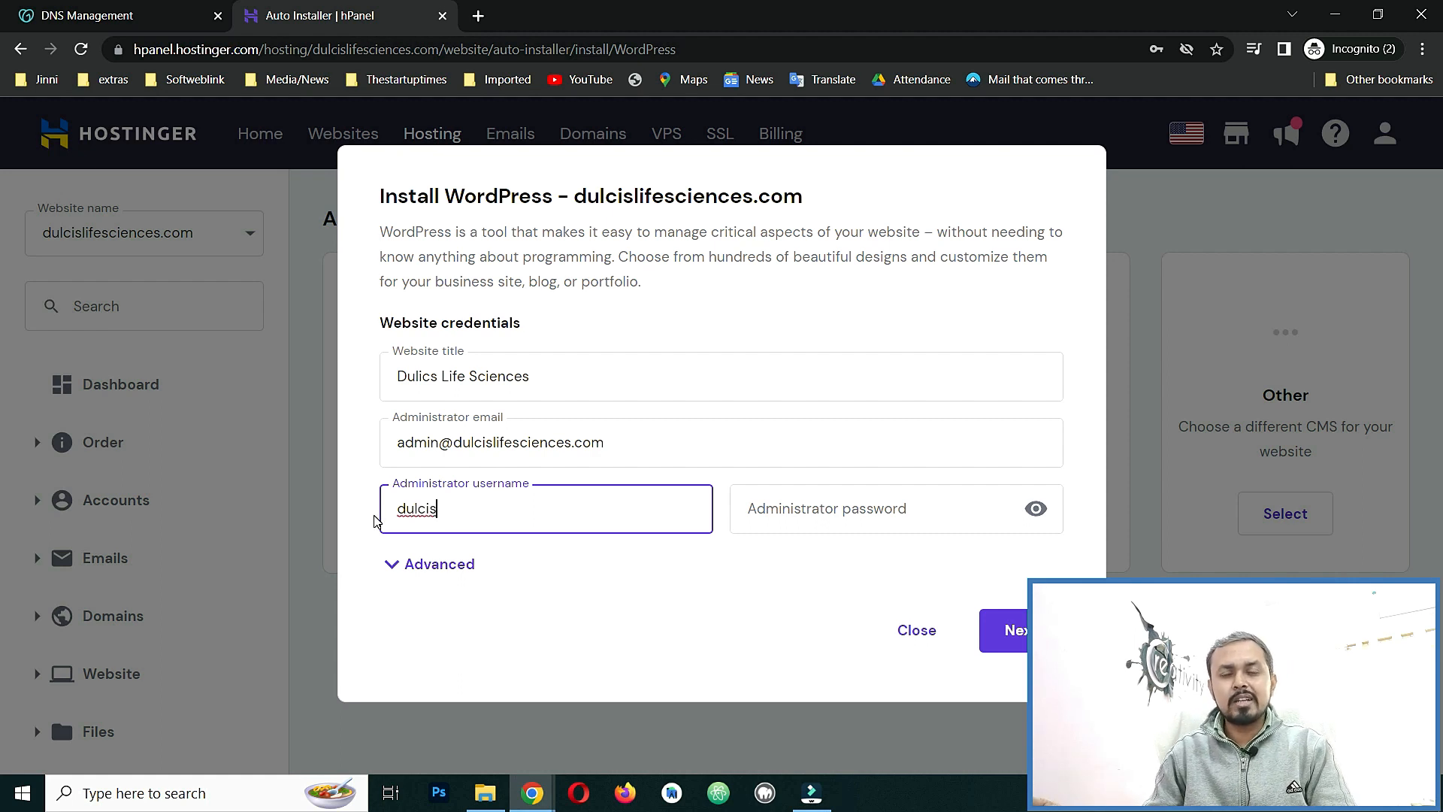
left_click(900, 505)
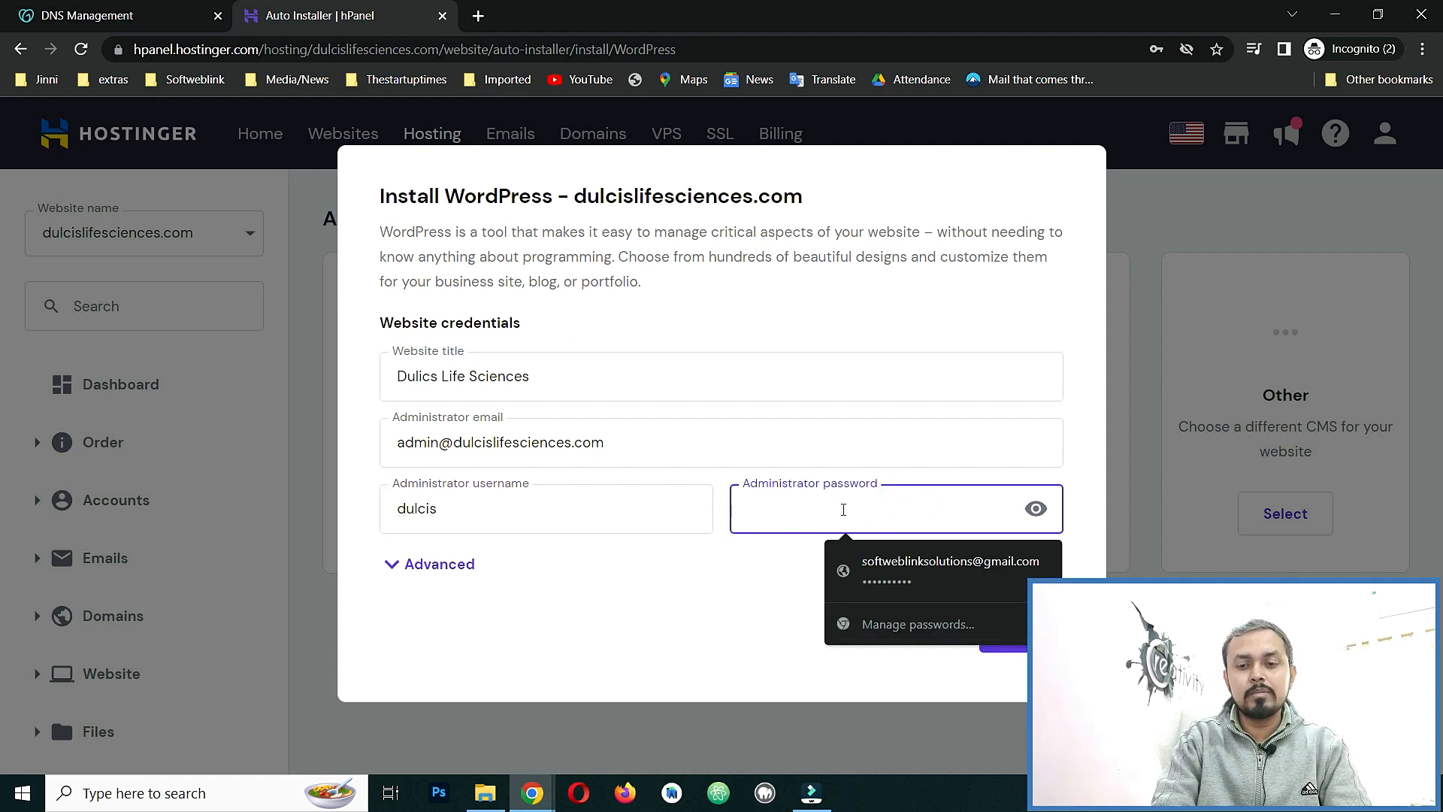
type("d")
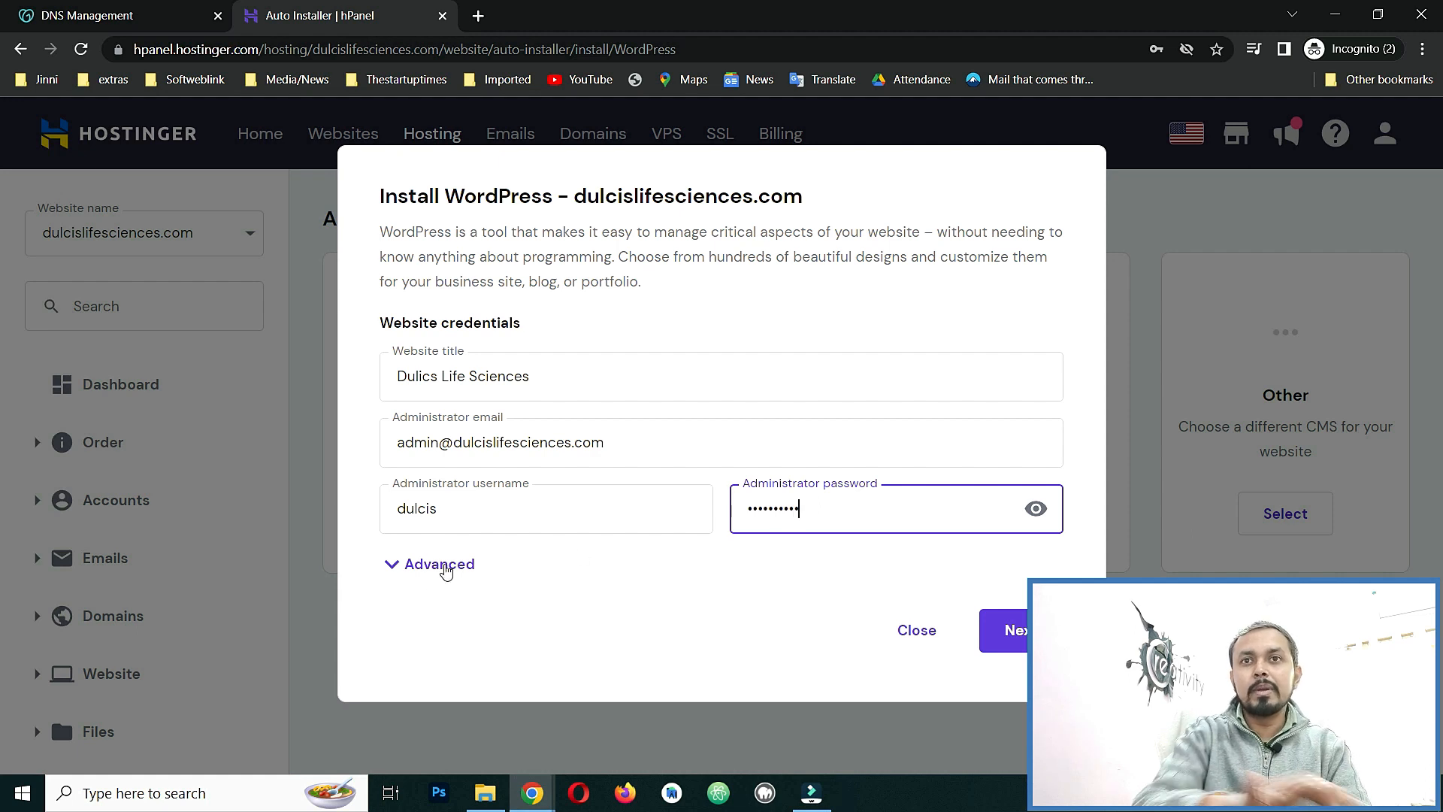
left_click(393, 565)
scroll(471, 538, "down", 2)
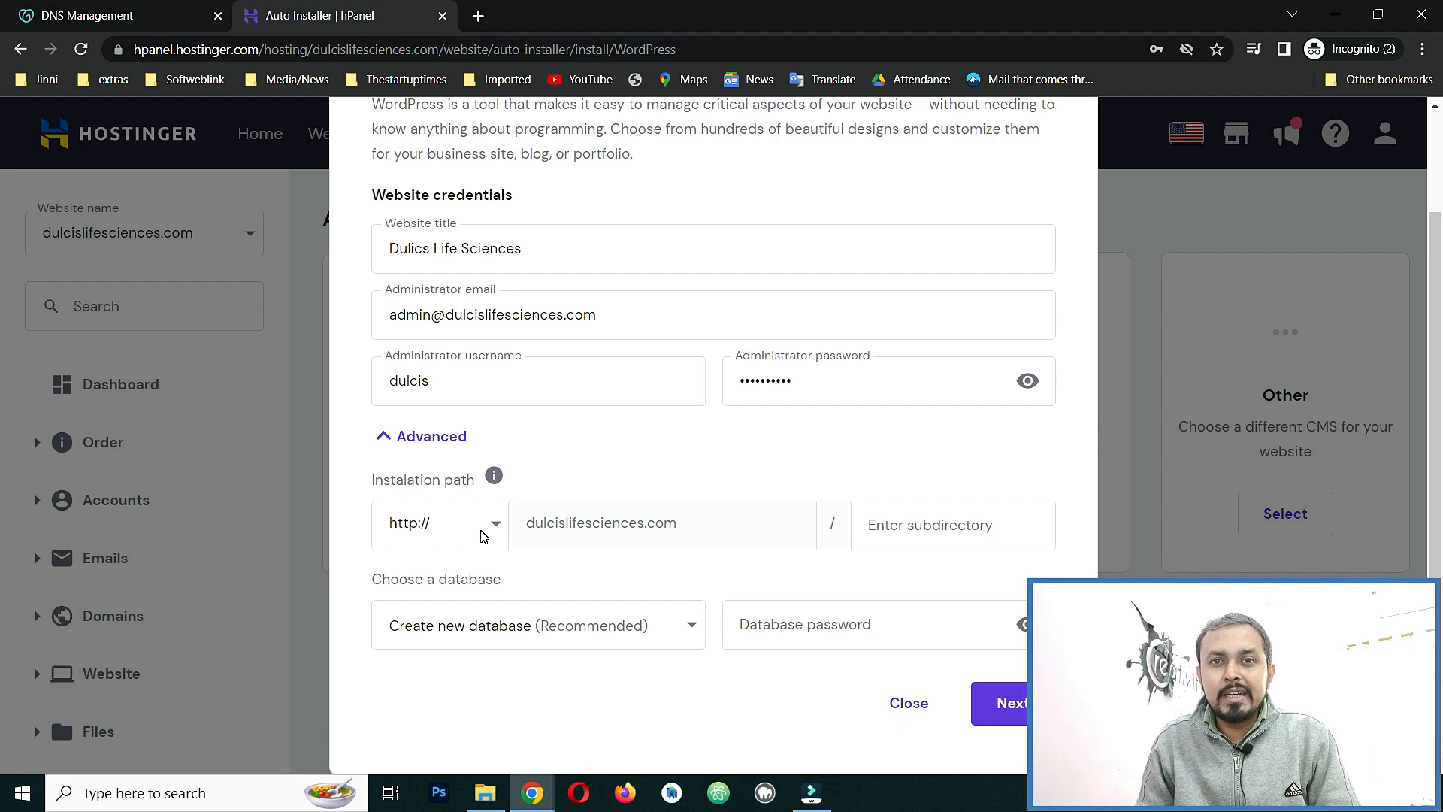
left_click(483, 534)
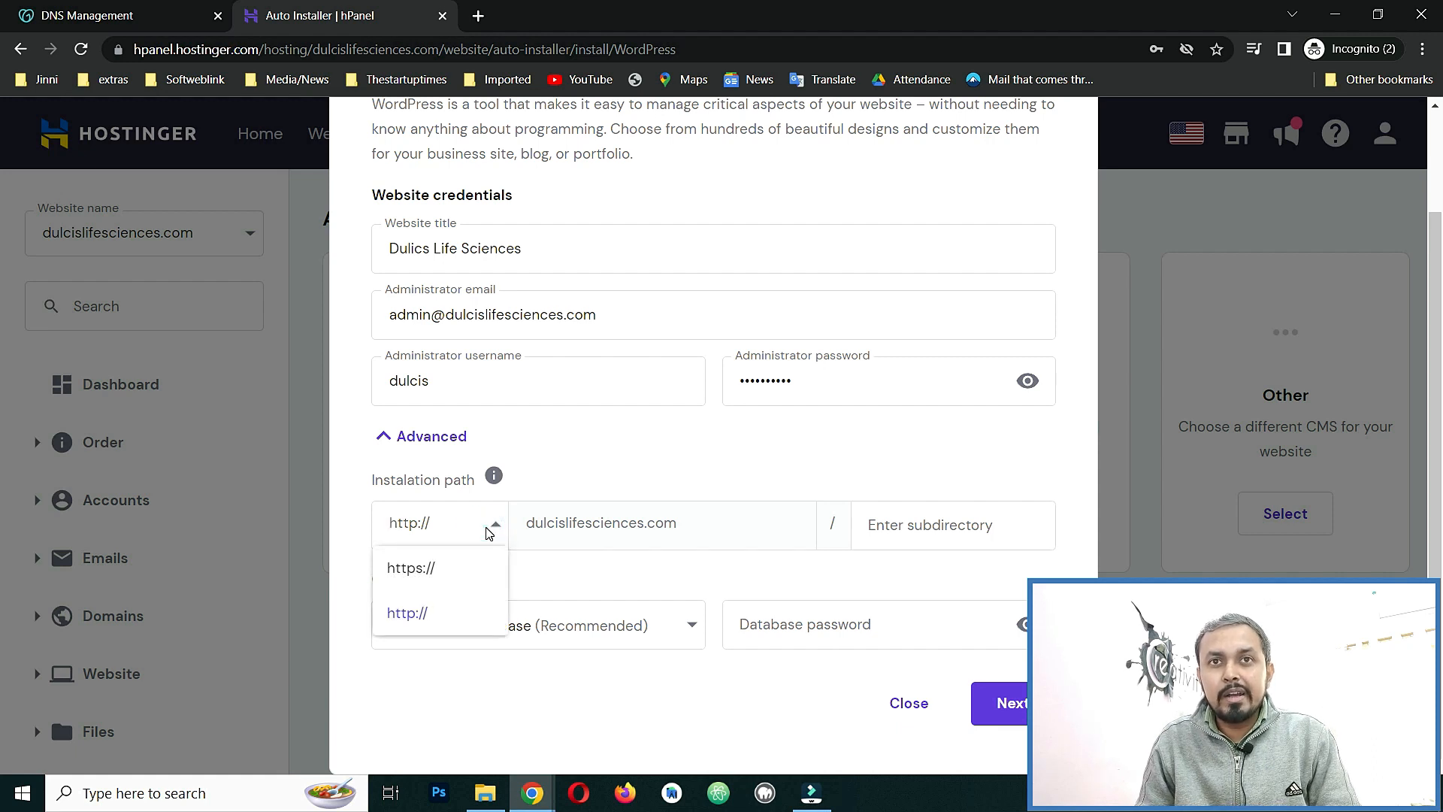
left_click(436, 568)
left_click(588, 460)
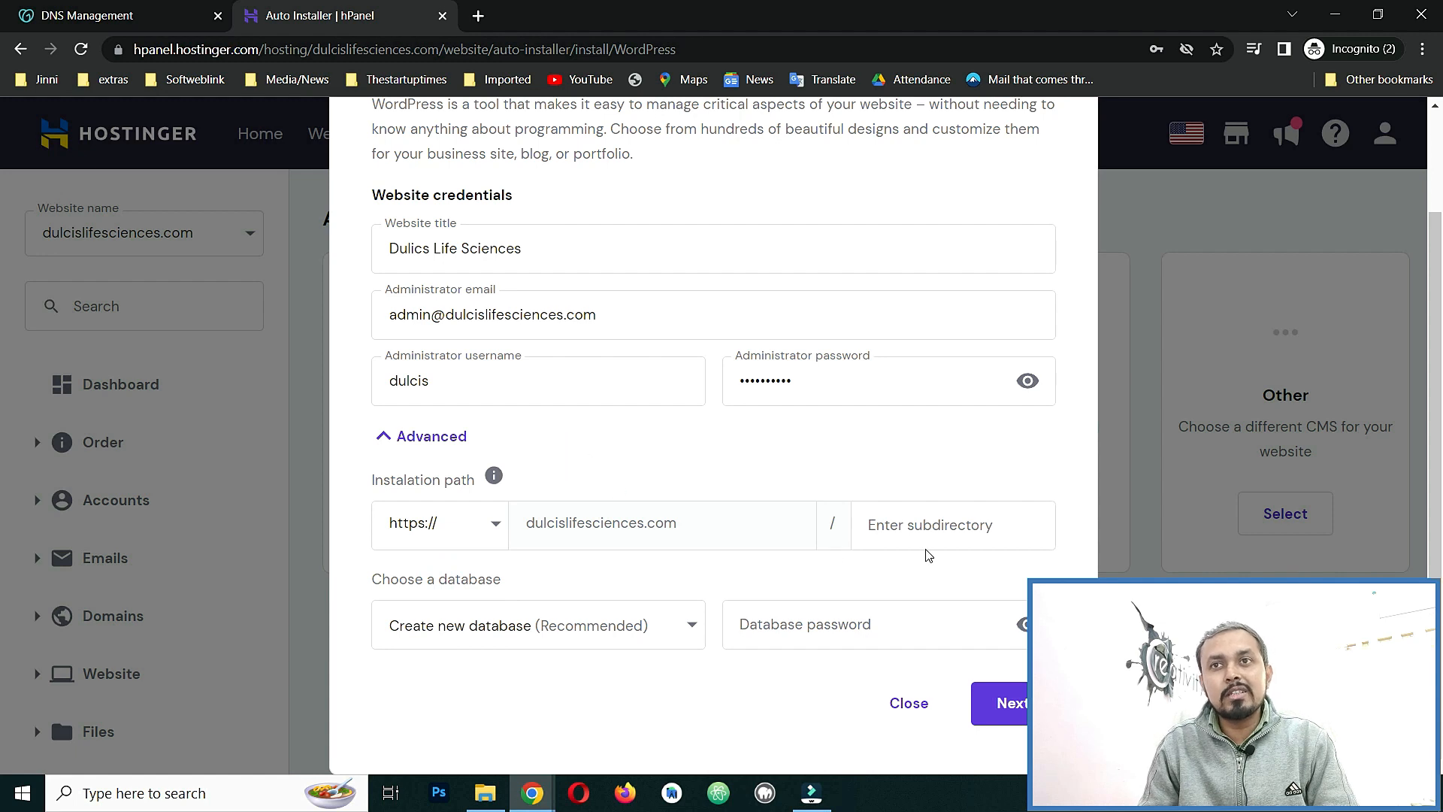
left_click(953, 529)
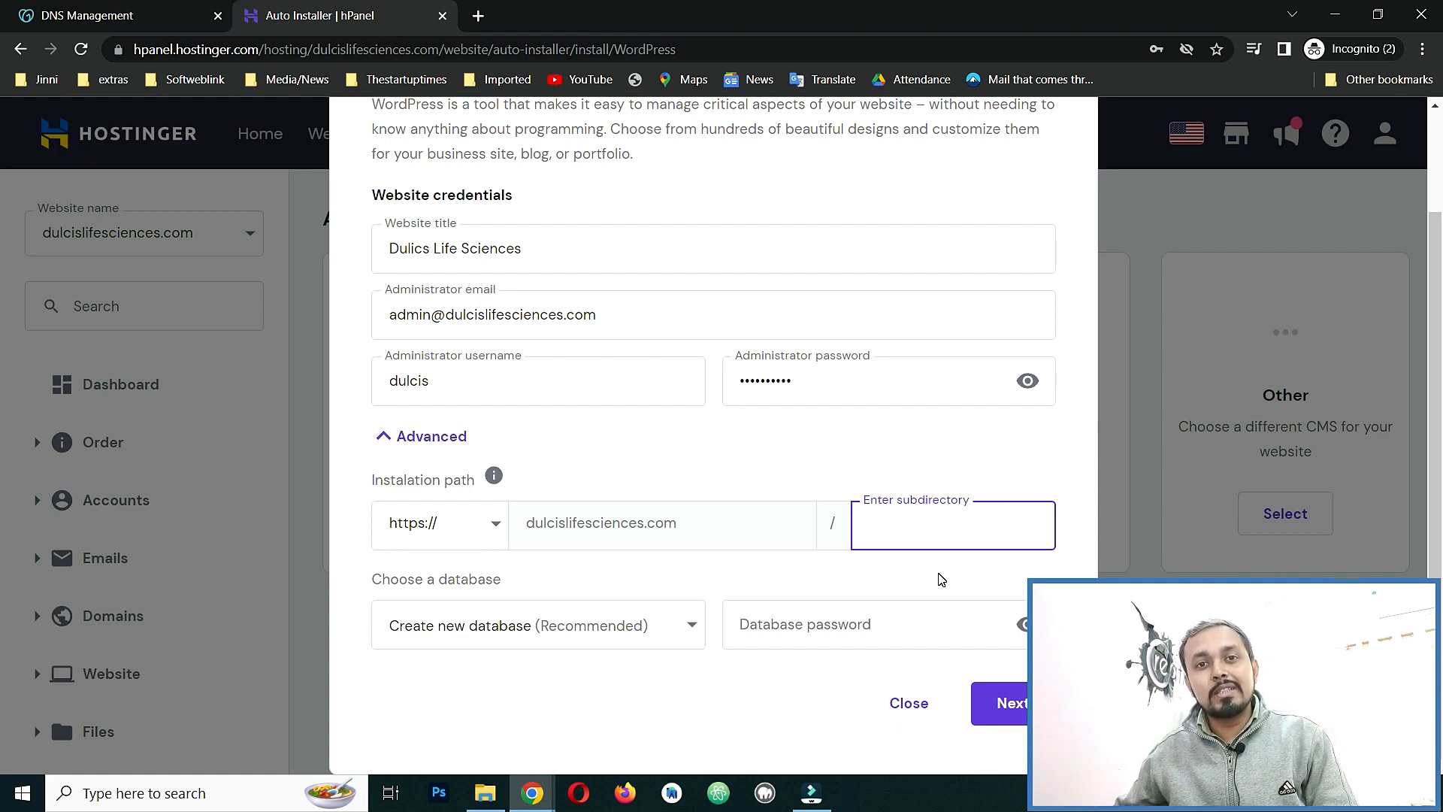
left_click(914, 461)
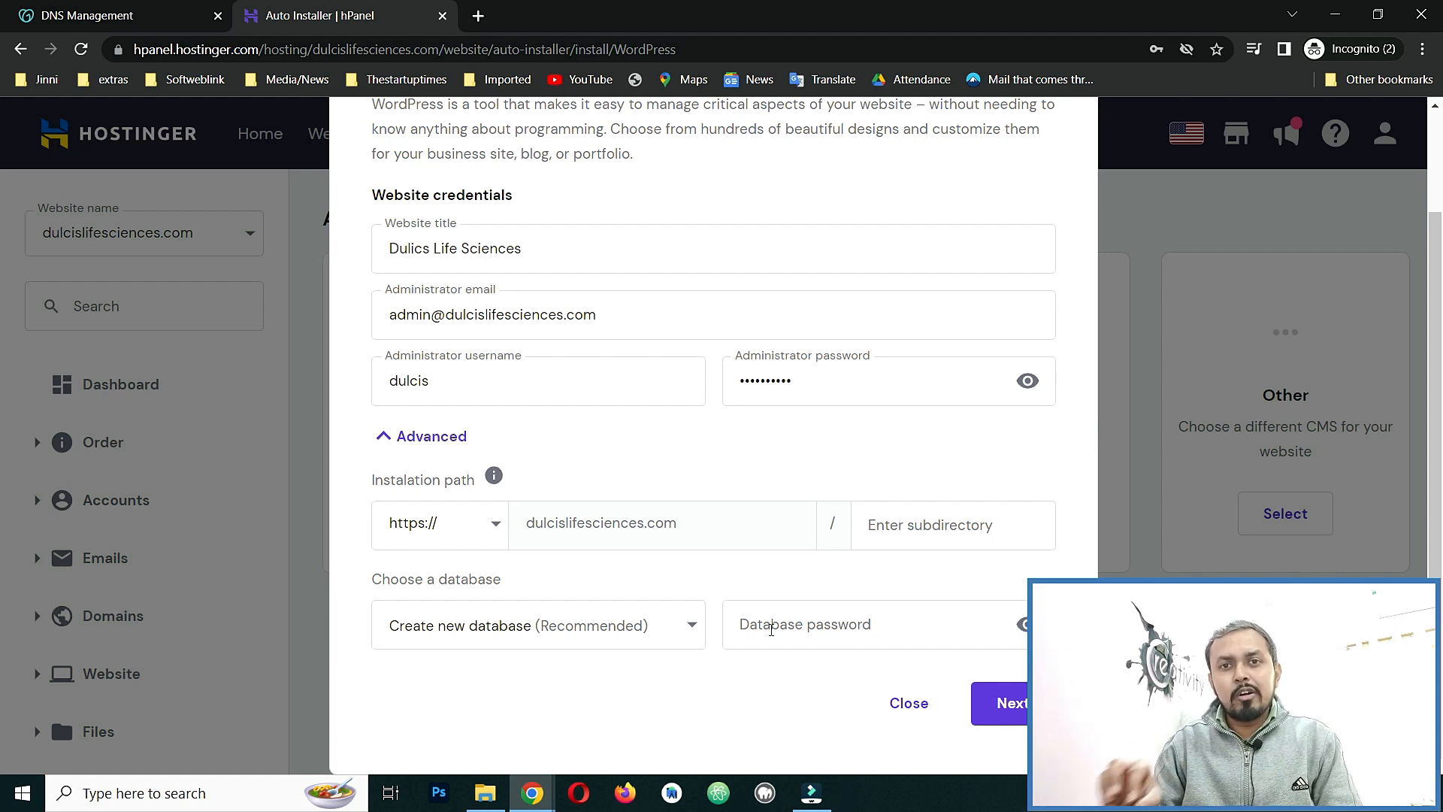
left_click(445, 440)
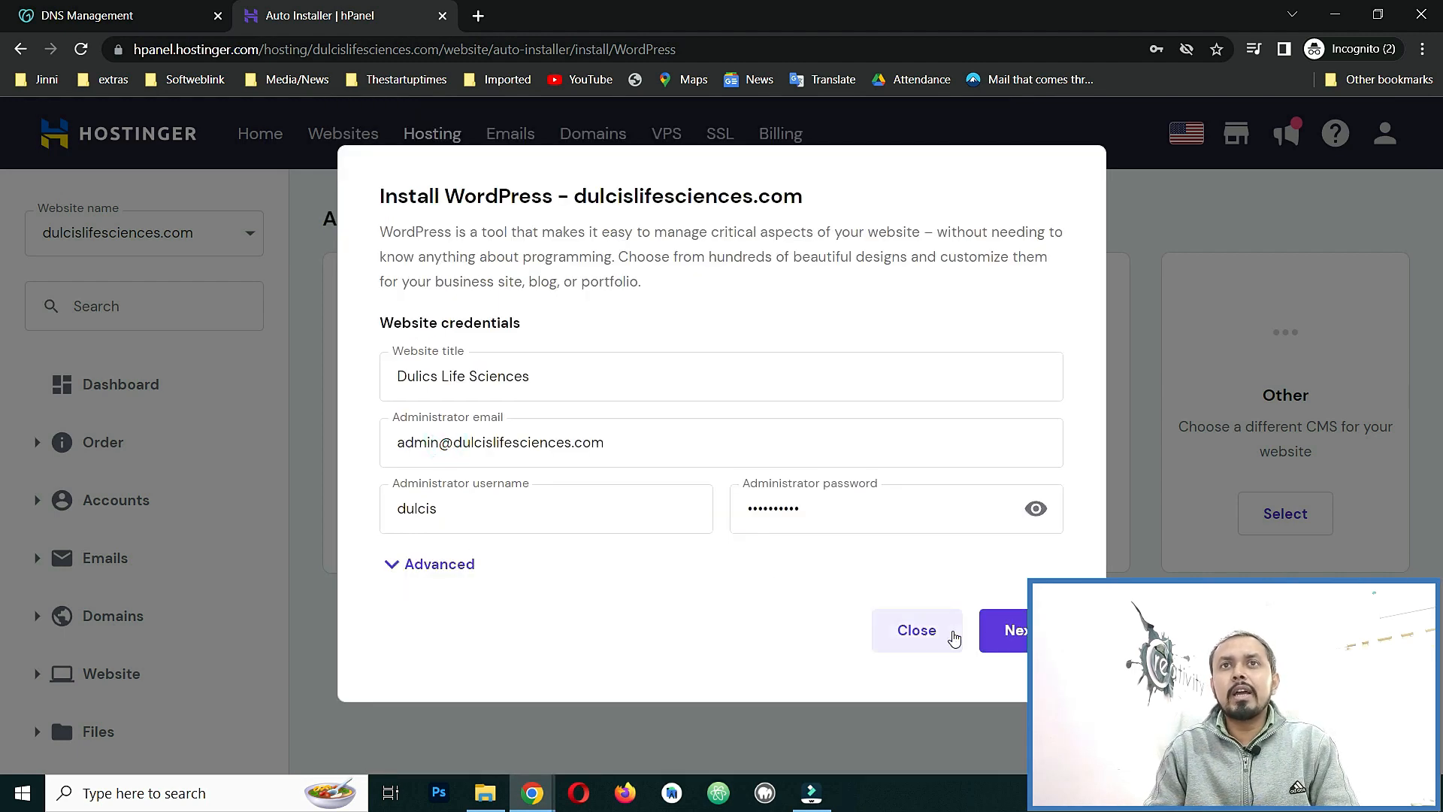
Keep WordPress 6.1.1 (Recommended) and English, then install WordPress on the domain.
left_click(1015, 630)
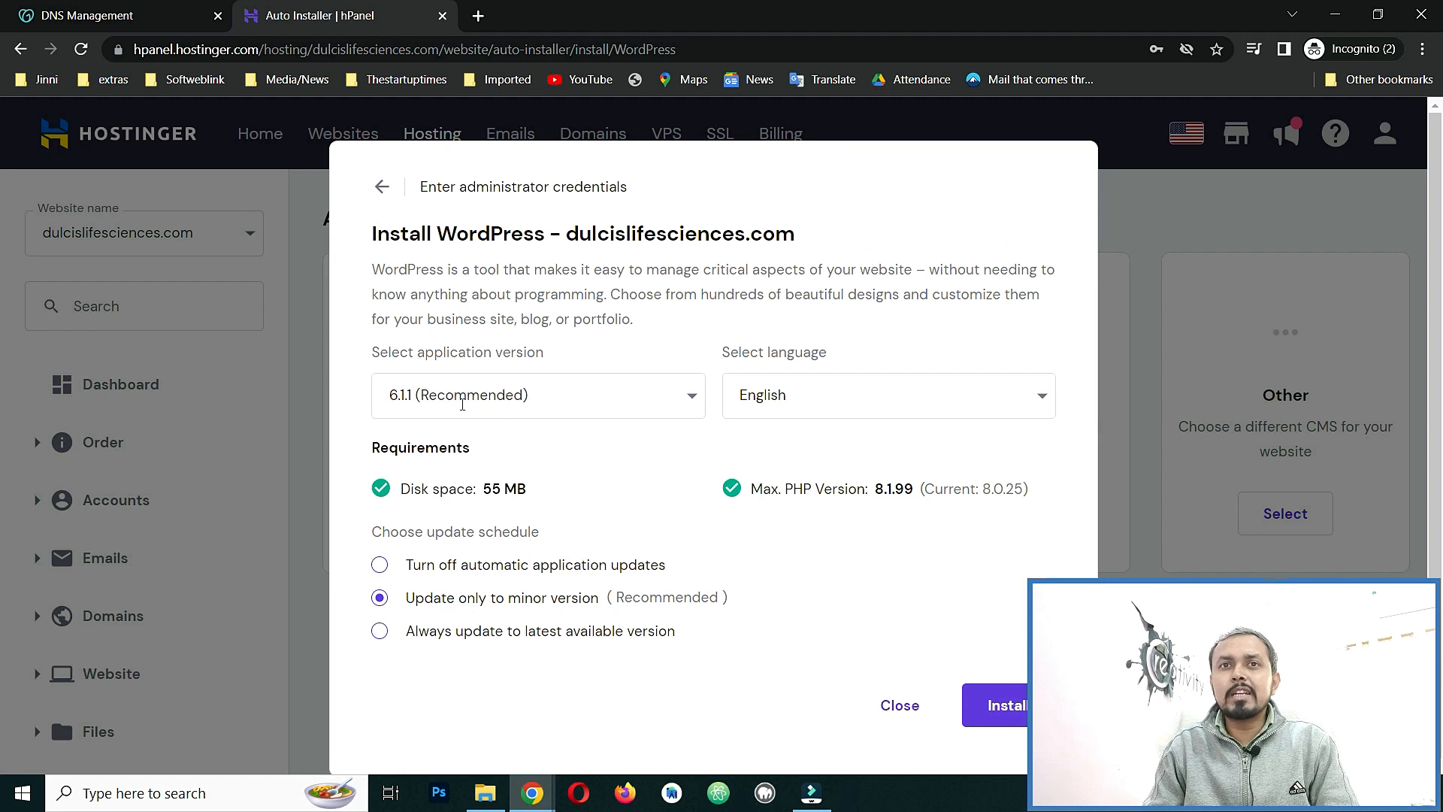
left_click(691, 398)
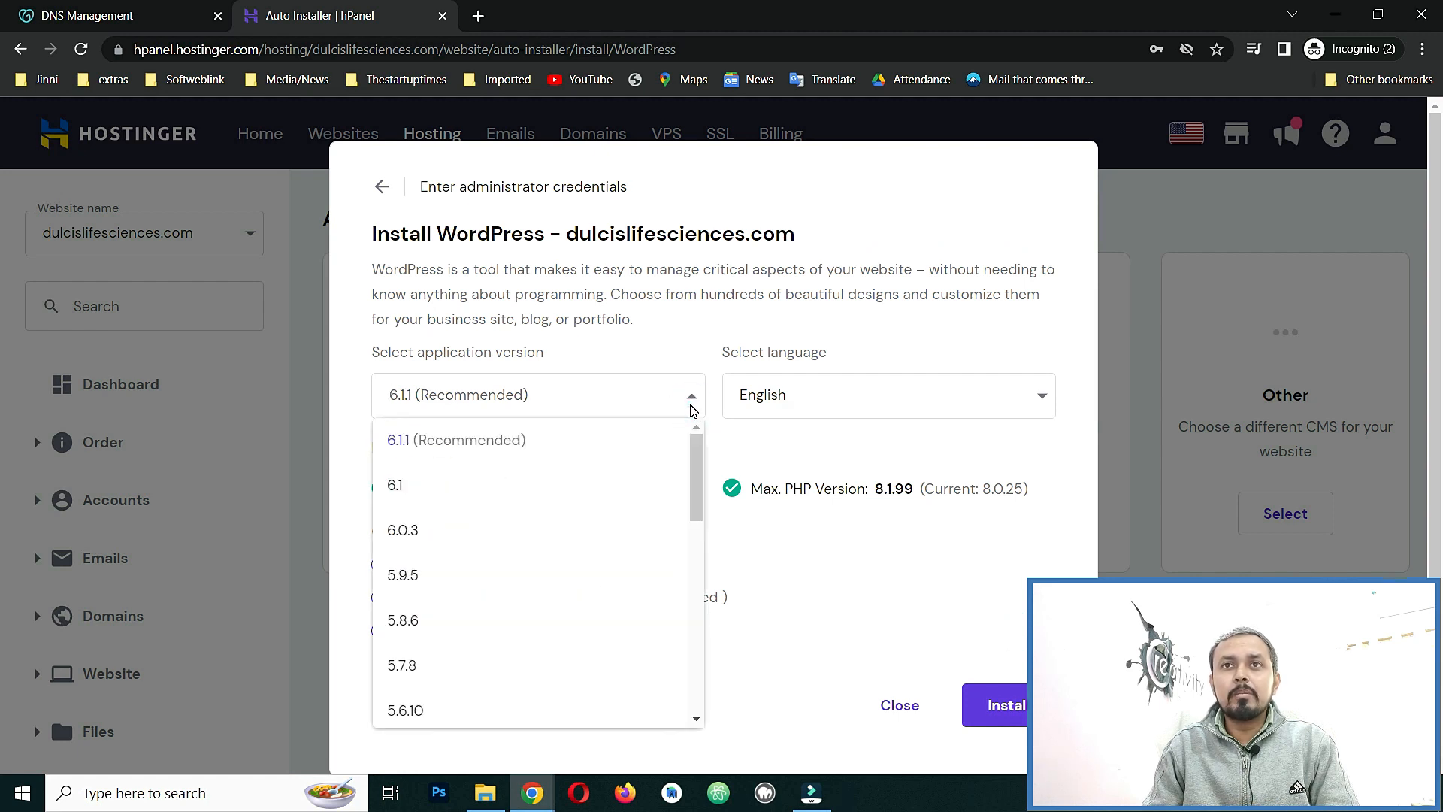
left_click(691, 399)
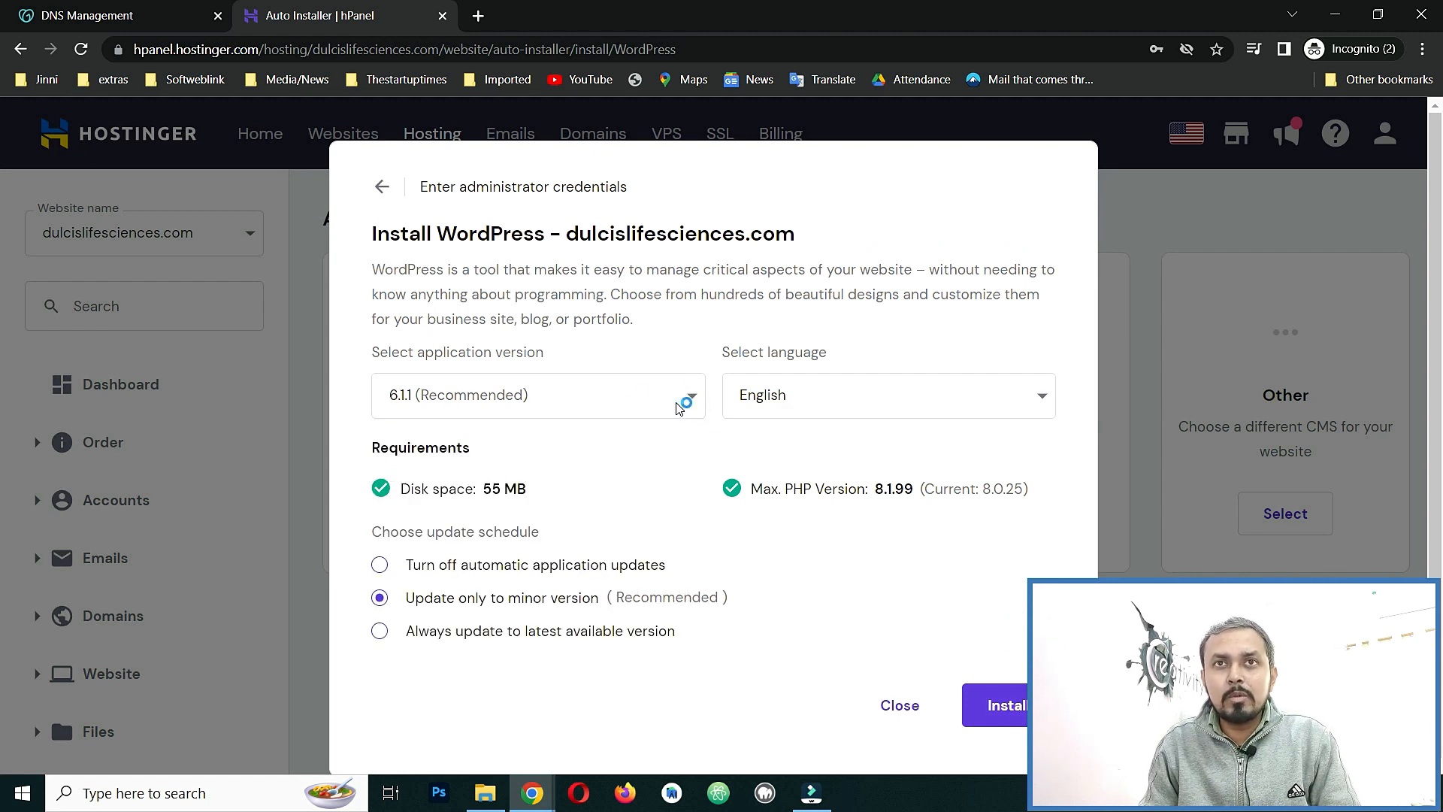
left_click(969, 402)
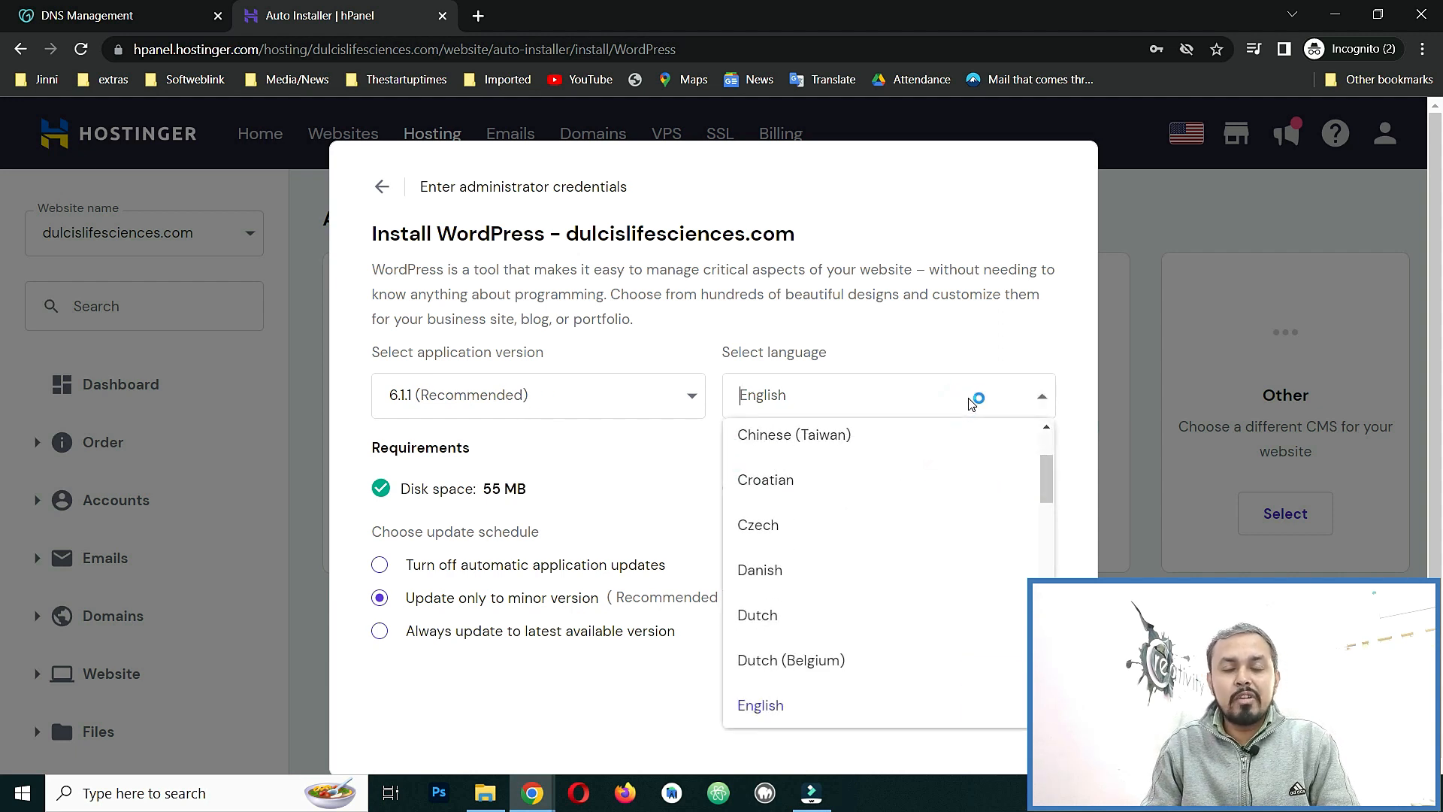
left_click(969, 402)
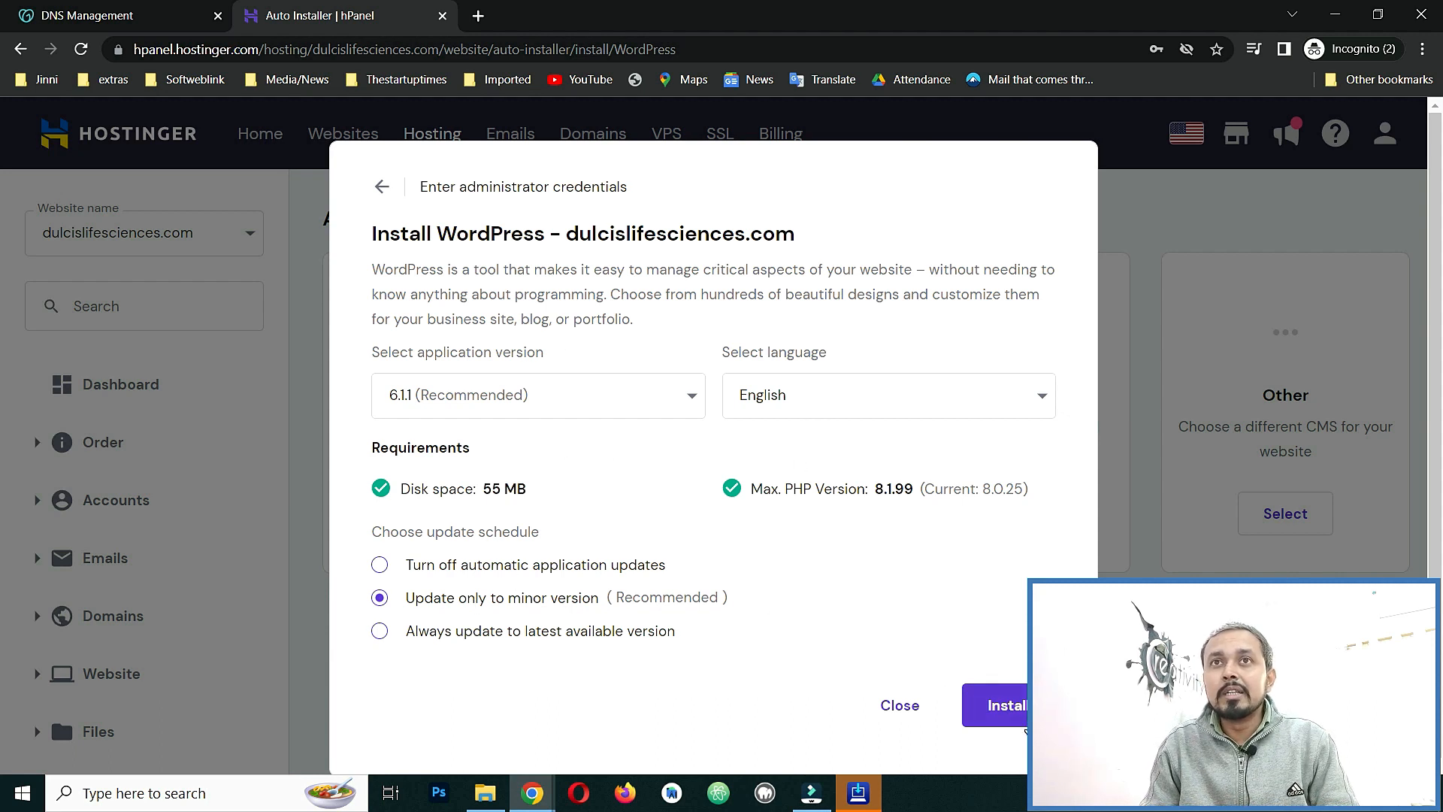
left_click(1023, 707)
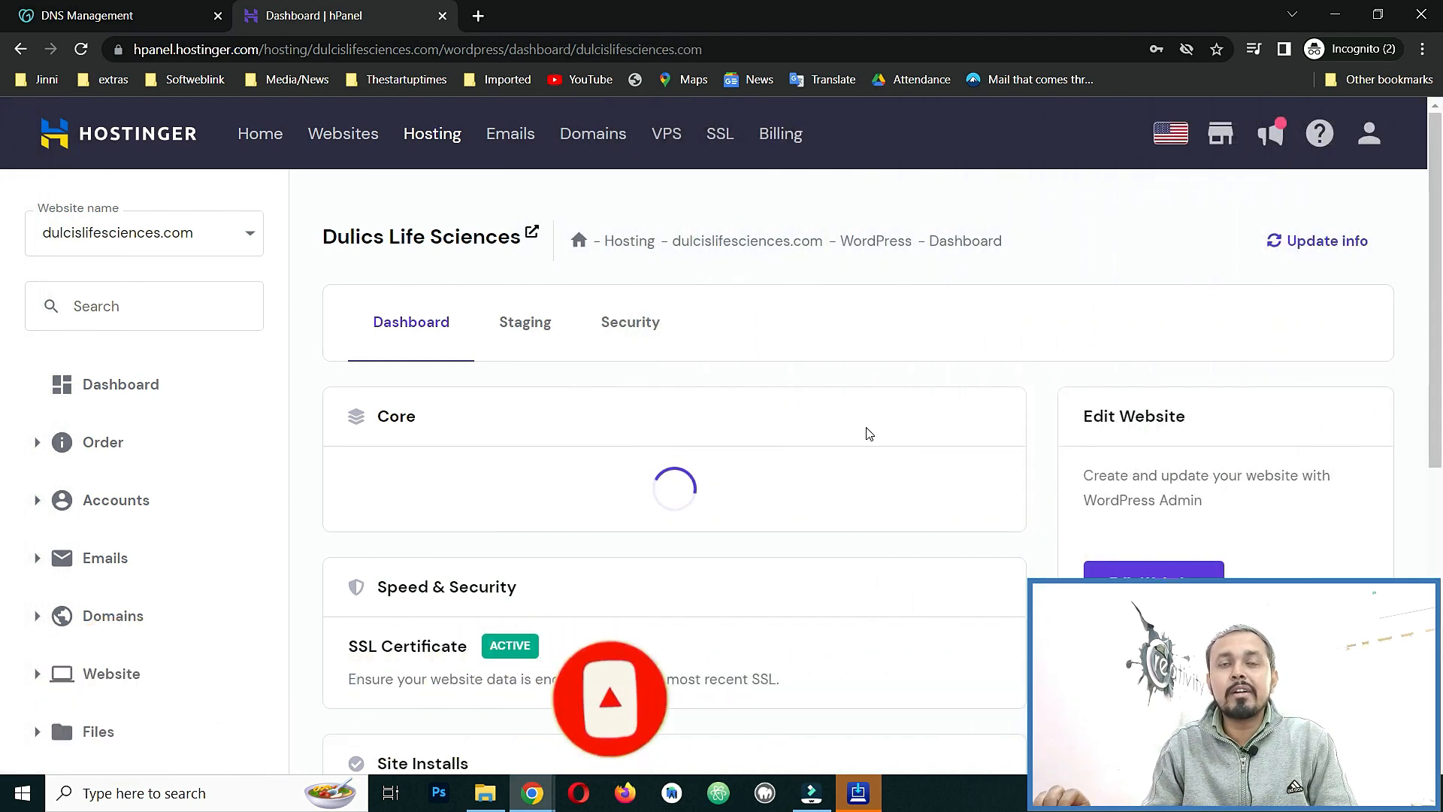
scroll(925, 447, "down", 3)
scroll(923, 451, "up", 2)
scroll(818, 376, "up", 1)
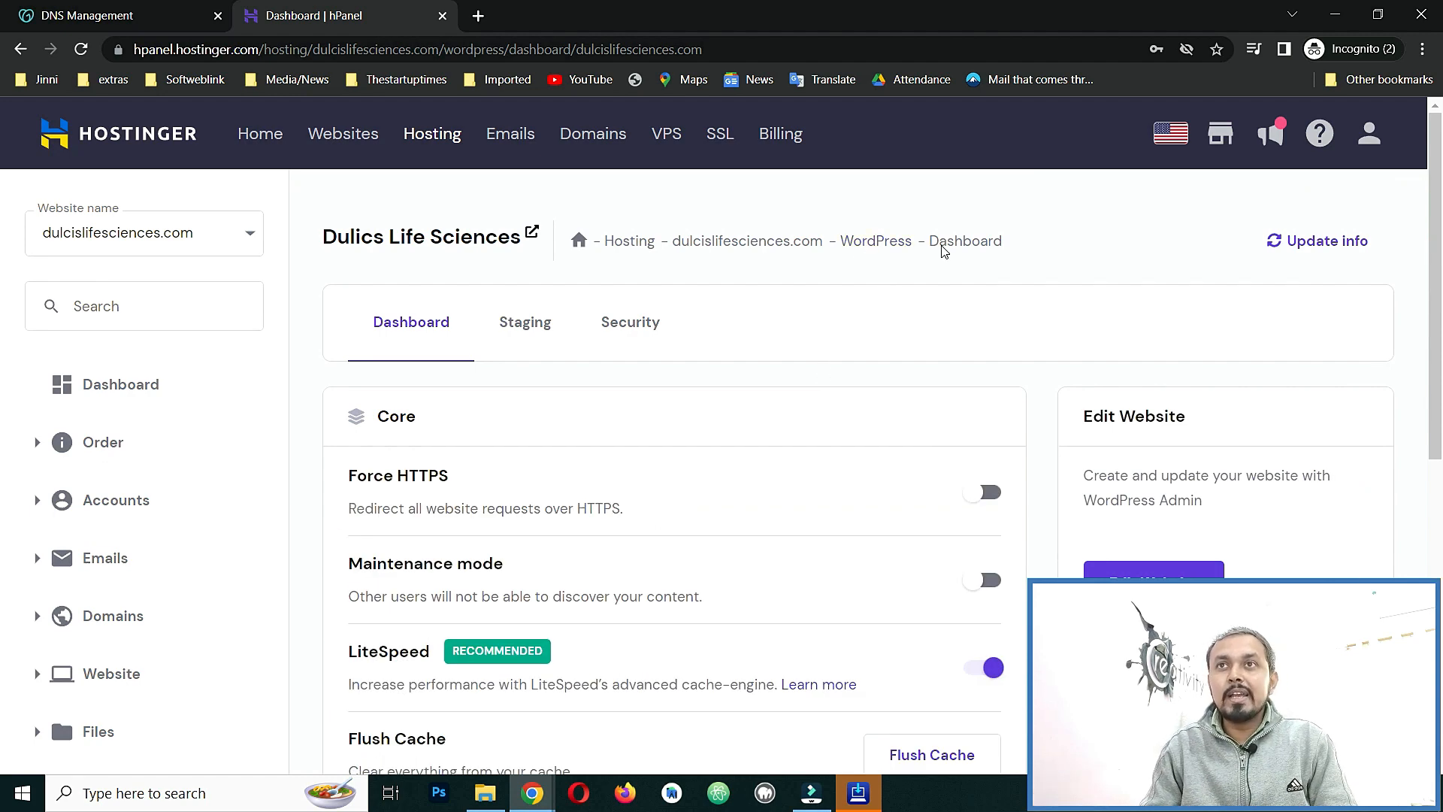
scroll(1030, 248, "down", 2)
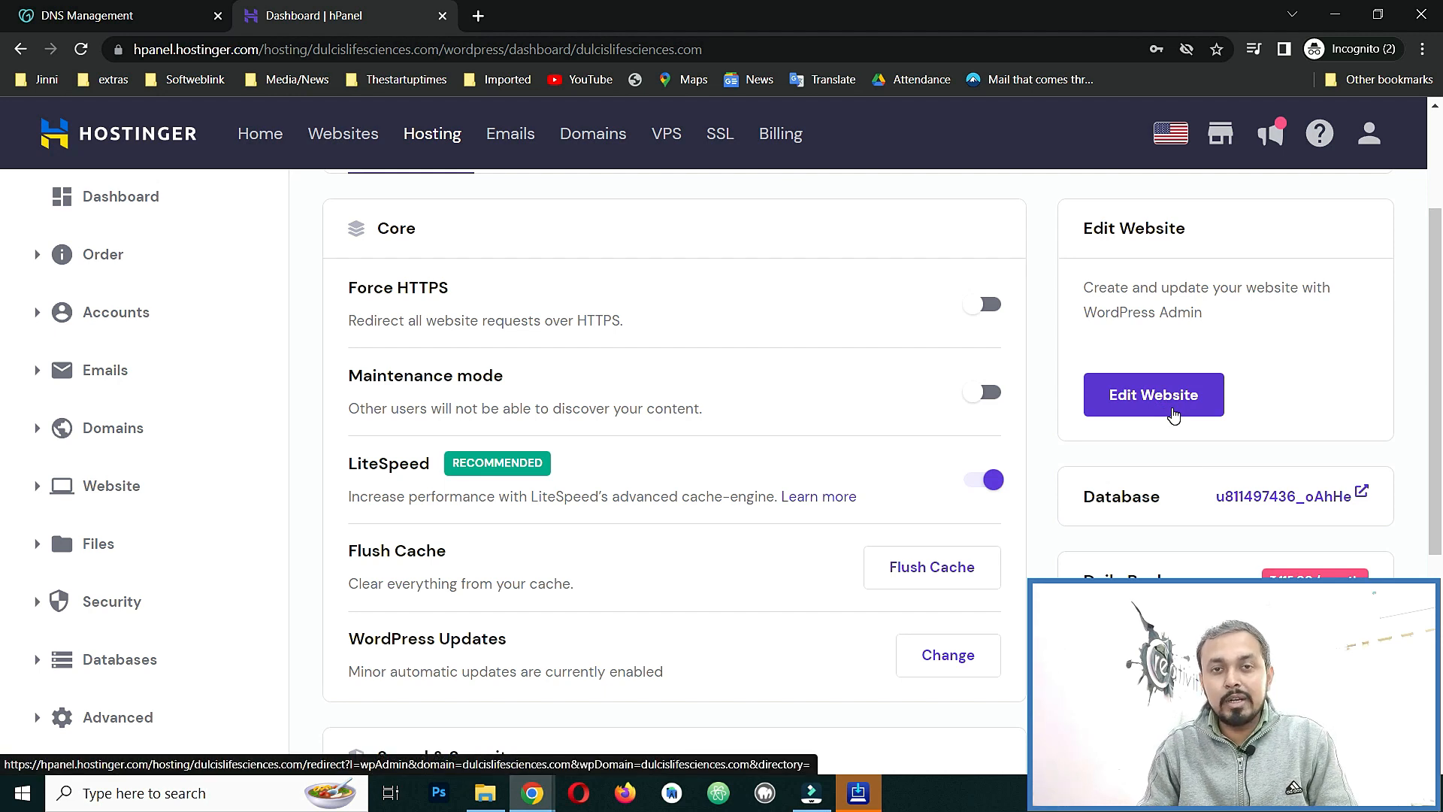
left_click(990, 311)
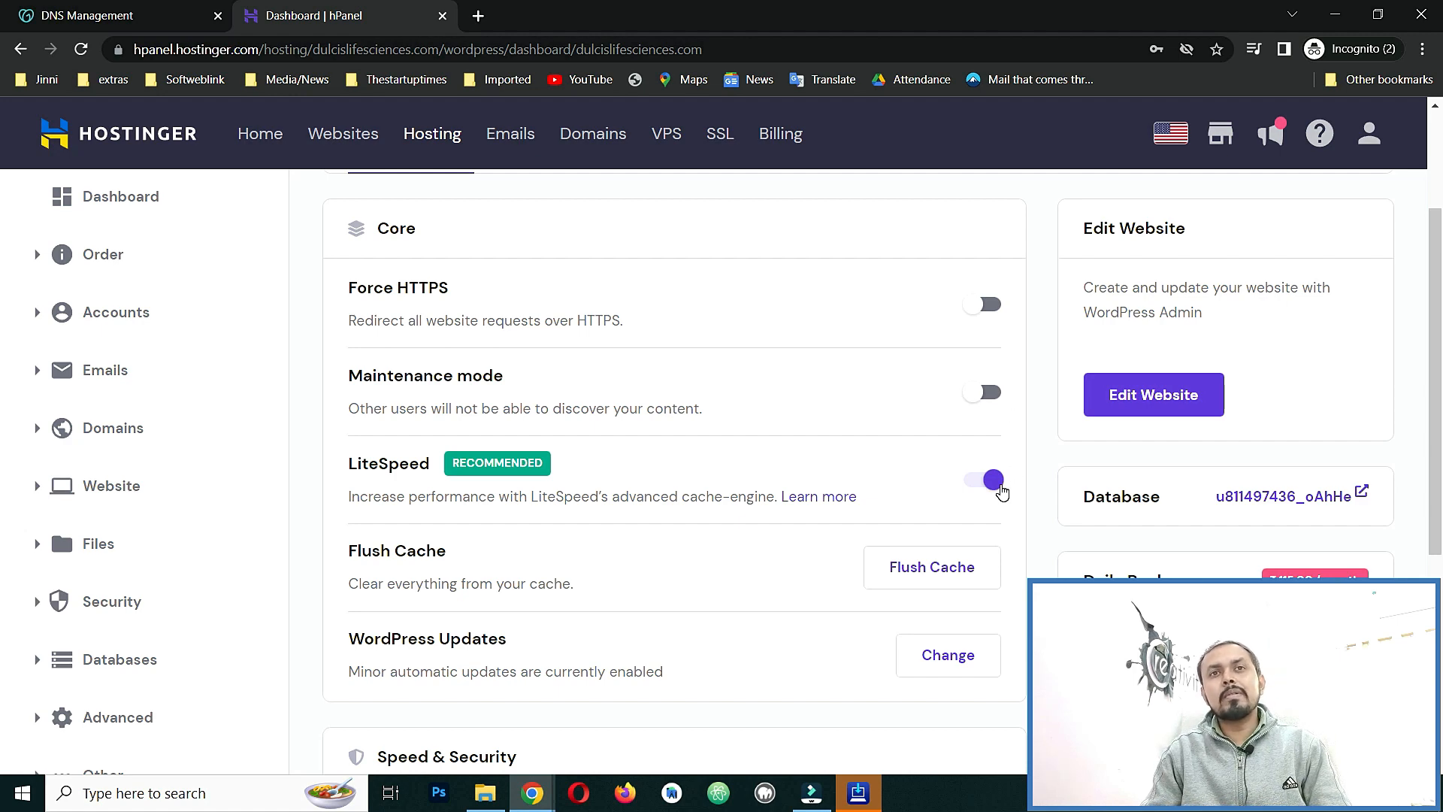
scroll(917, 499, "down", 4)
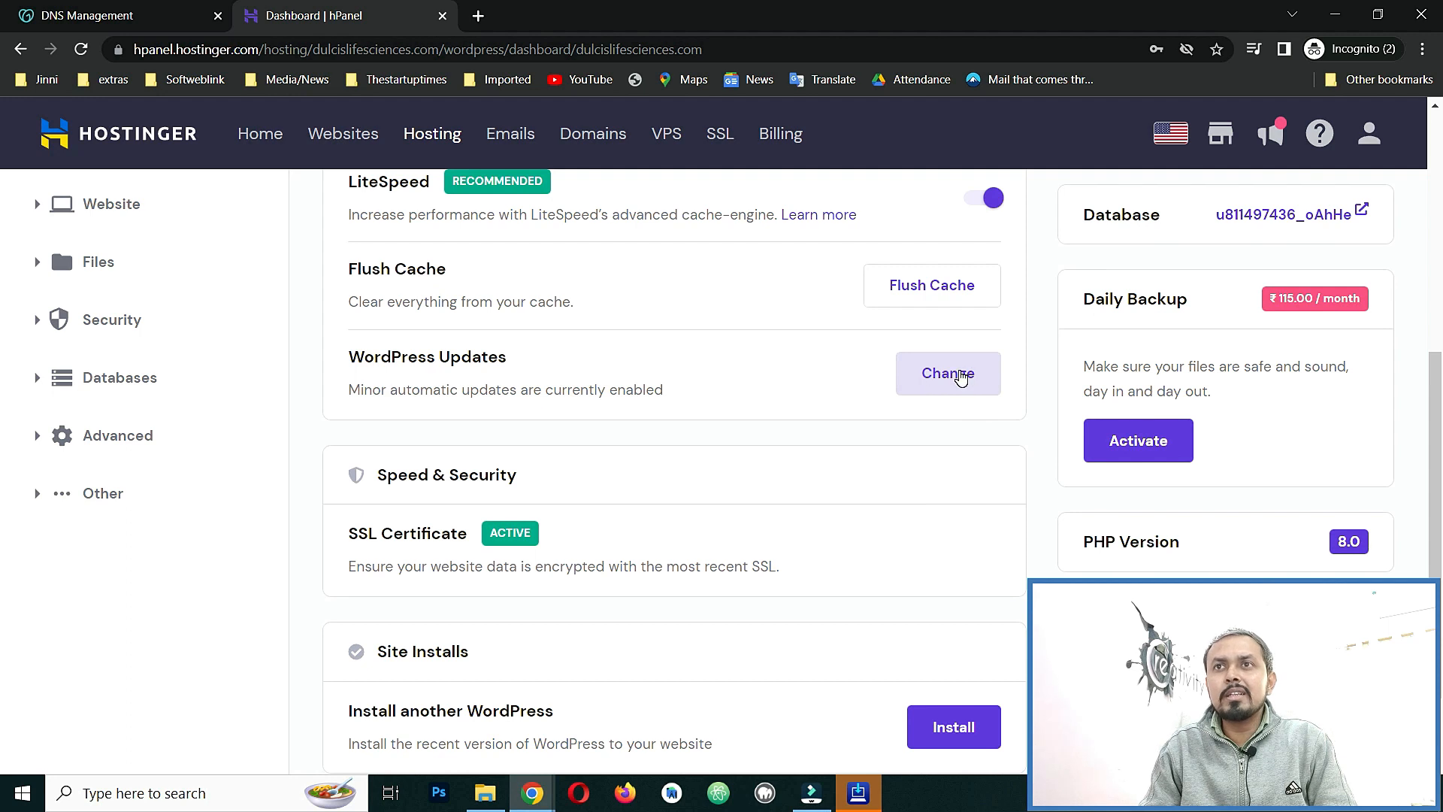
scroll(947, 399, "down", 2)
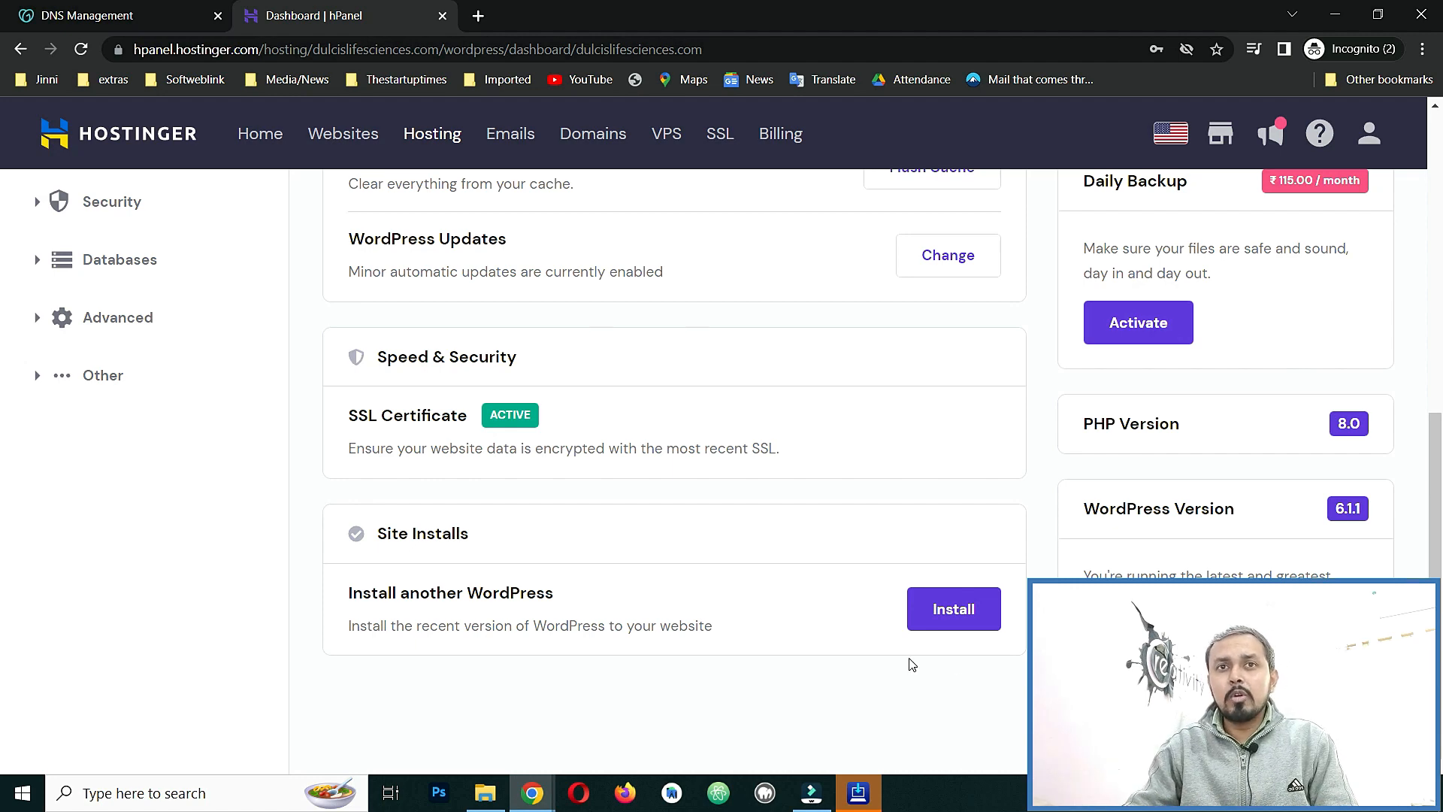
scroll(997, 648, "up", 3)
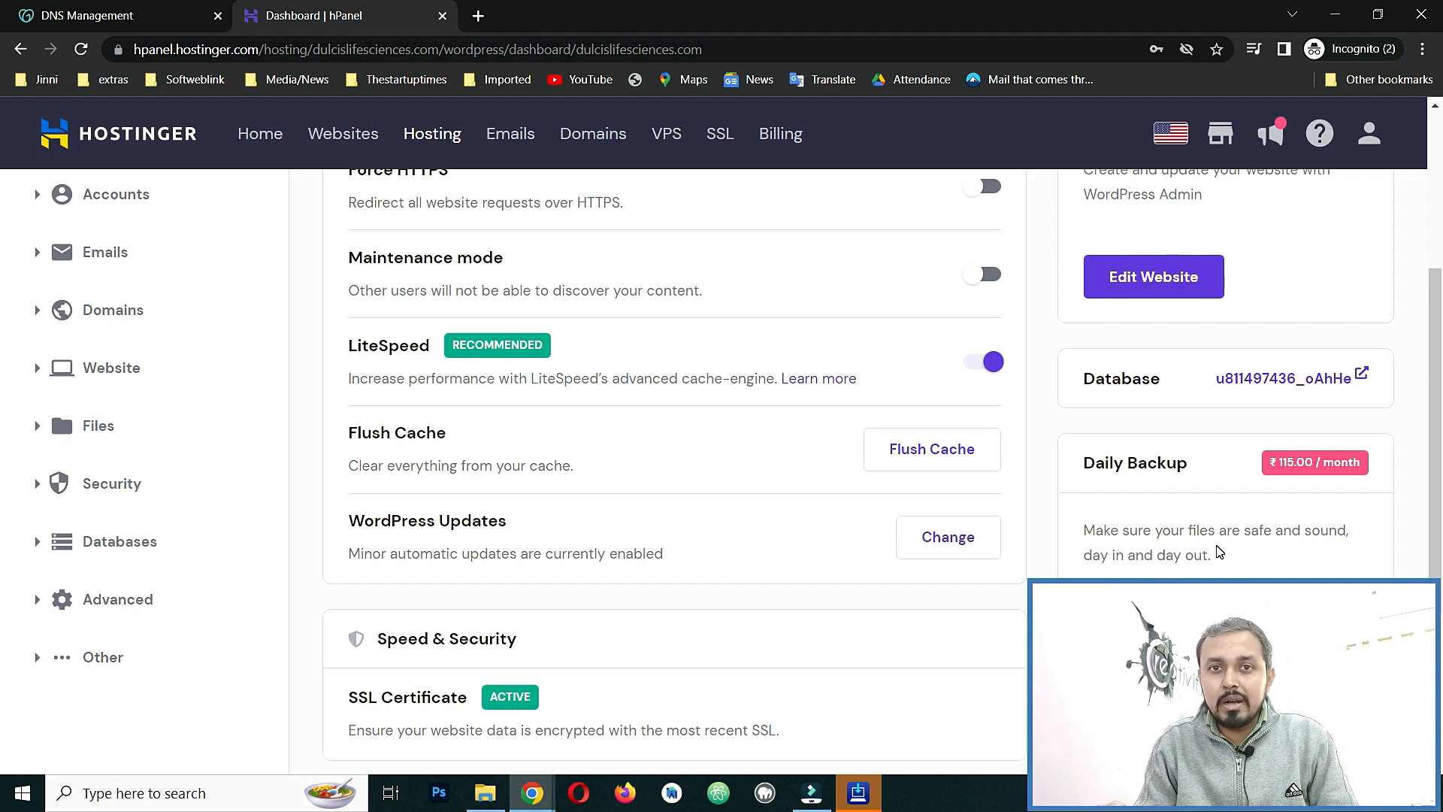
scroll(1278, 518, "down", 3)
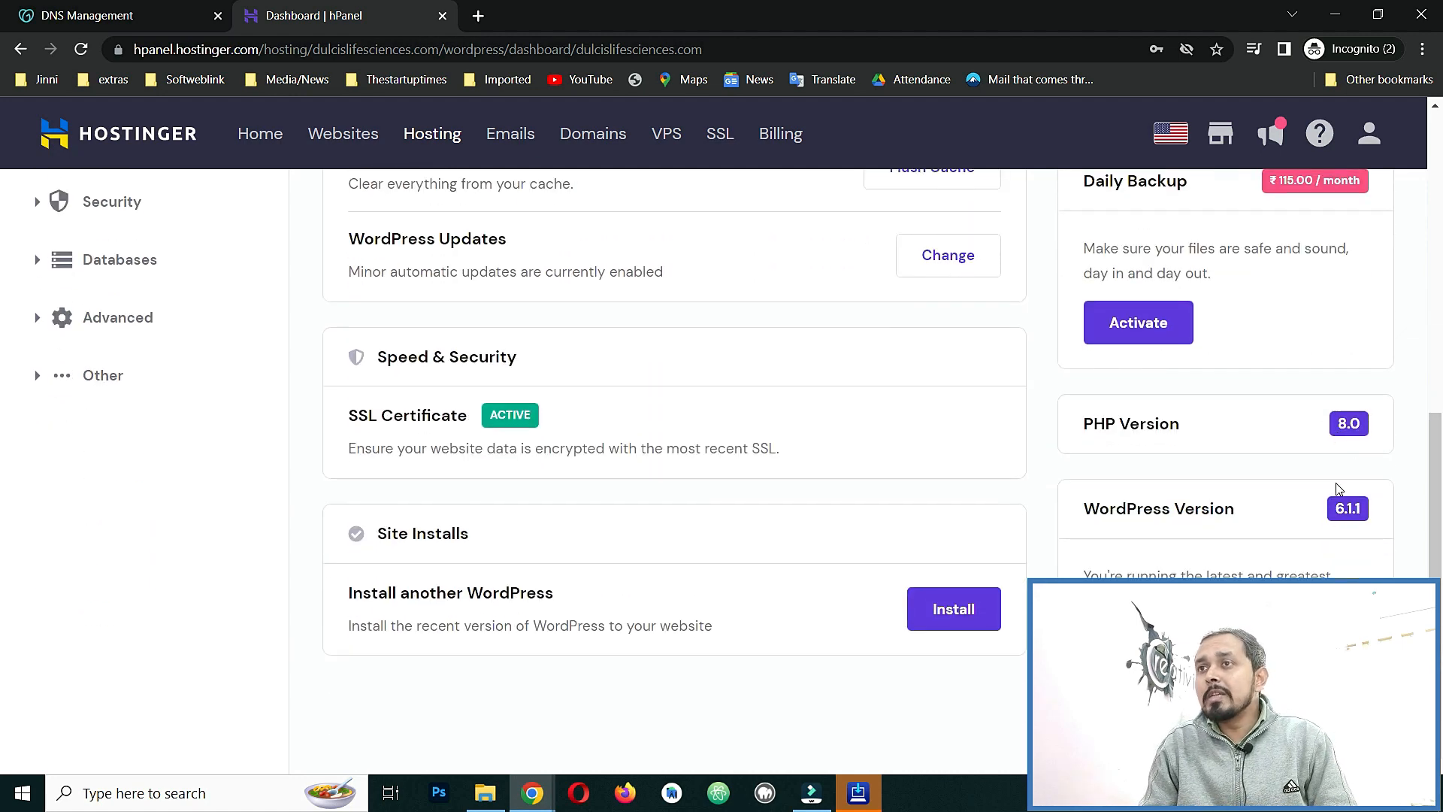
scroll(1314, 551, "up", 6)
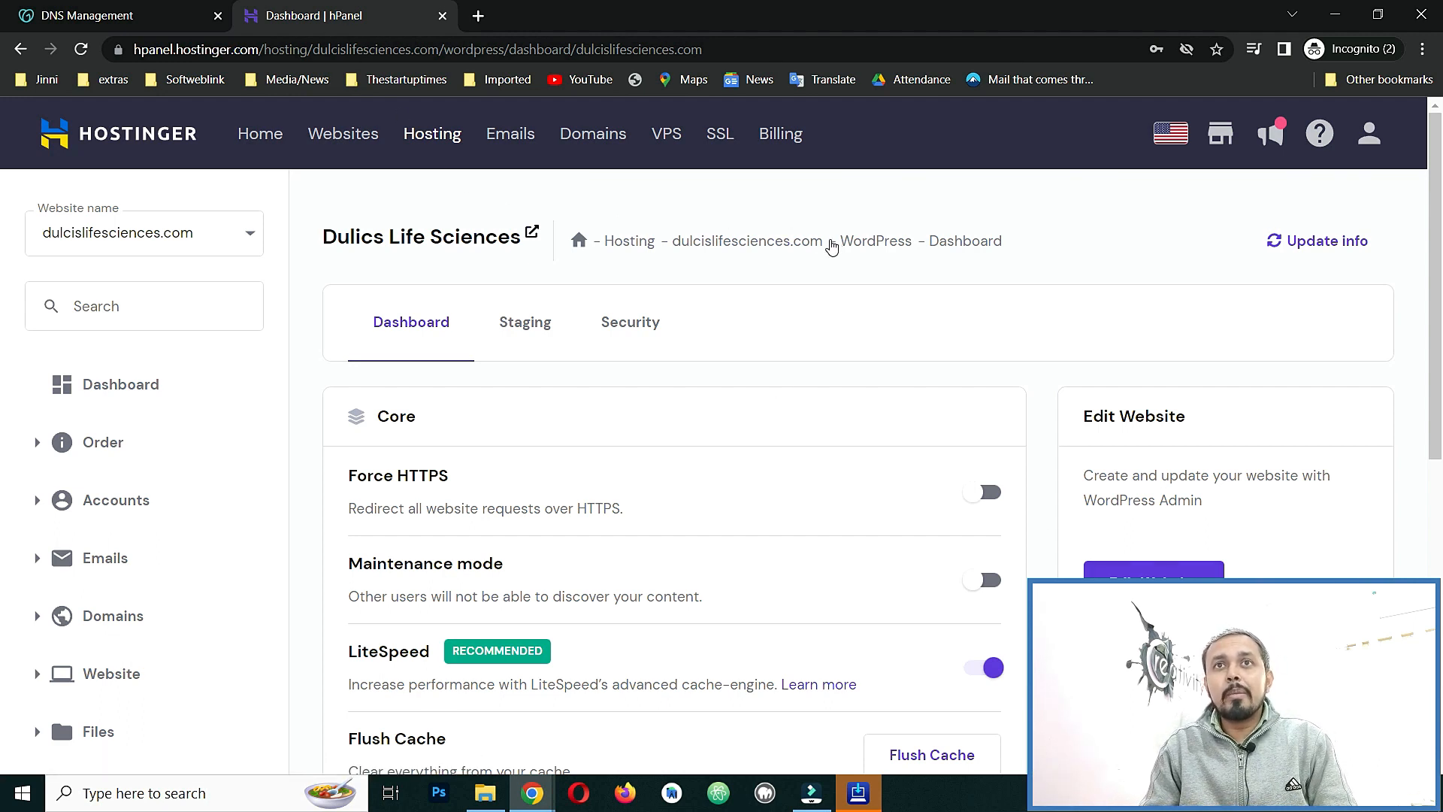
Load dulcislifesciences.com in a new tab and confirm the connection is secure.
left_click_drag(676, 224, 824, 232)
key("ctrl+c")
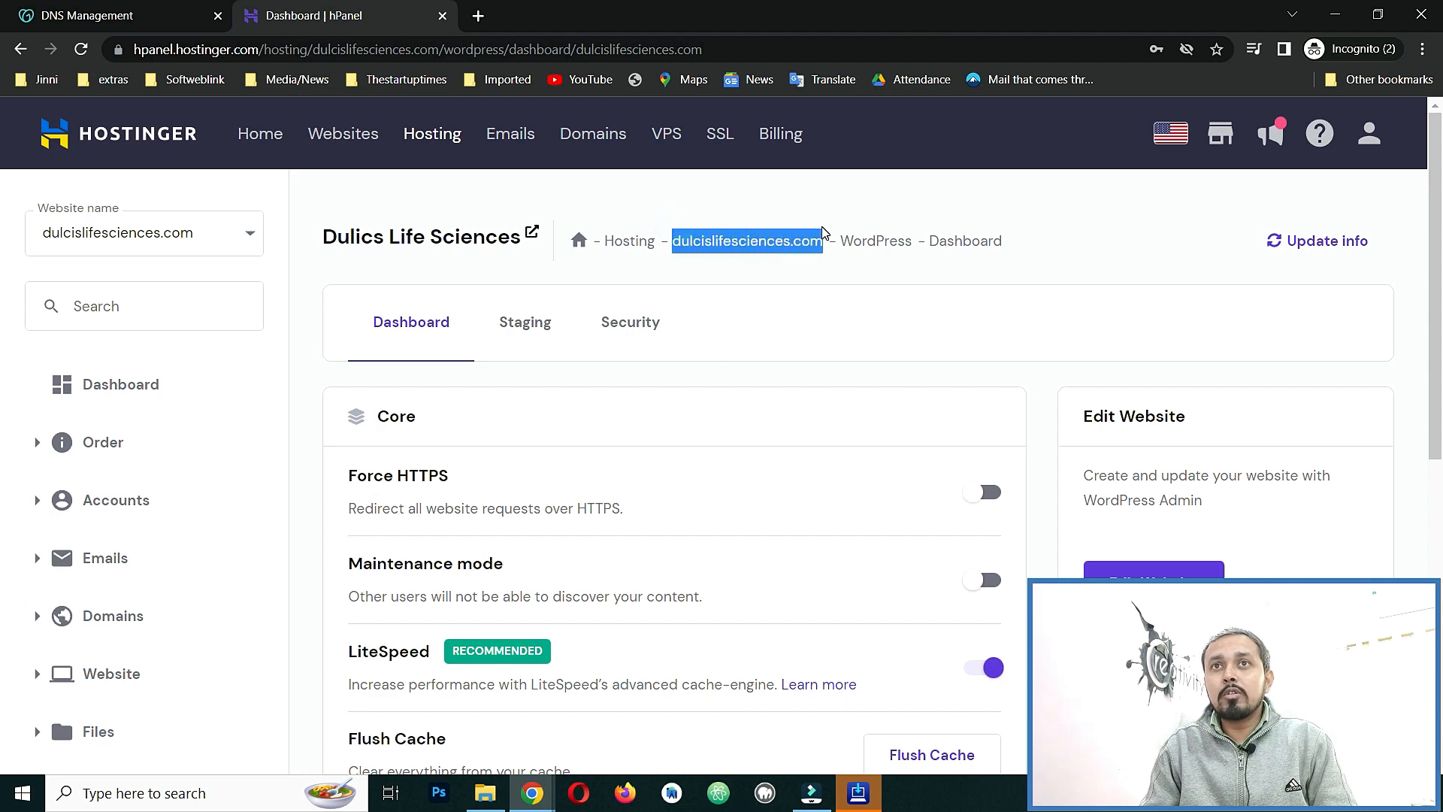
left_click(478, 14)
key("ctrl+v")
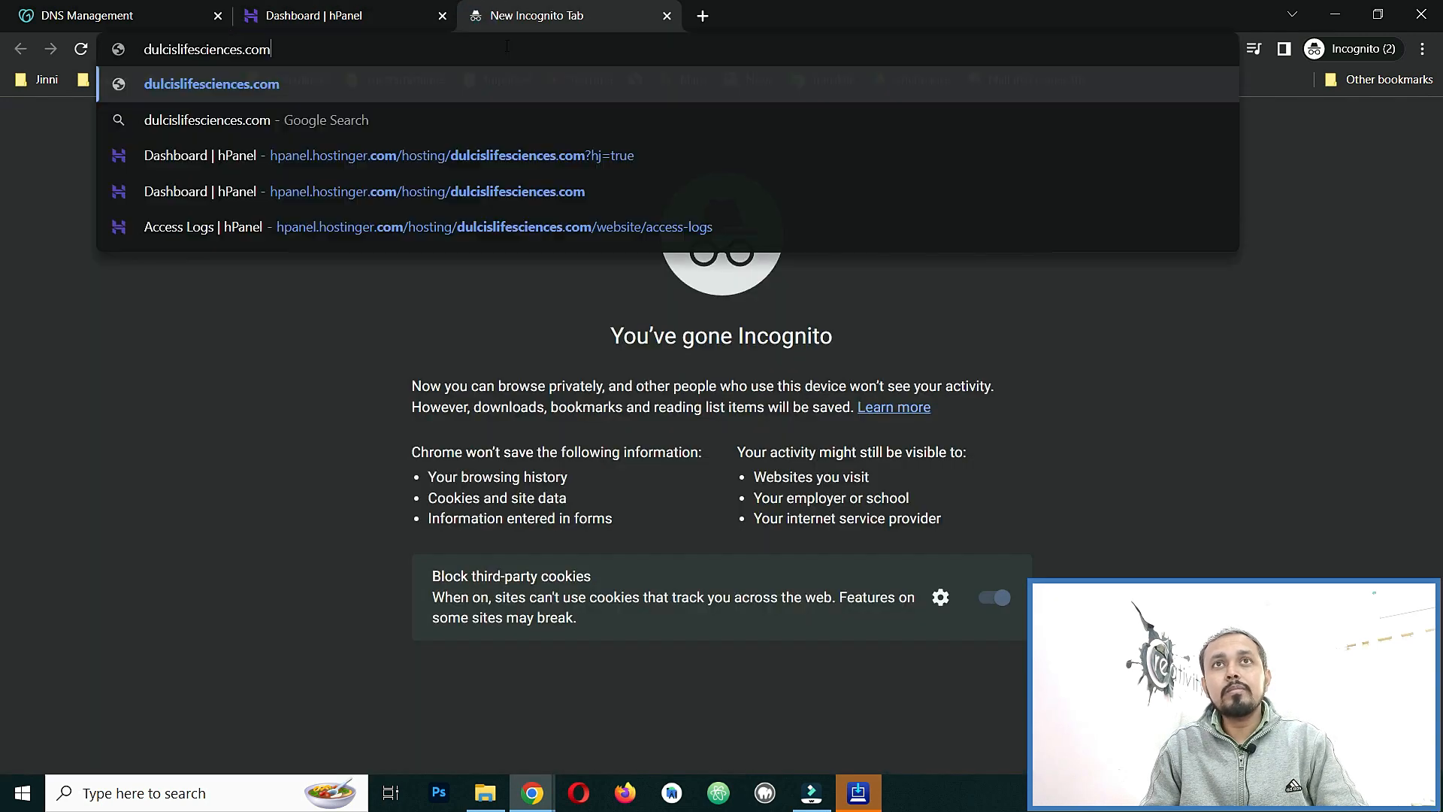
key("Return")
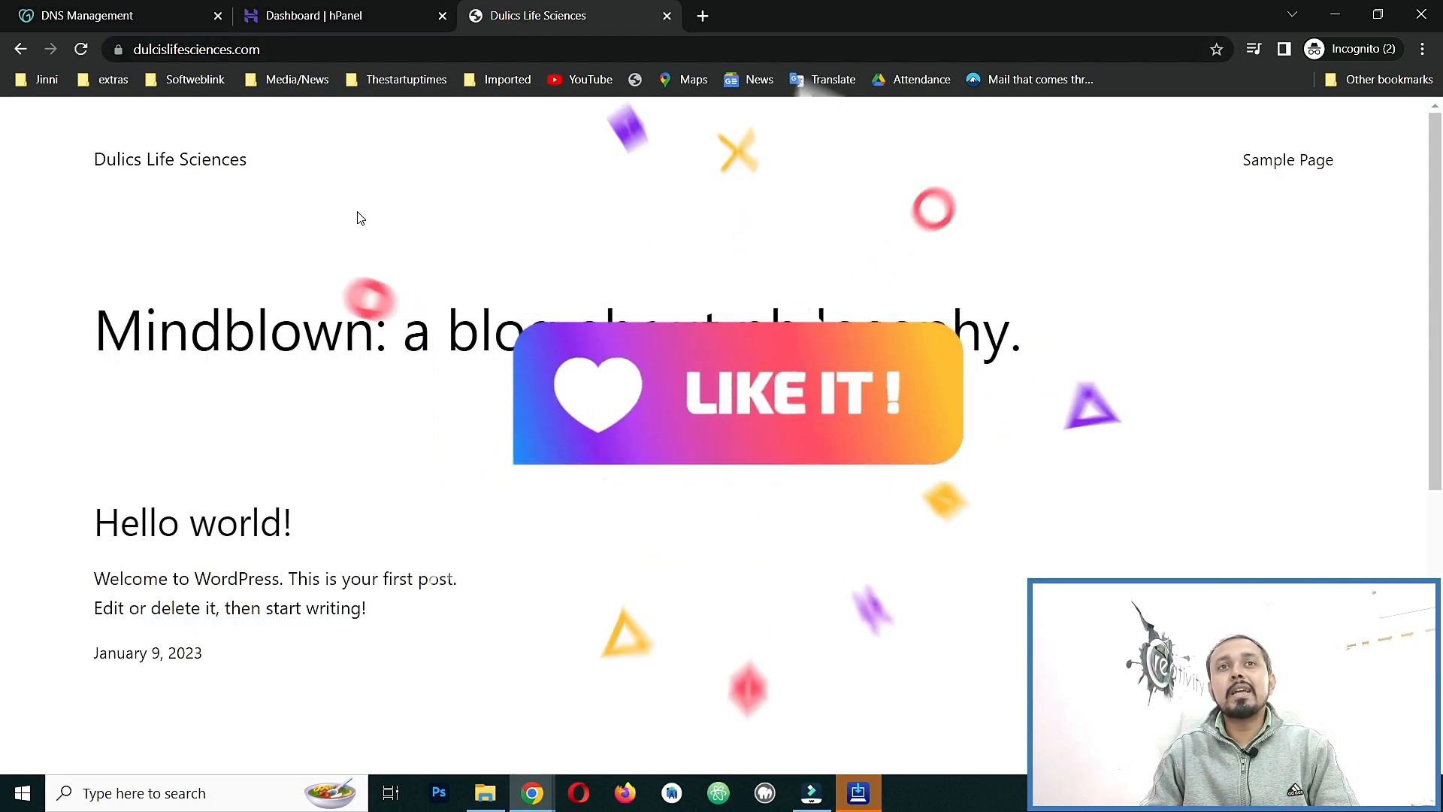
scroll(2, 605, "down", 6)
scroll(463, 114, "up", 6)
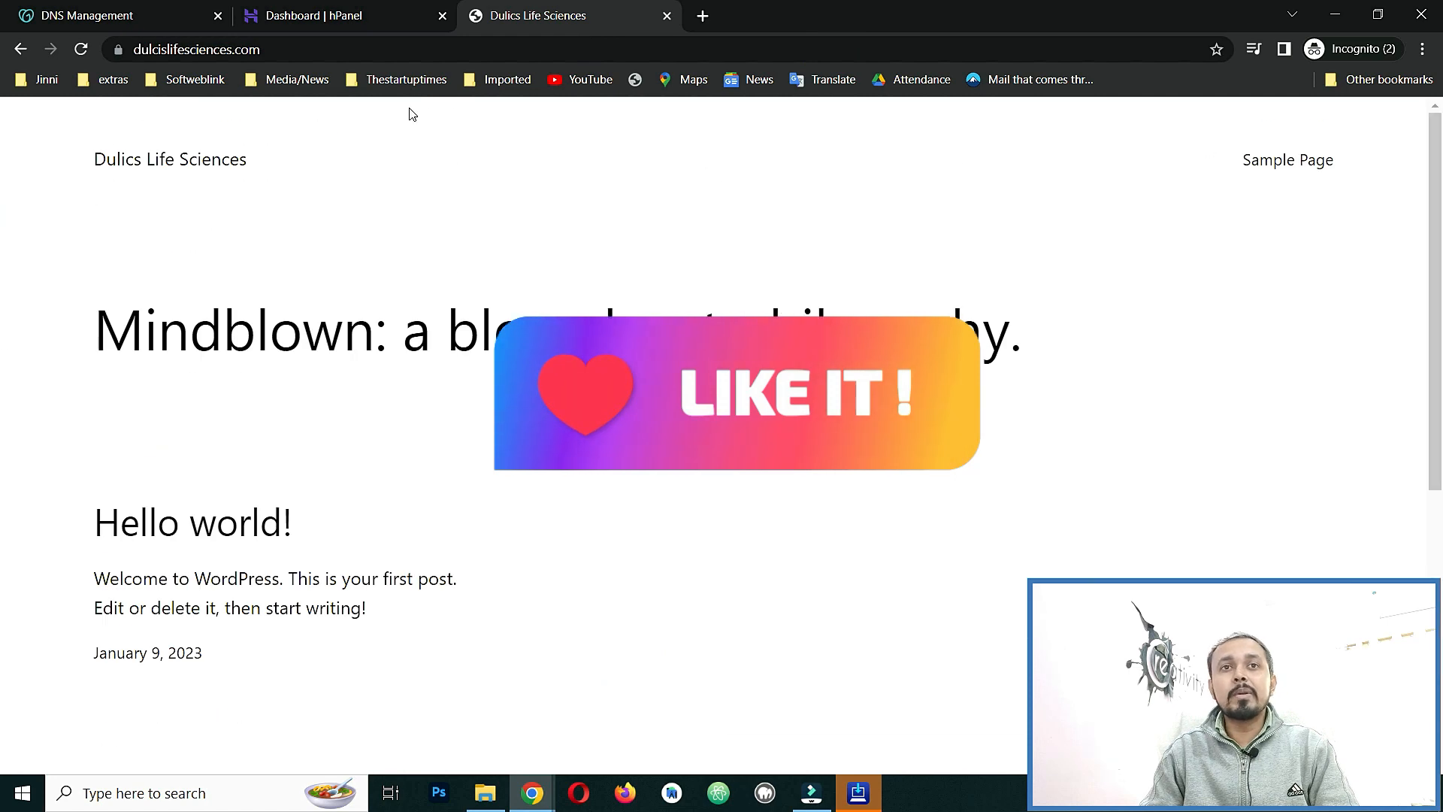
left_click(118, 49)
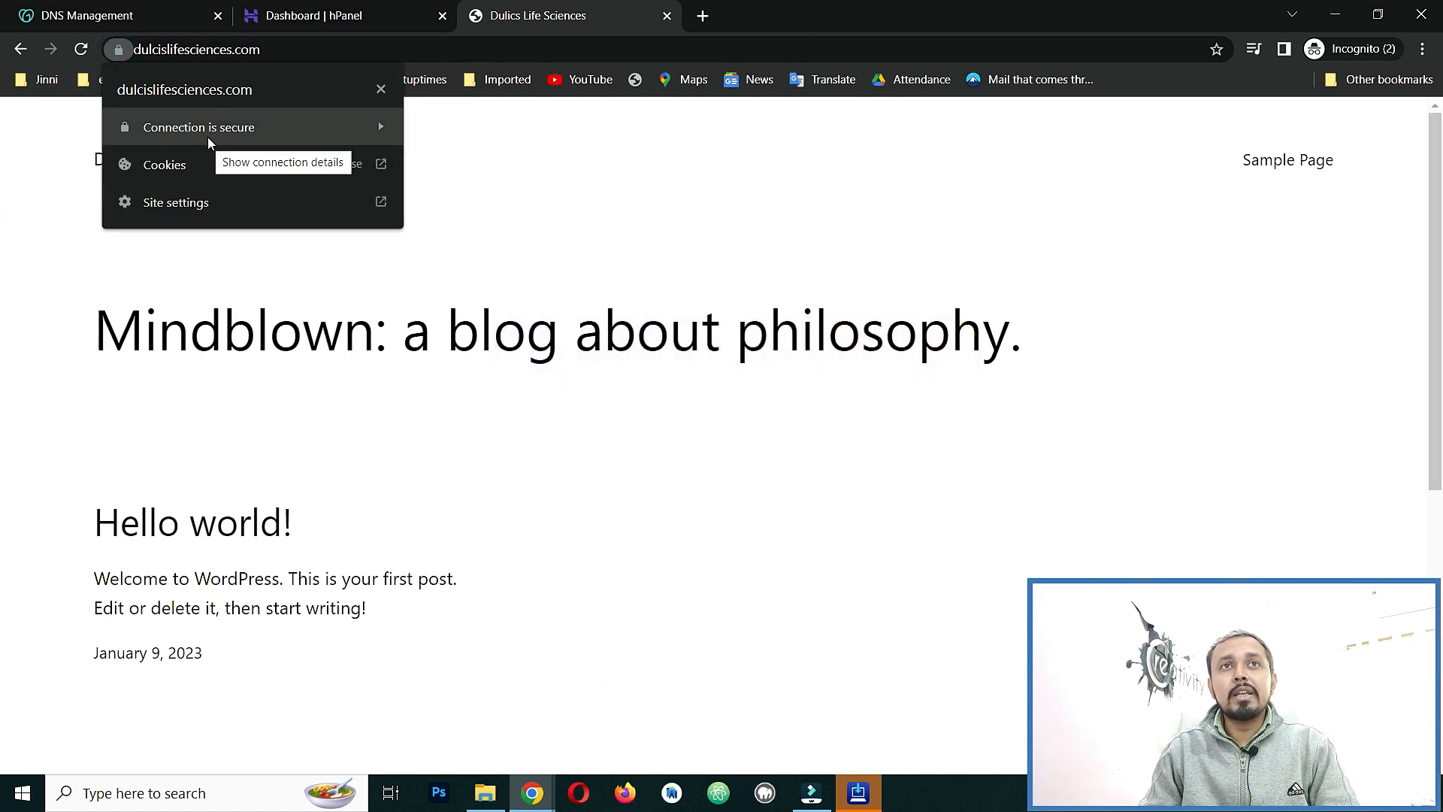
left_click(672, 139)
Append wp-admin to the address to reach the WordPress login page.
left_click(728, 49)
left_click(727, 49)
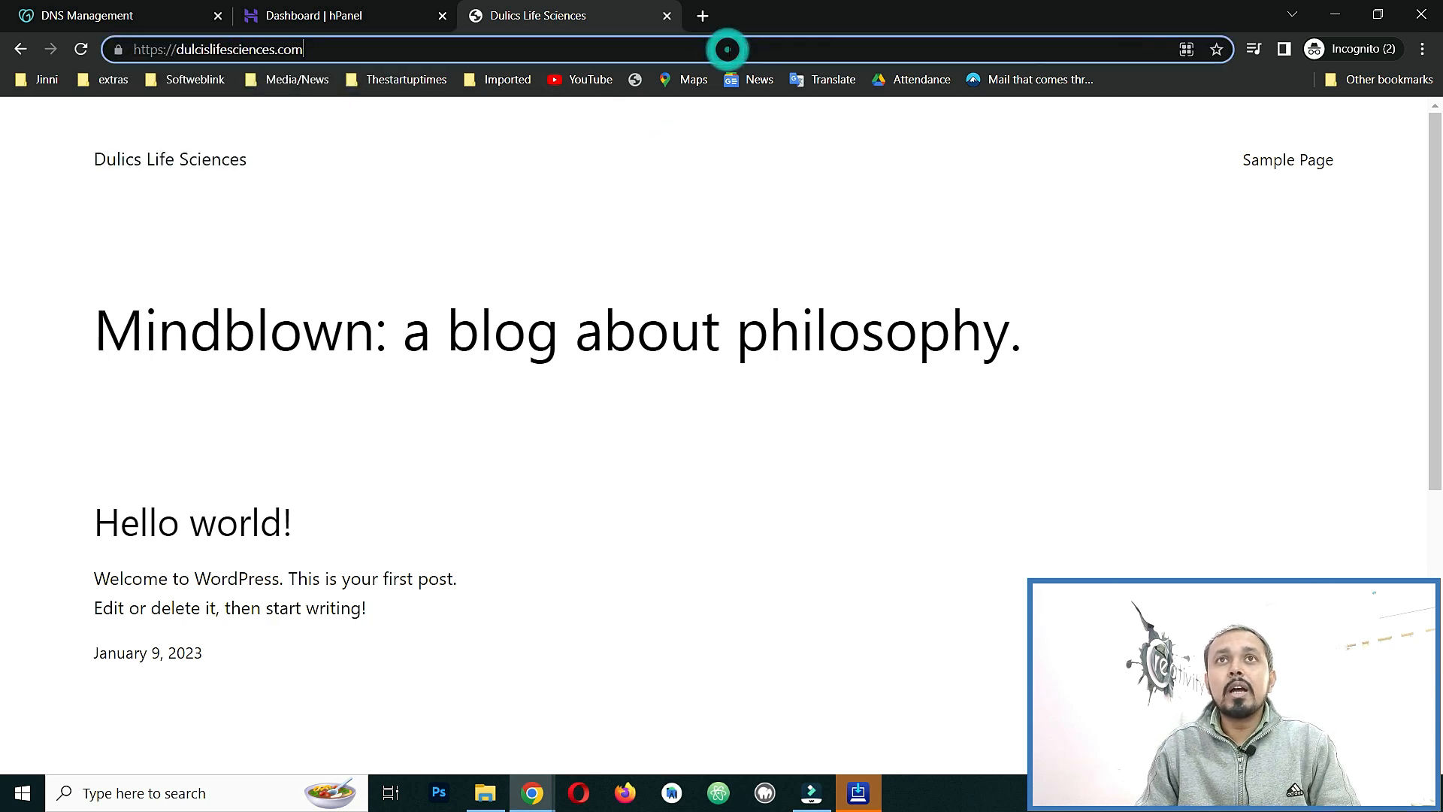
type("wp-admin")
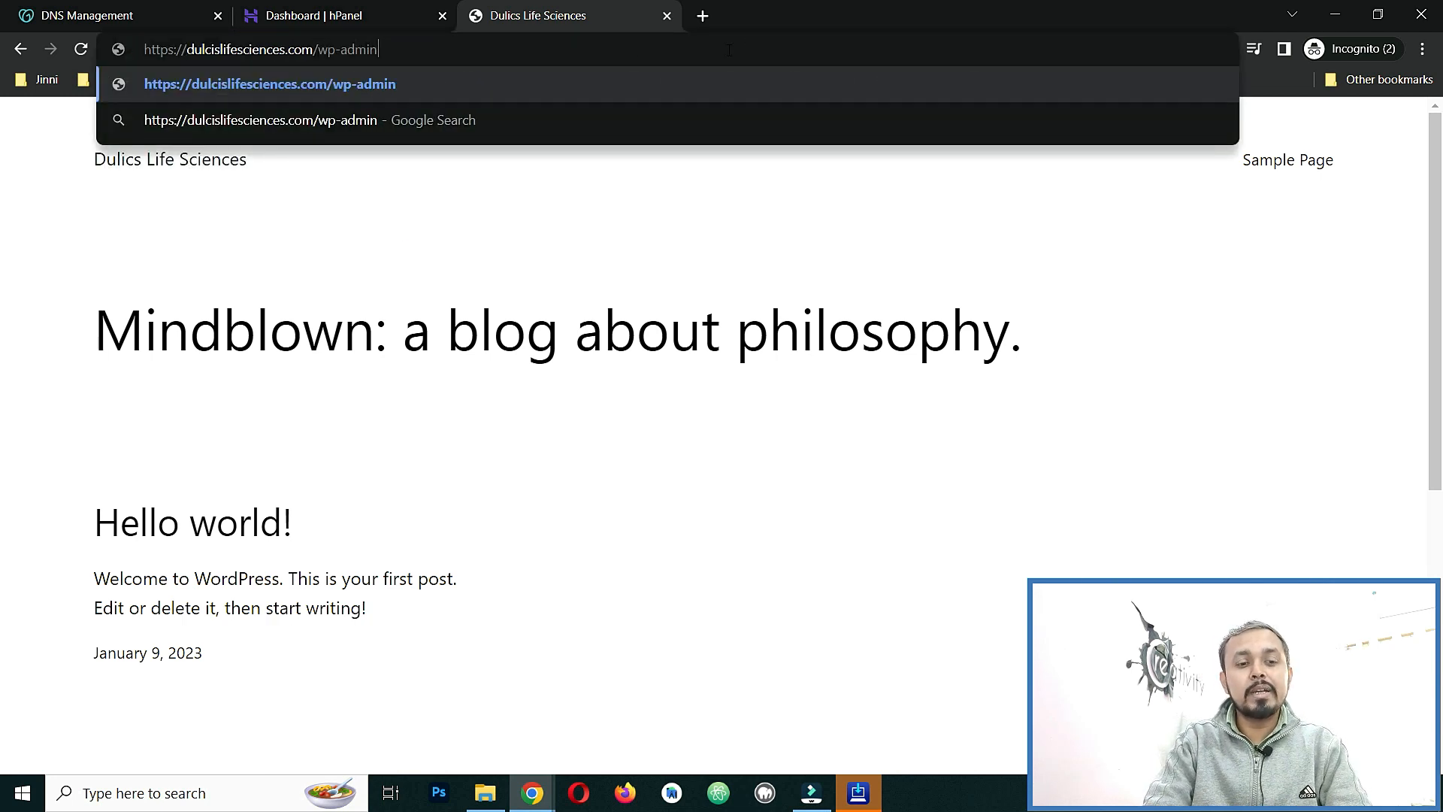
key("Return")
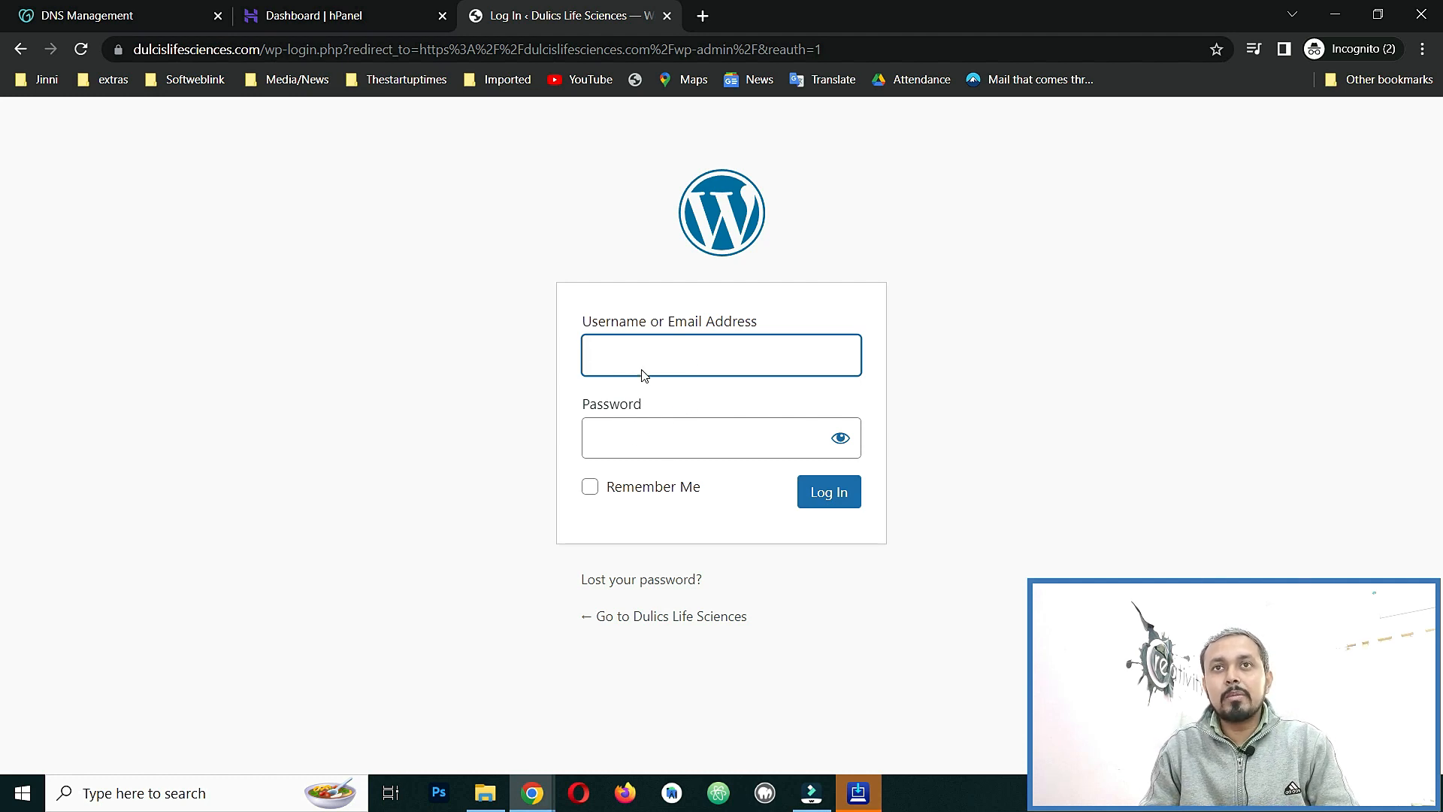
Open the WordPress editor signed in through hPanel's Edit Website.
left_click(342, 16)
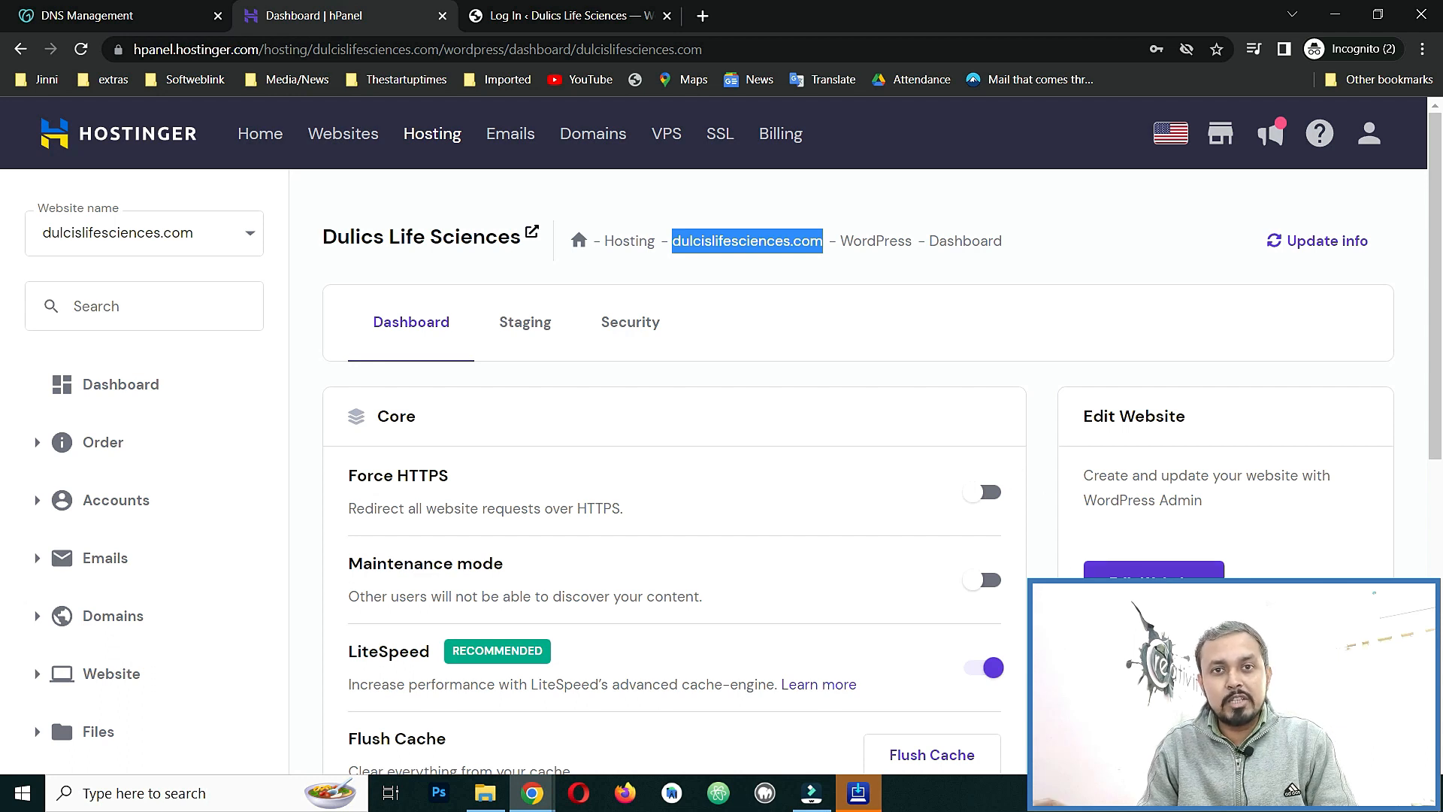
left_click(1172, 571)
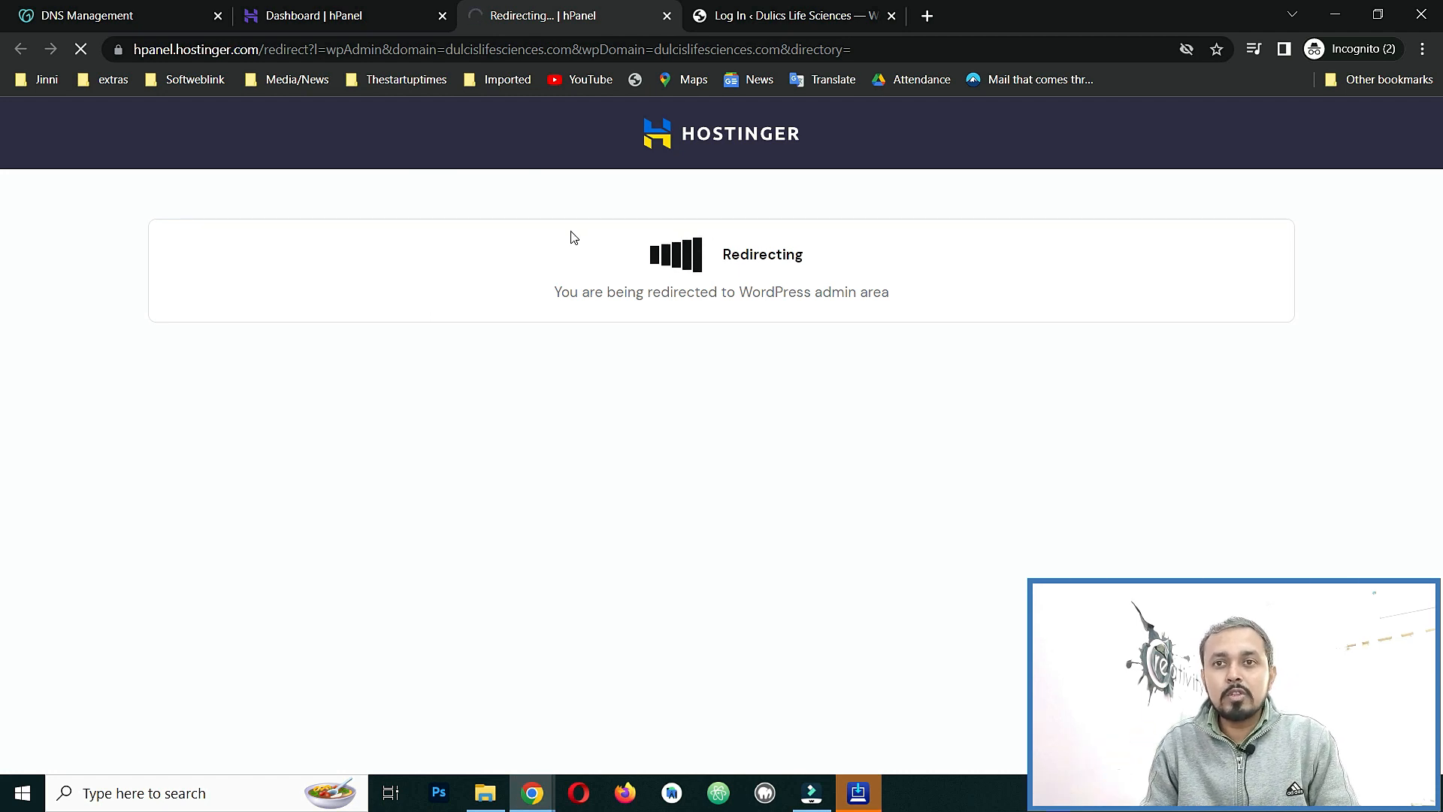
left_click(391, 13)
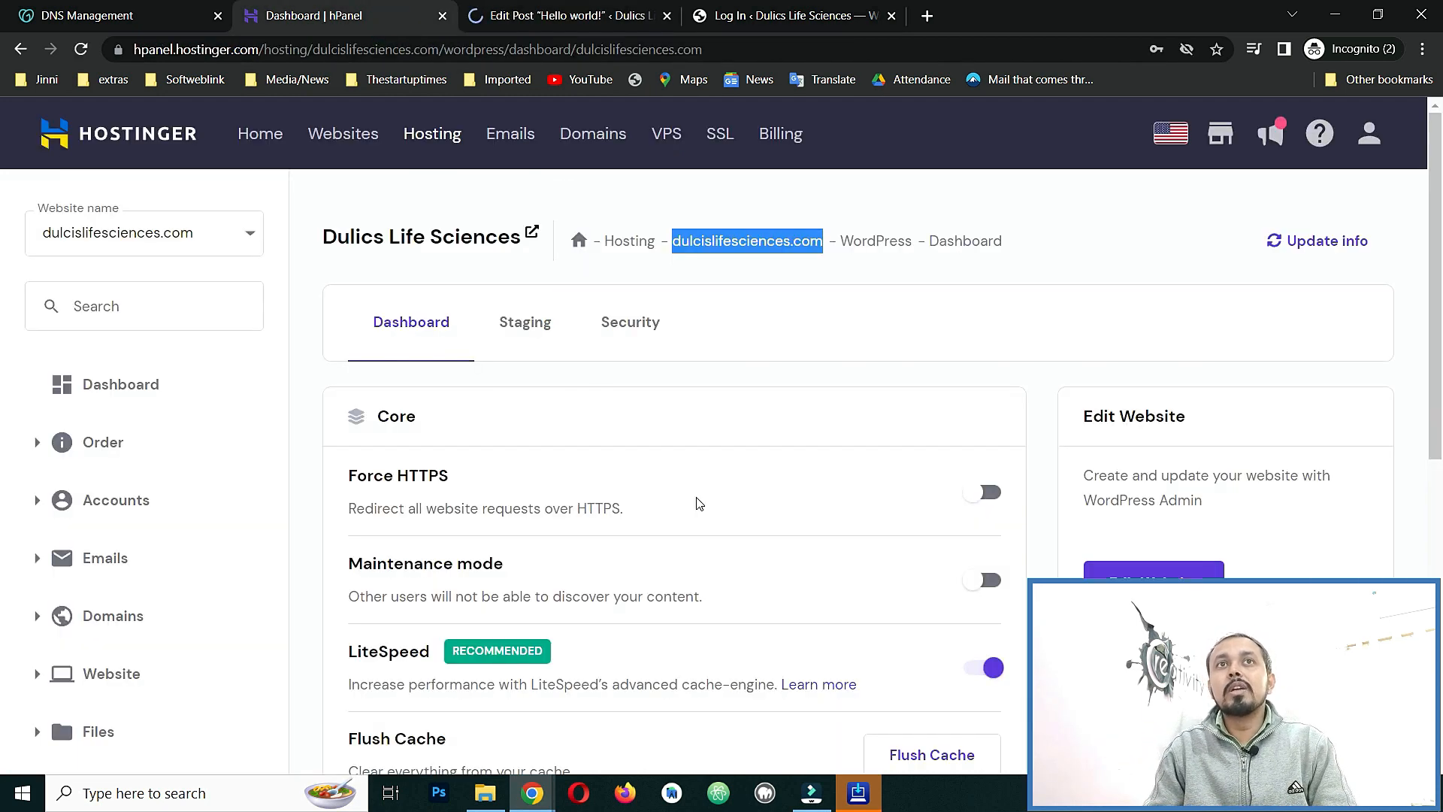
left_click(571, 15)
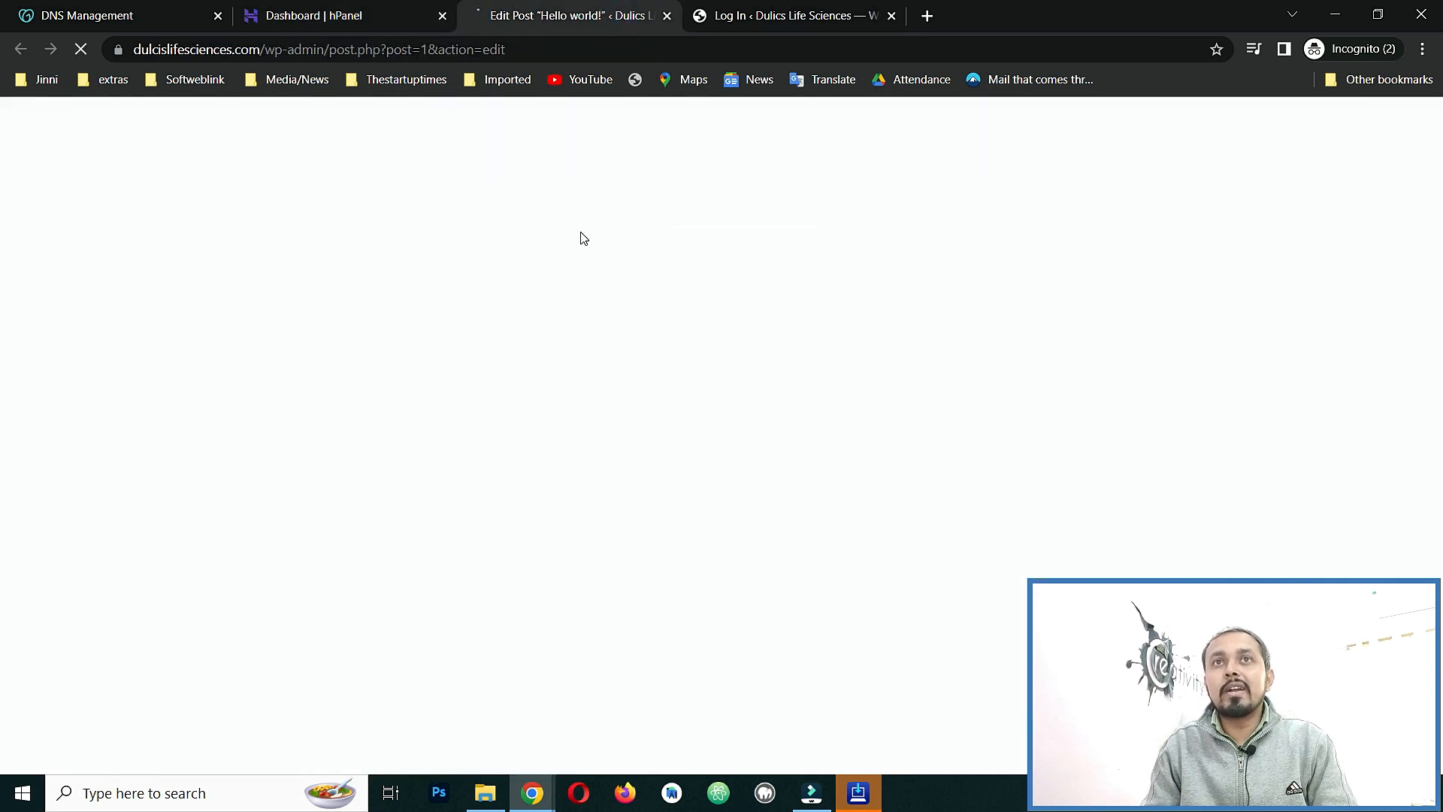
Trim the editor path so the address loads the wp-admin Dashboard.
left_click_drag(529, 49, 325, 51)
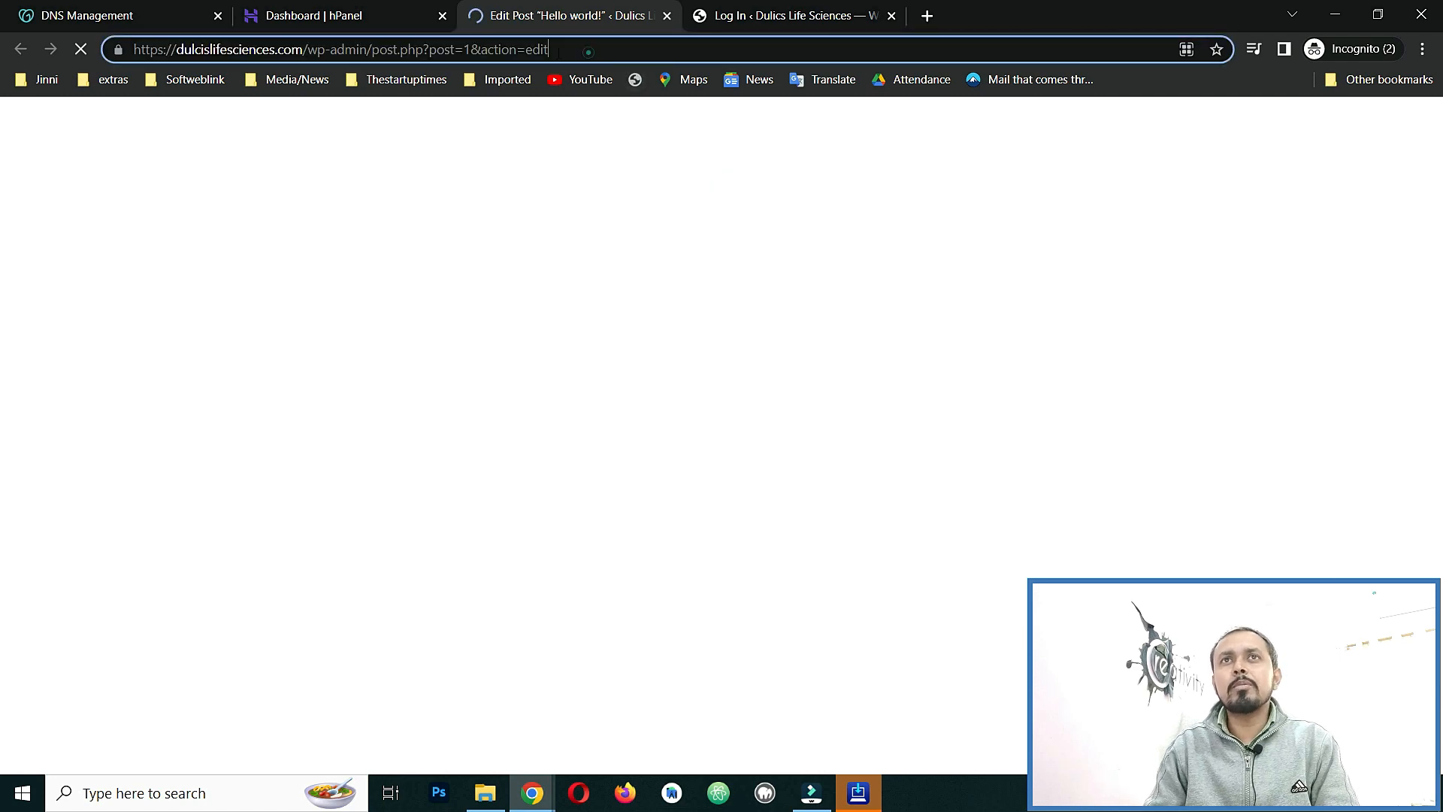
key("BackSpace")
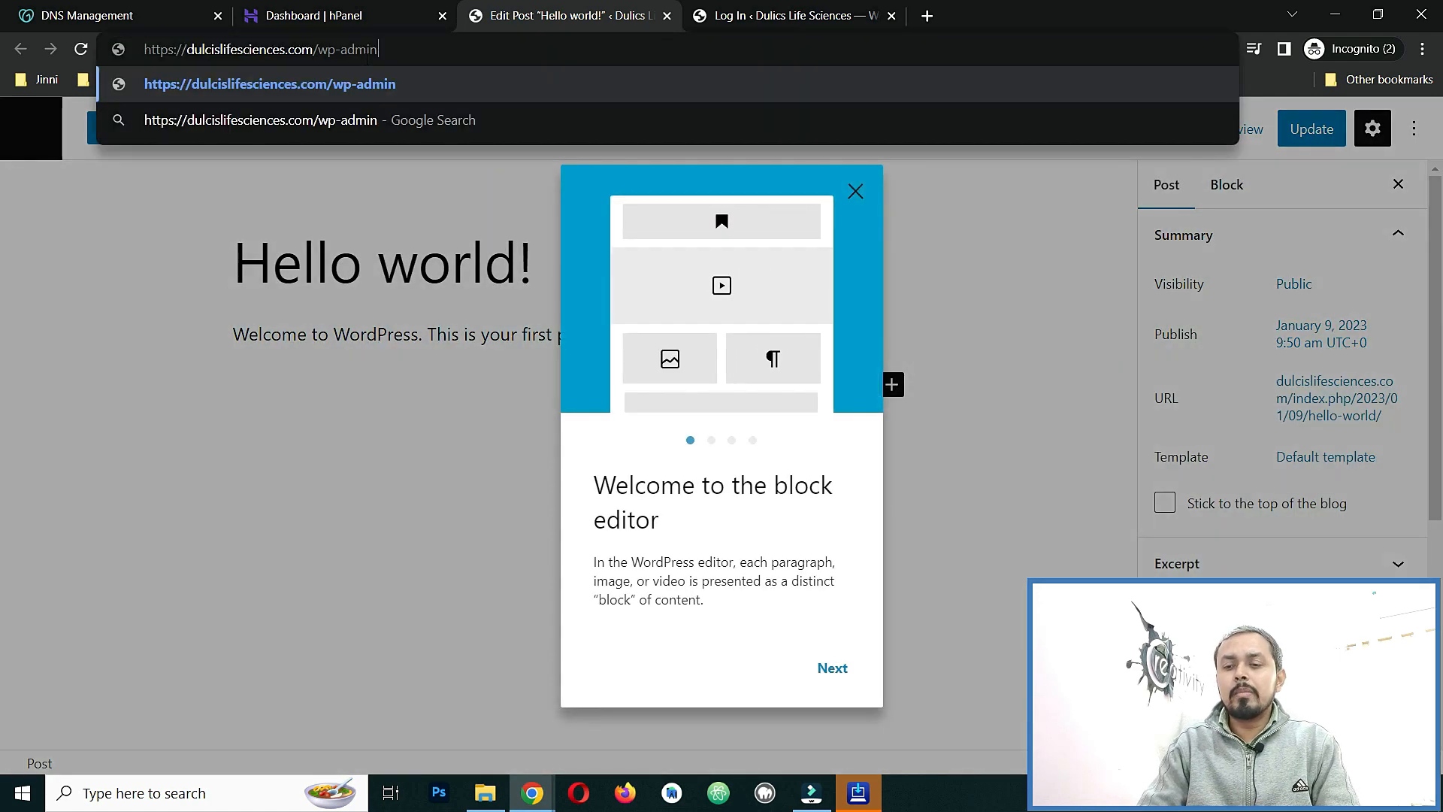
key("Return")
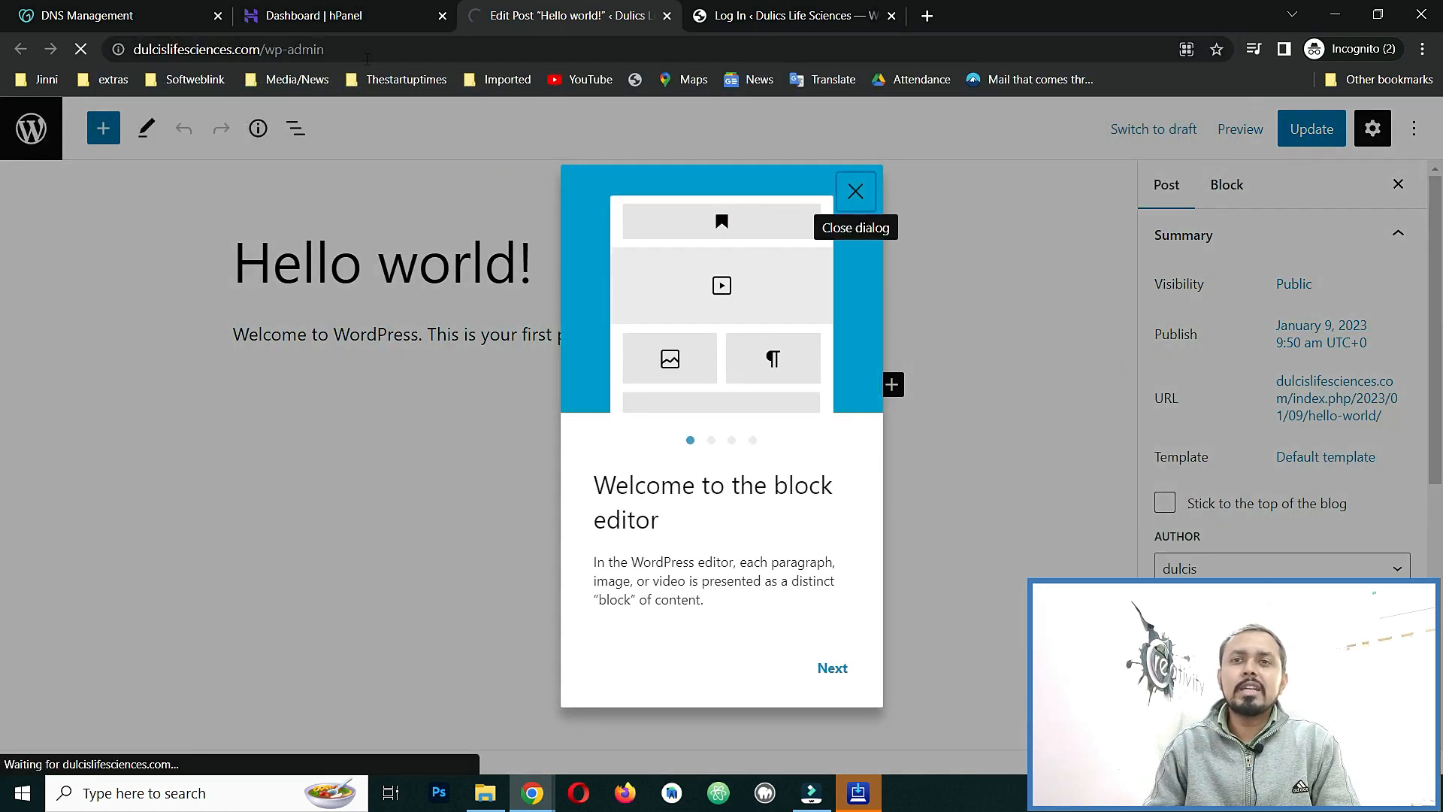
left_click(381, 13)
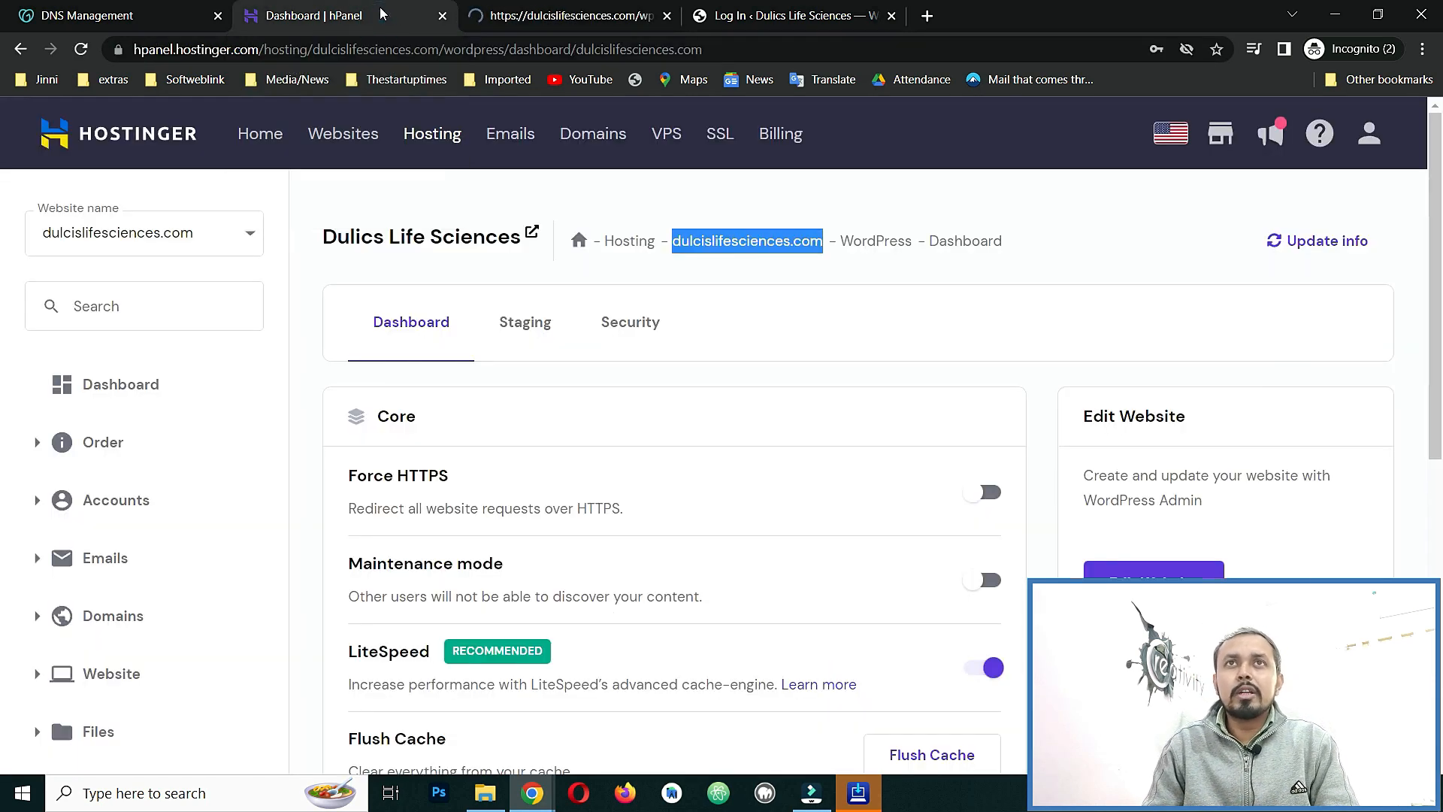
left_click(514, 9)
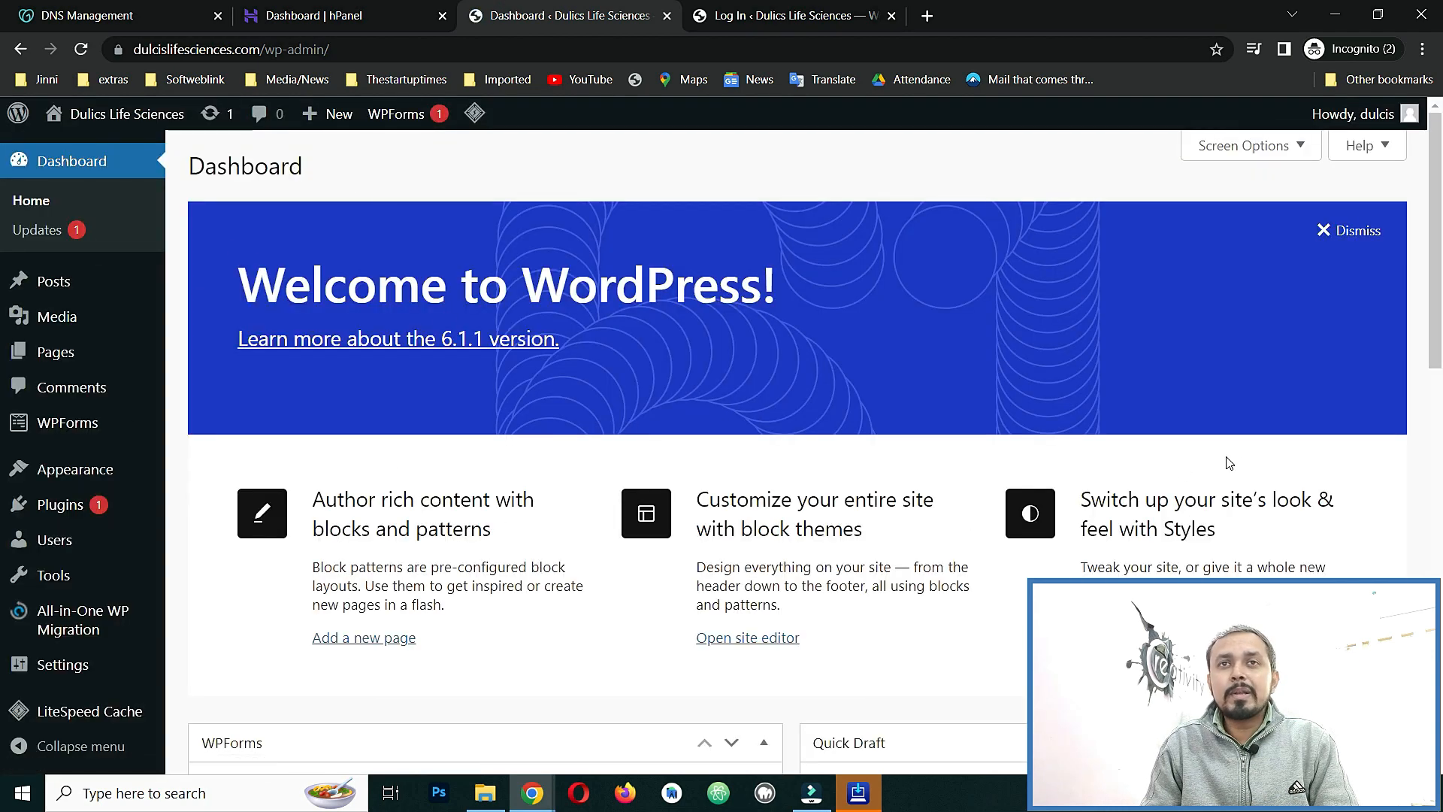
scroll(1261, 490, "down", 3)
scroll(1259, 490, "down", 4)
scroll(1256, 490, "up", 8)
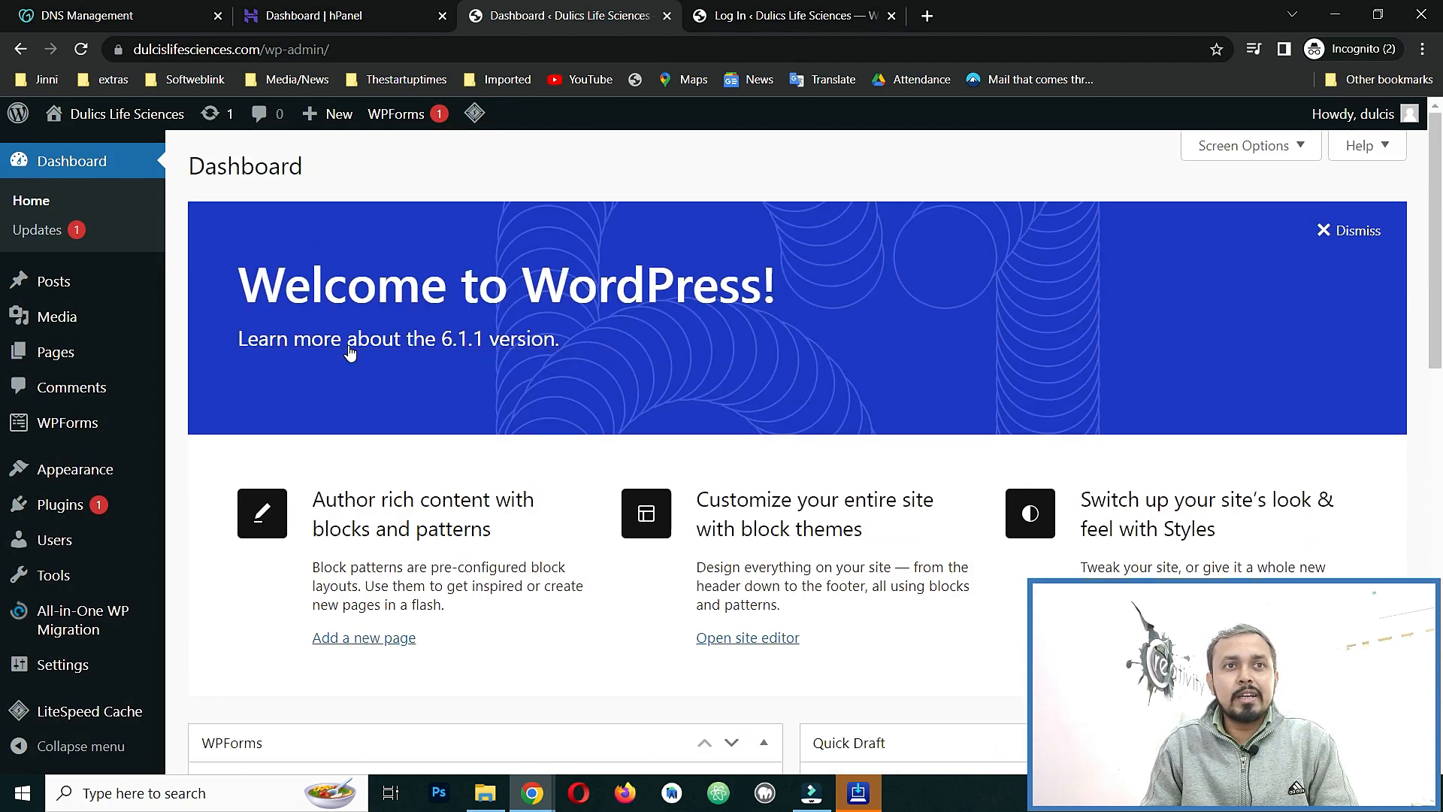